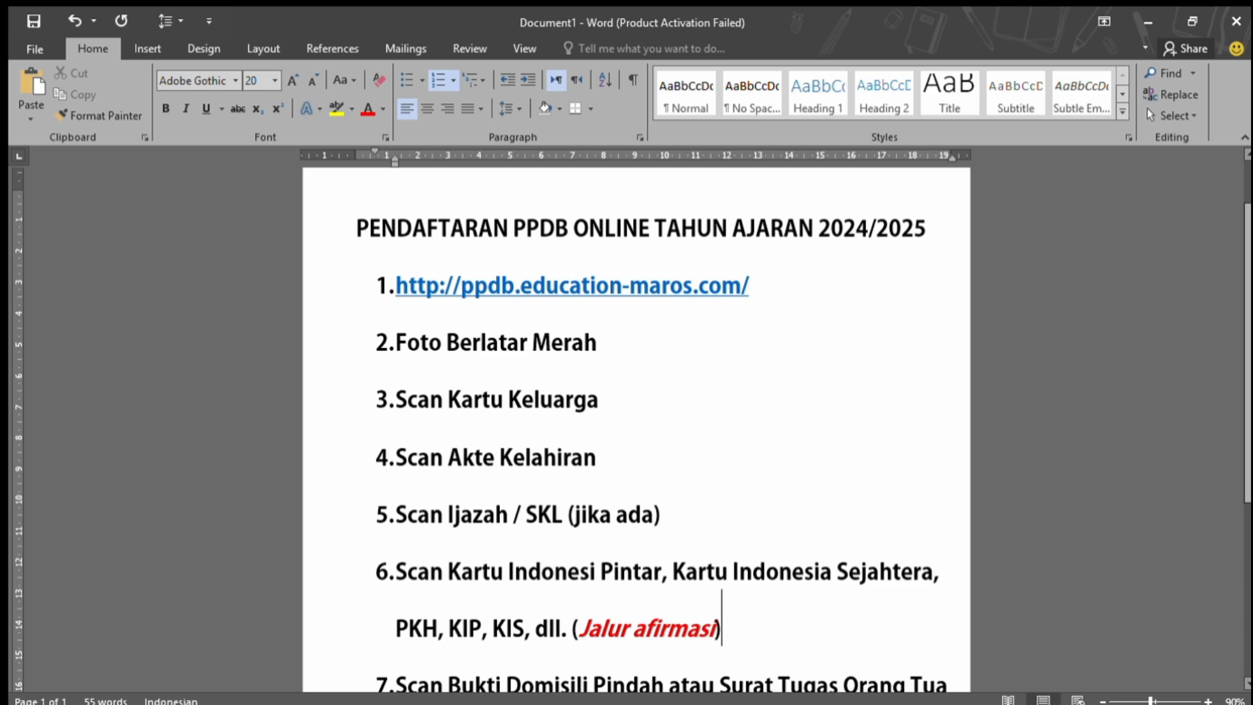
Review the Word requirements list down to item 7 and back up.
scroll(1023, 444, down, 2)
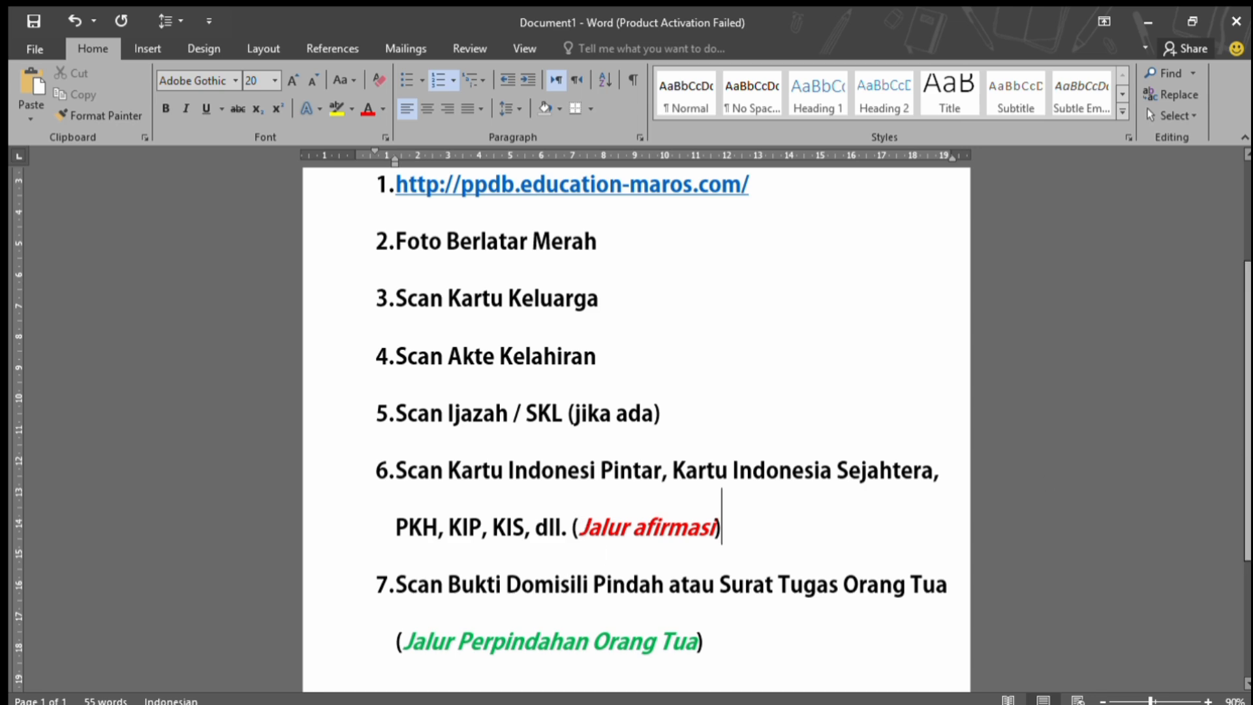
scroll(1055, 524, down, 1)
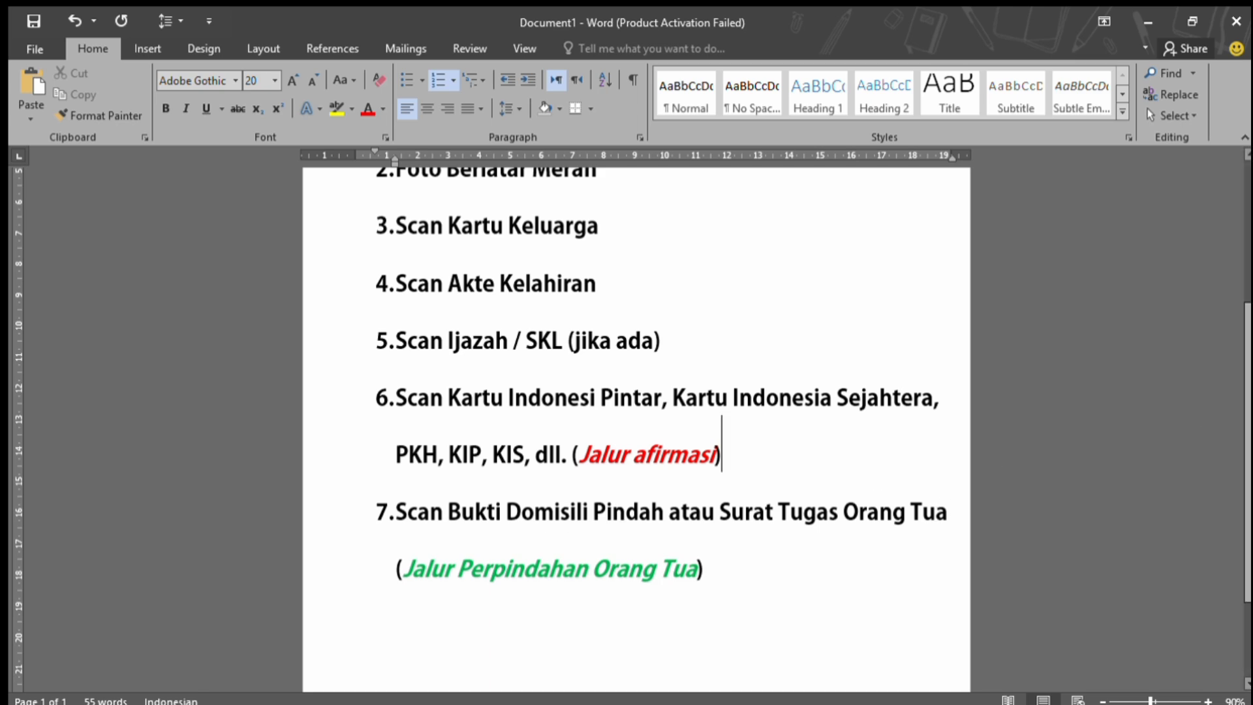
scroll(938, 513, up, 2)
scroll(633, 429, up, 1)
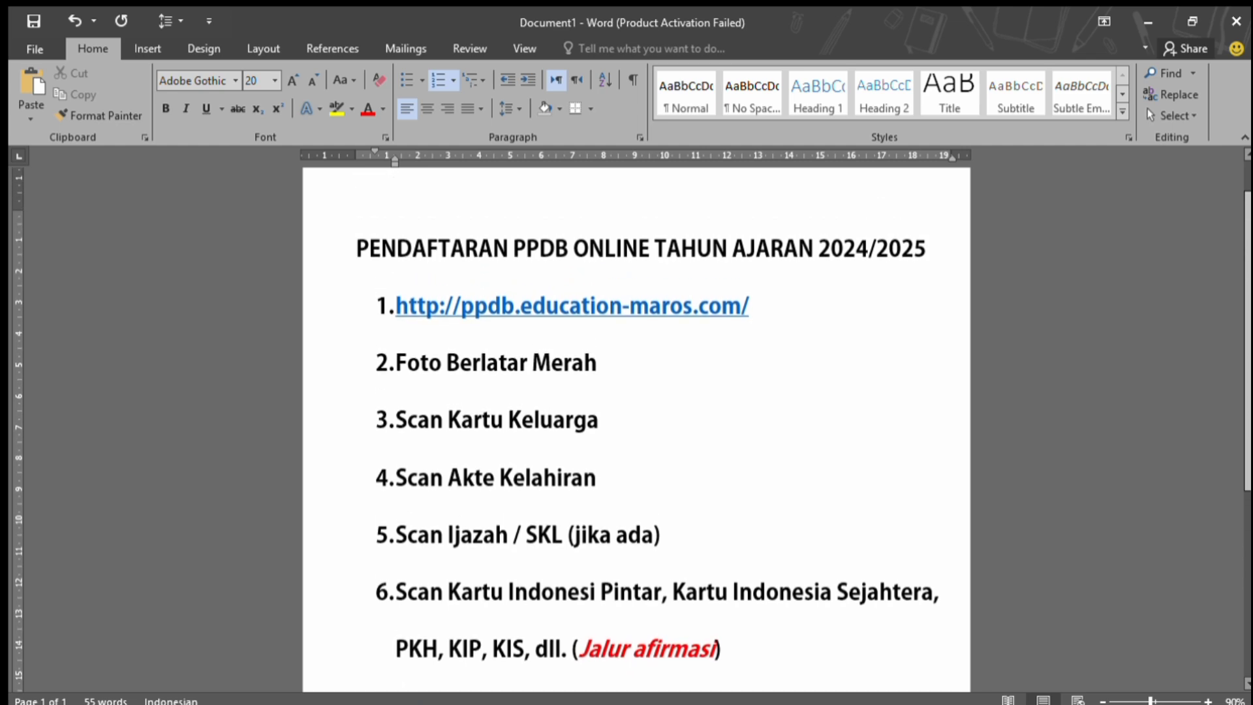
scroll(632, 429, down, 1)
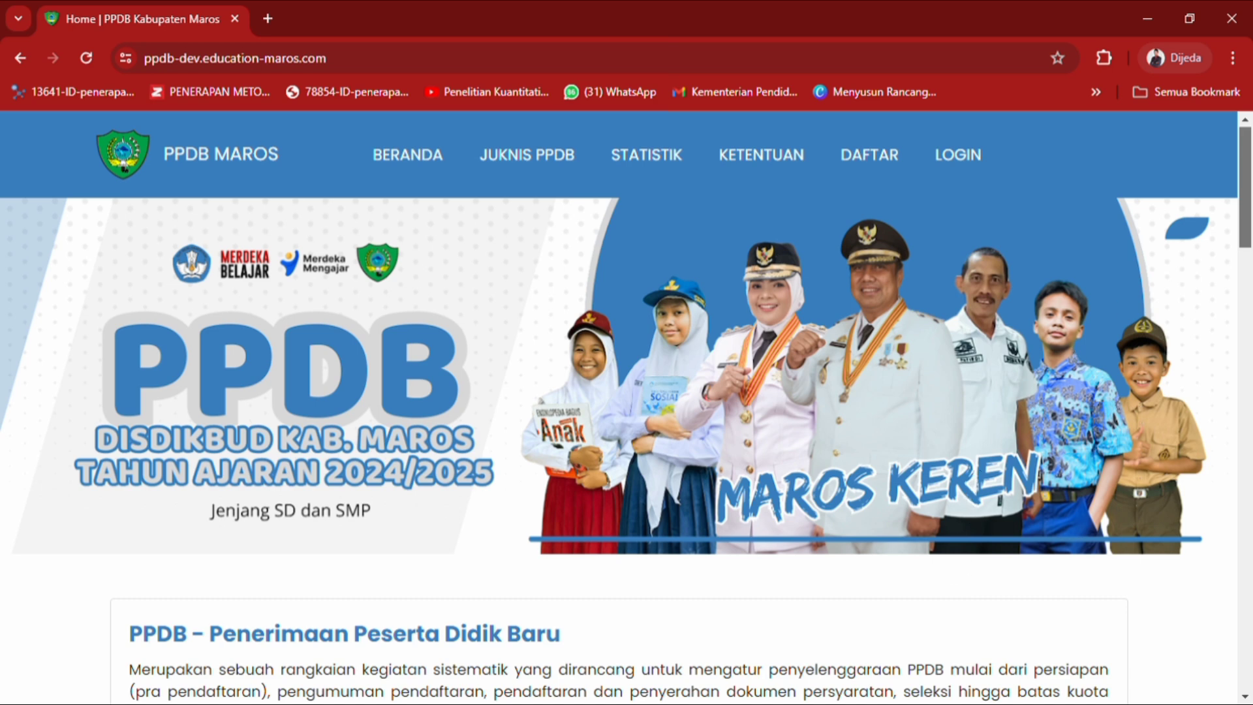
Scroll the PPDB Maros home page down to the SYARAT PENDAFTARAN requirement cards.
scroll(627, 408, down, 1)
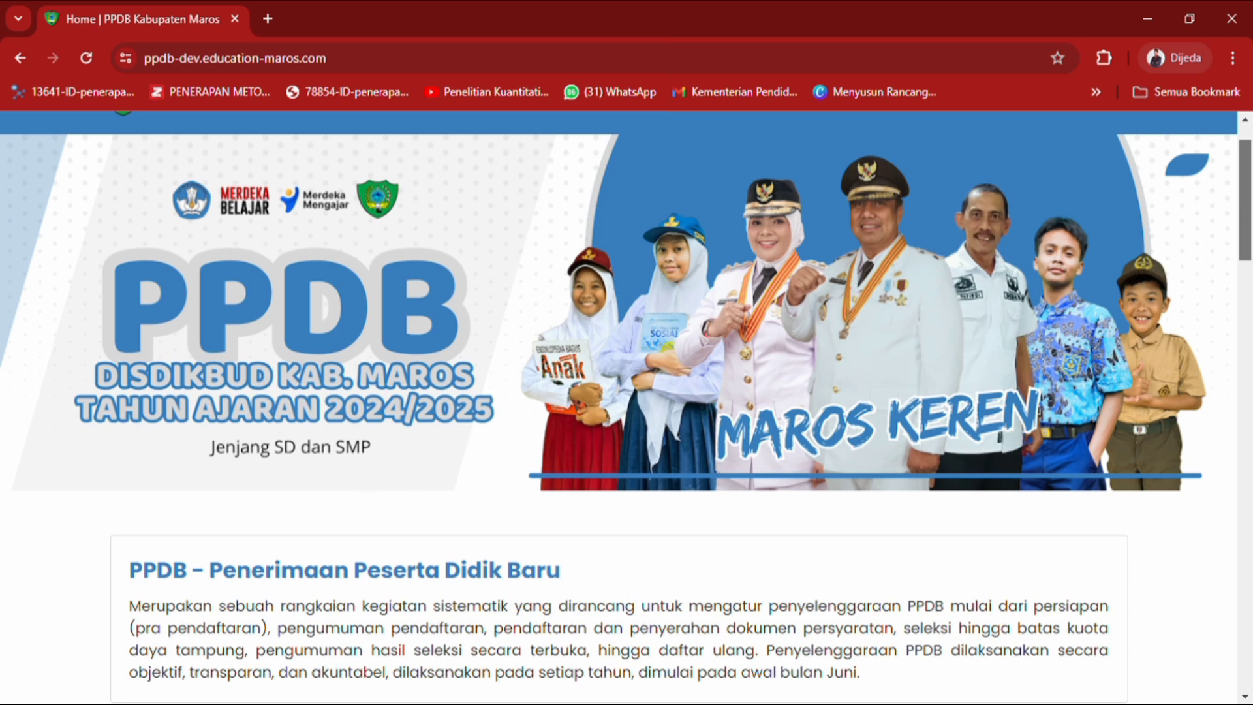
scroll(627, 404, up, 1)
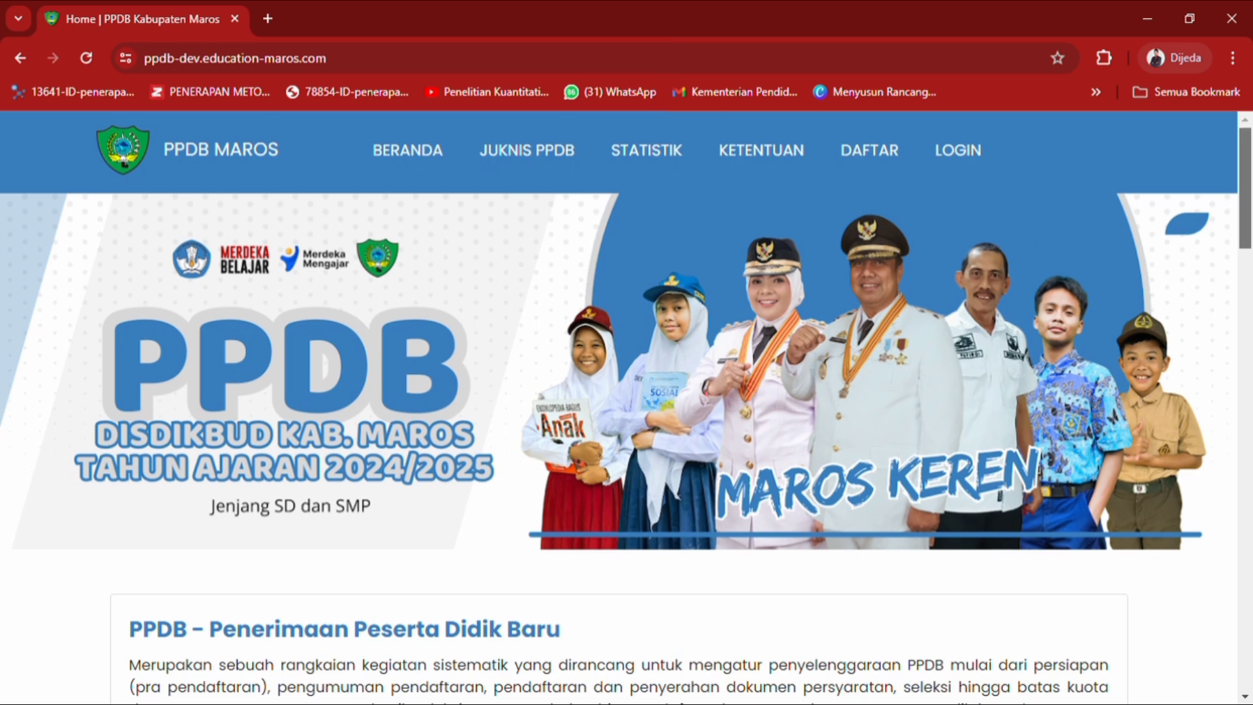
scroll(626, 405, down, 1)
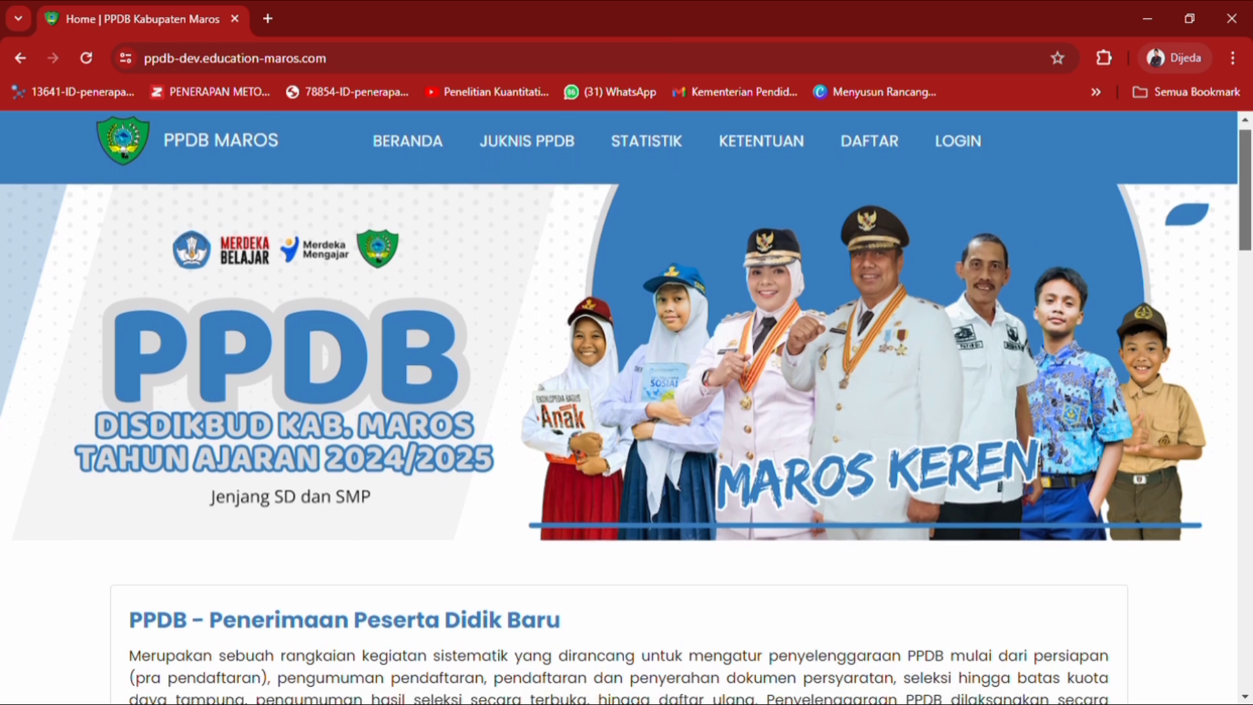
scroll(627, 404, down, 1)
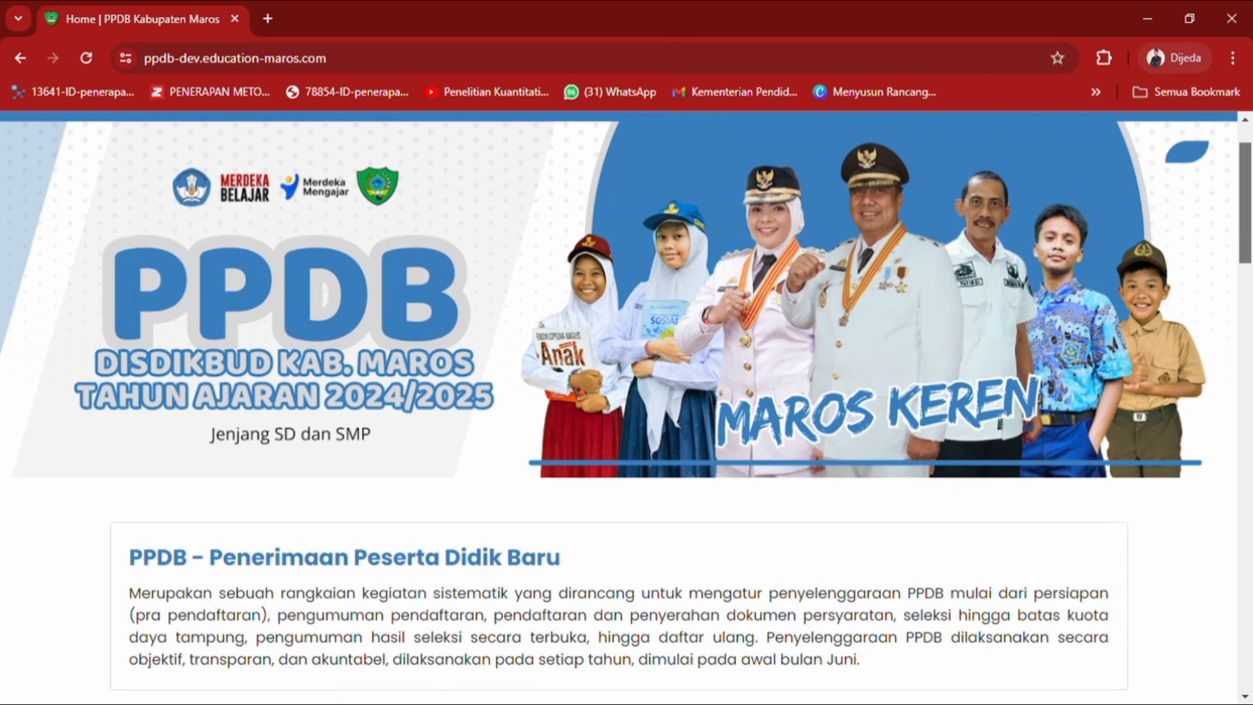
scroll(626, 405, down, 2)
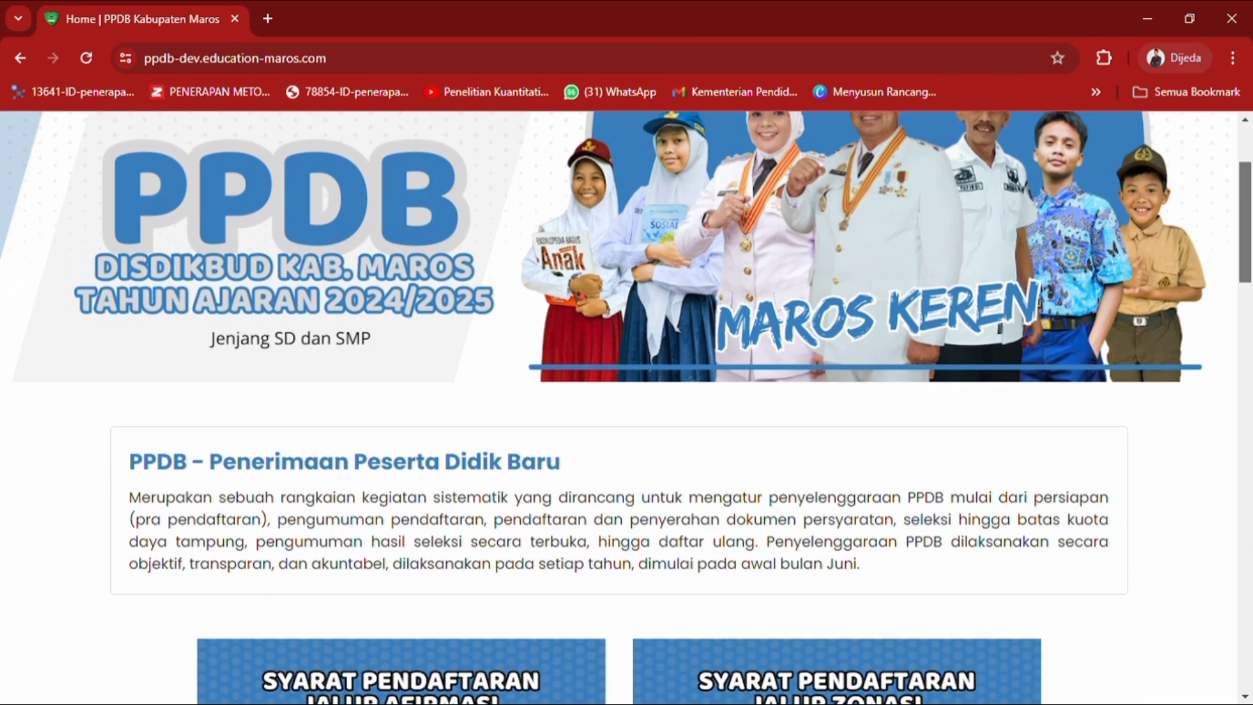
scroll(627, 405, down, 1)
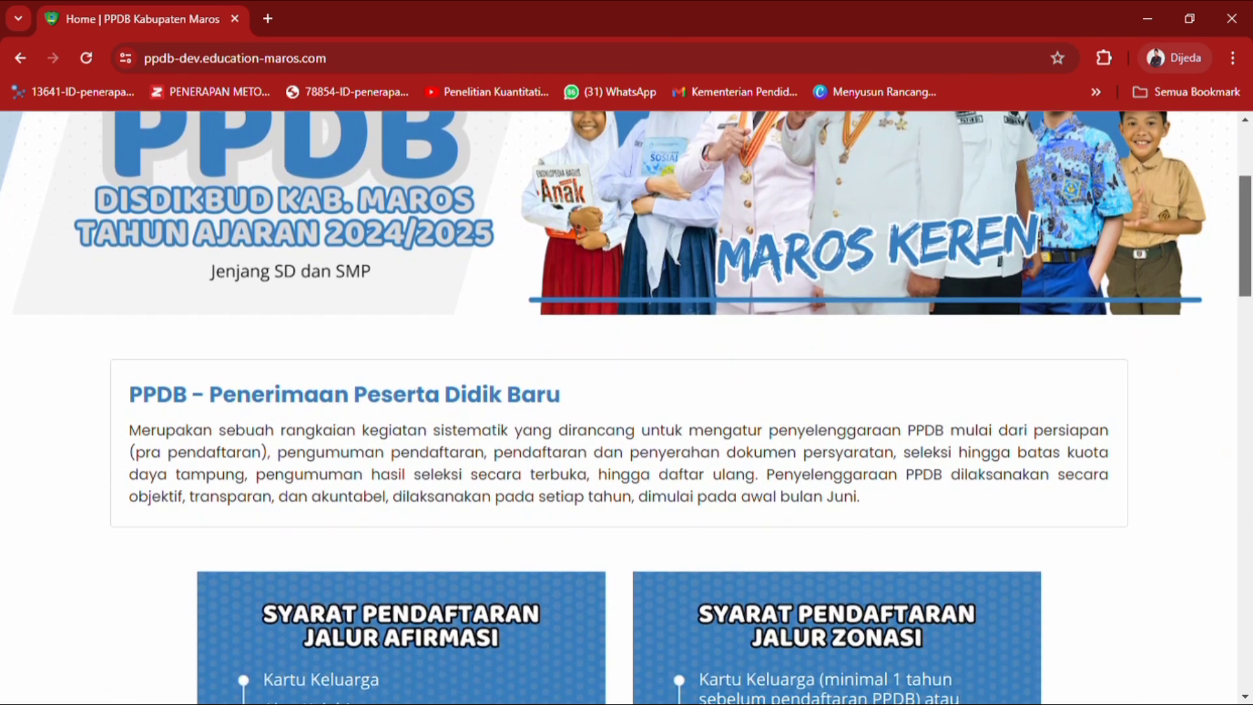
scroll(627, 405, down, 3)
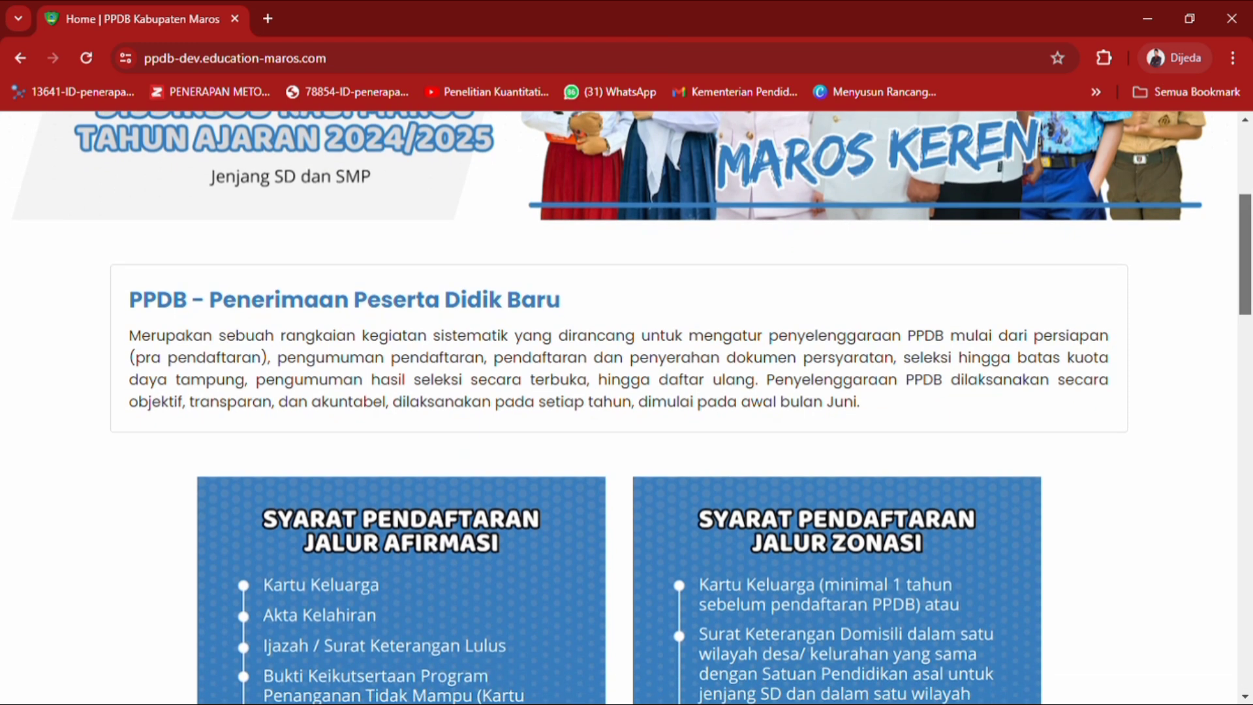
scroll(626, 405, down, 2)
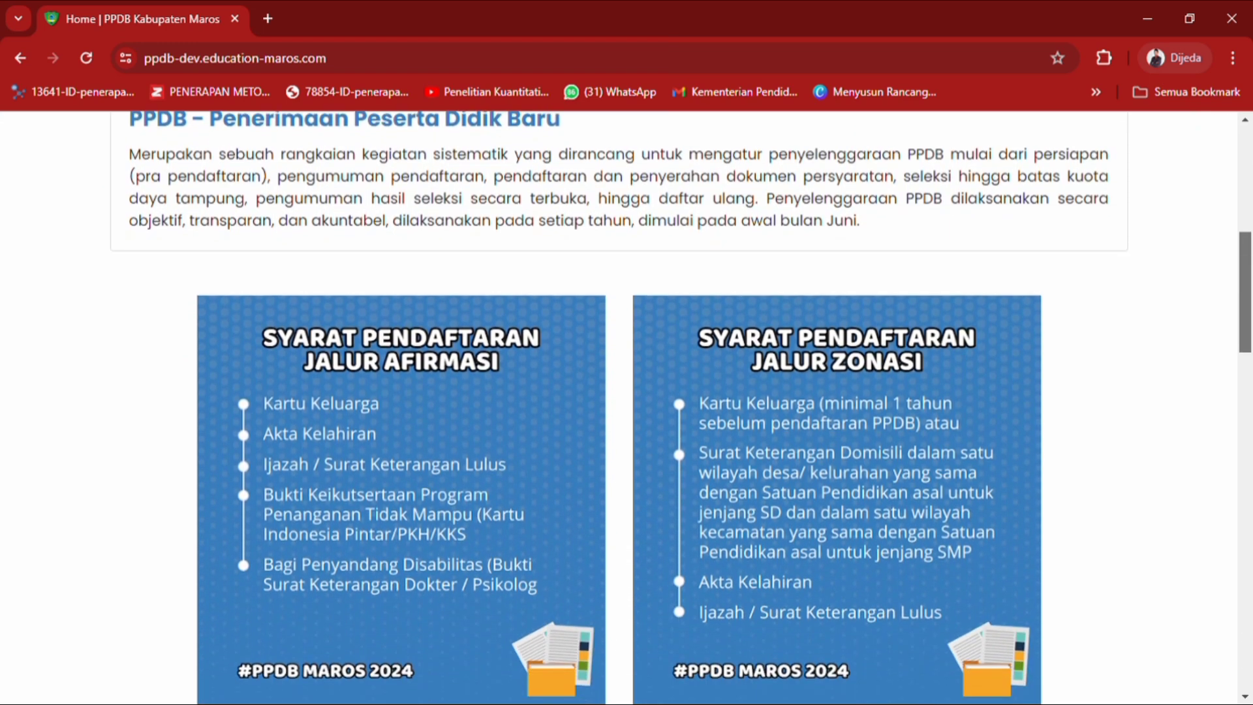
scroll(626, 405, down, 1)
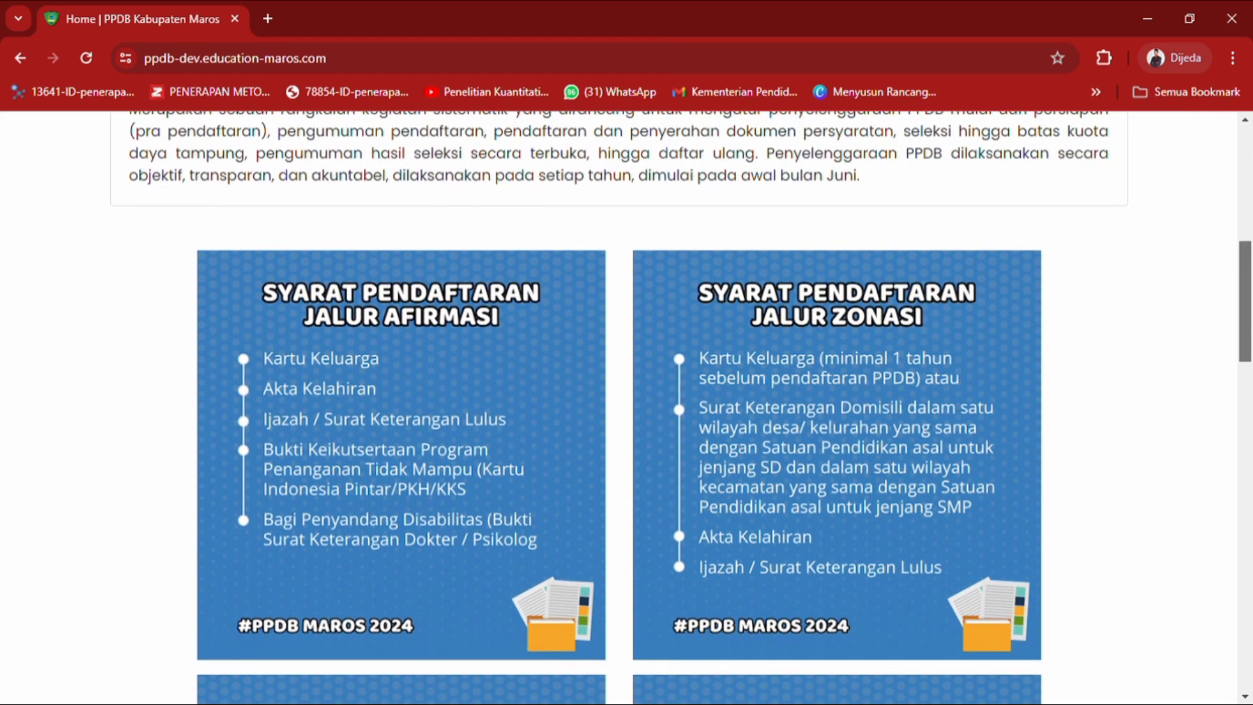
scroll(627, 405, down, 1)
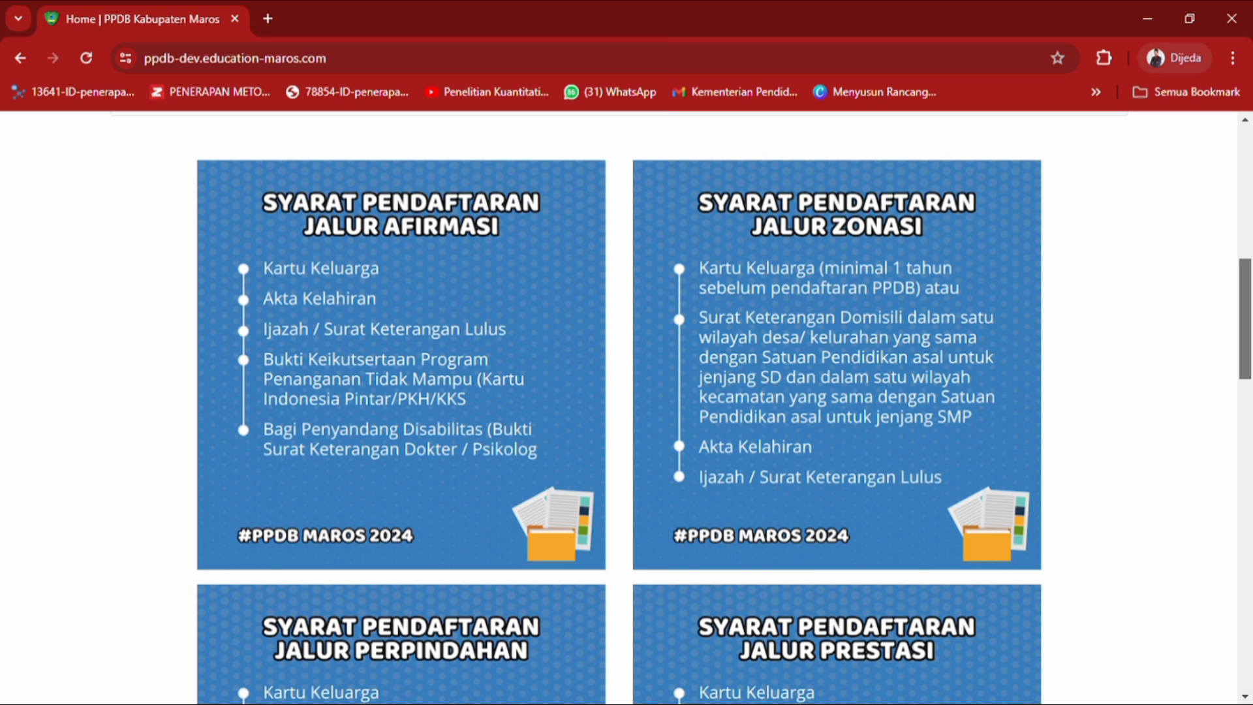
scroll(674, 410, up, 2)
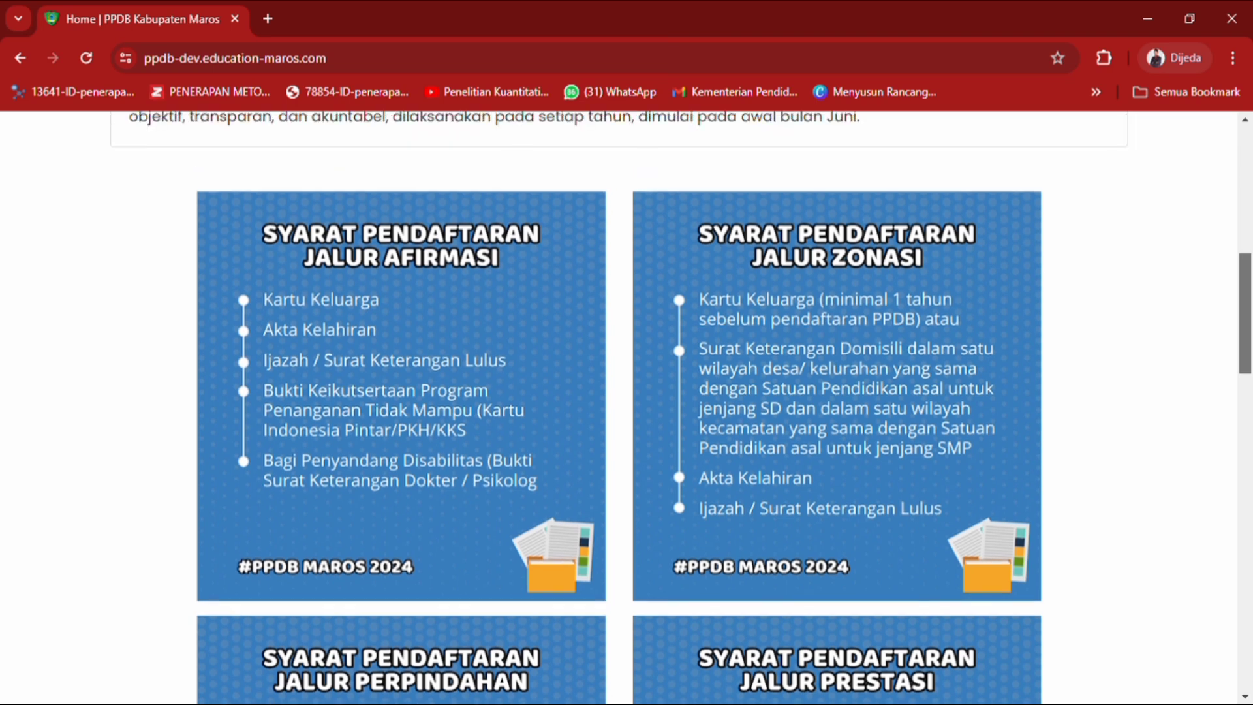
scroll(674, 410, down, 2)
scroll(674, 410, down, 1)
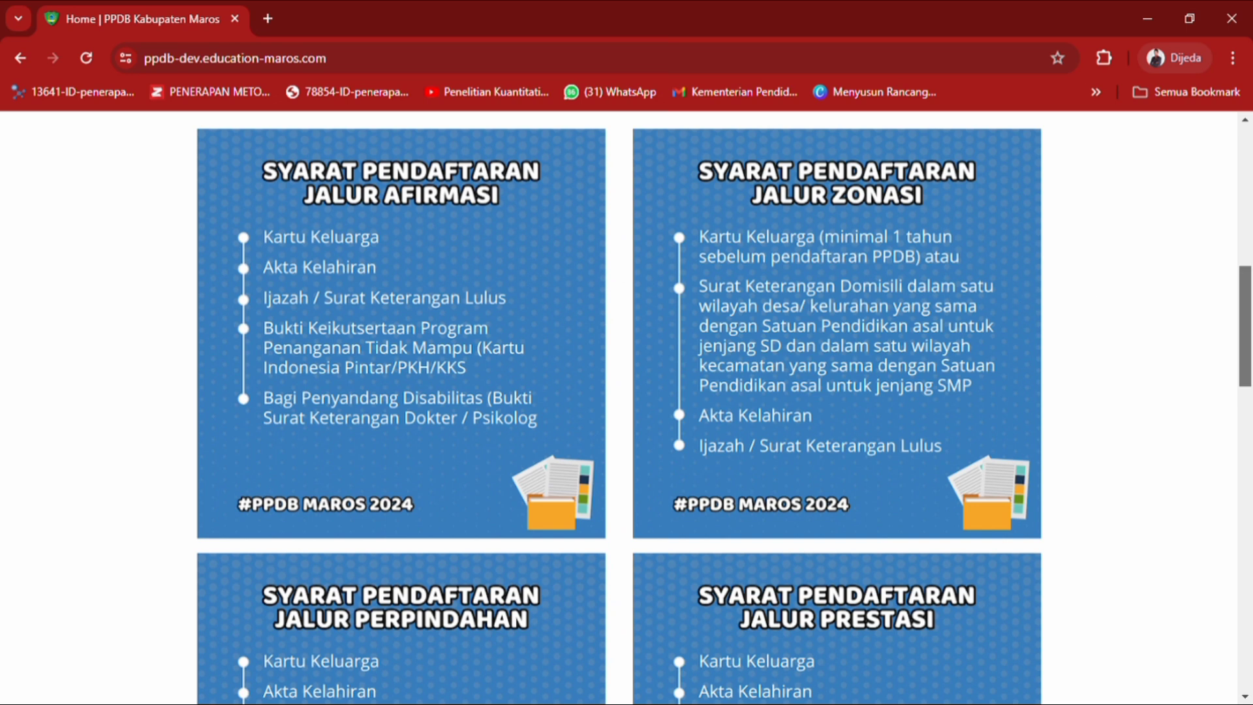
Scroll past the JADWAL PENTING PPDB timeline to the PILIH JENJANG PENDAFTARAN section.
drag(1245, 327, 1249, 467)
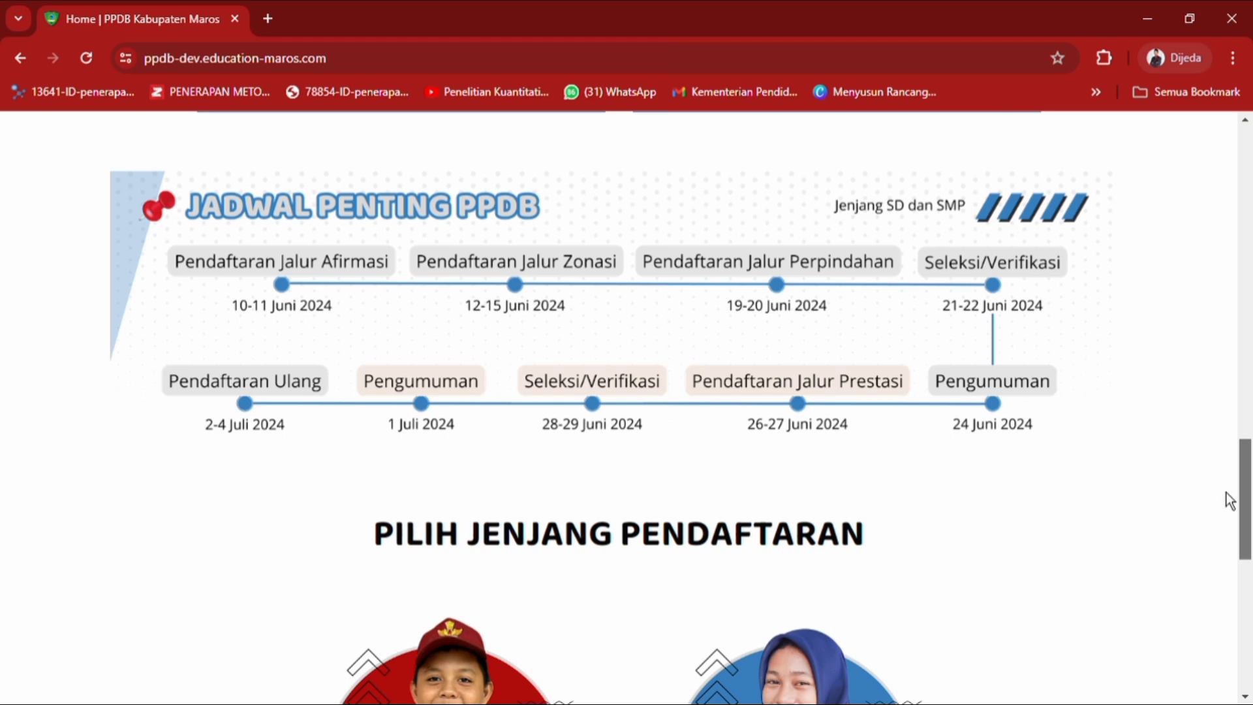
scroll(1230, 501, down, 1)
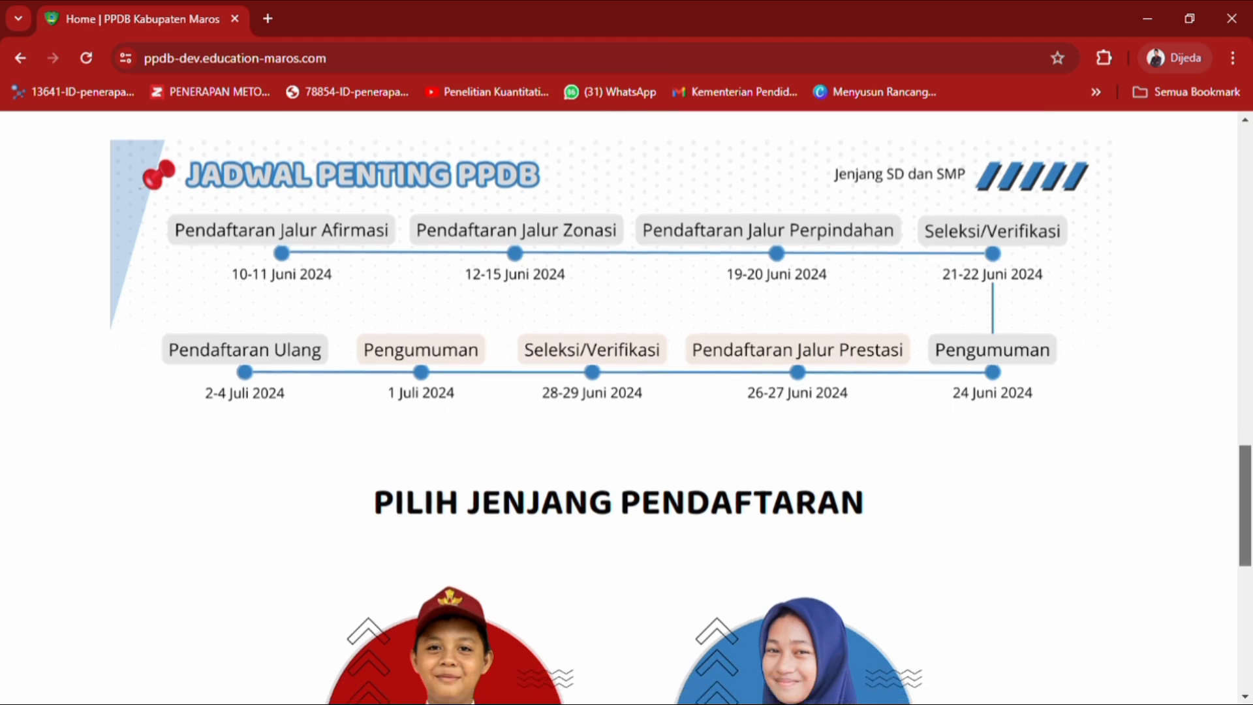
drag(1249, 512, 1249, 583)
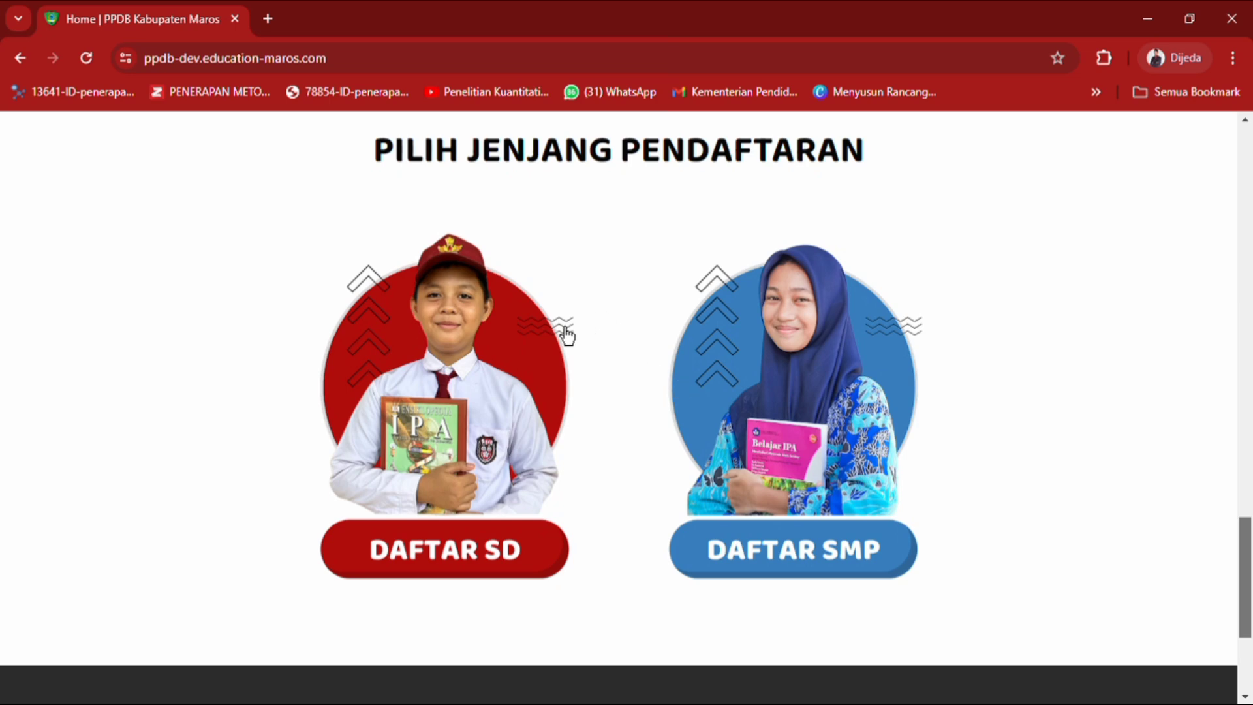
Start SD registration with DAFTAR SD and review the Afirmasi, Zonasi and Pindahan pathways.
click(438, 569)
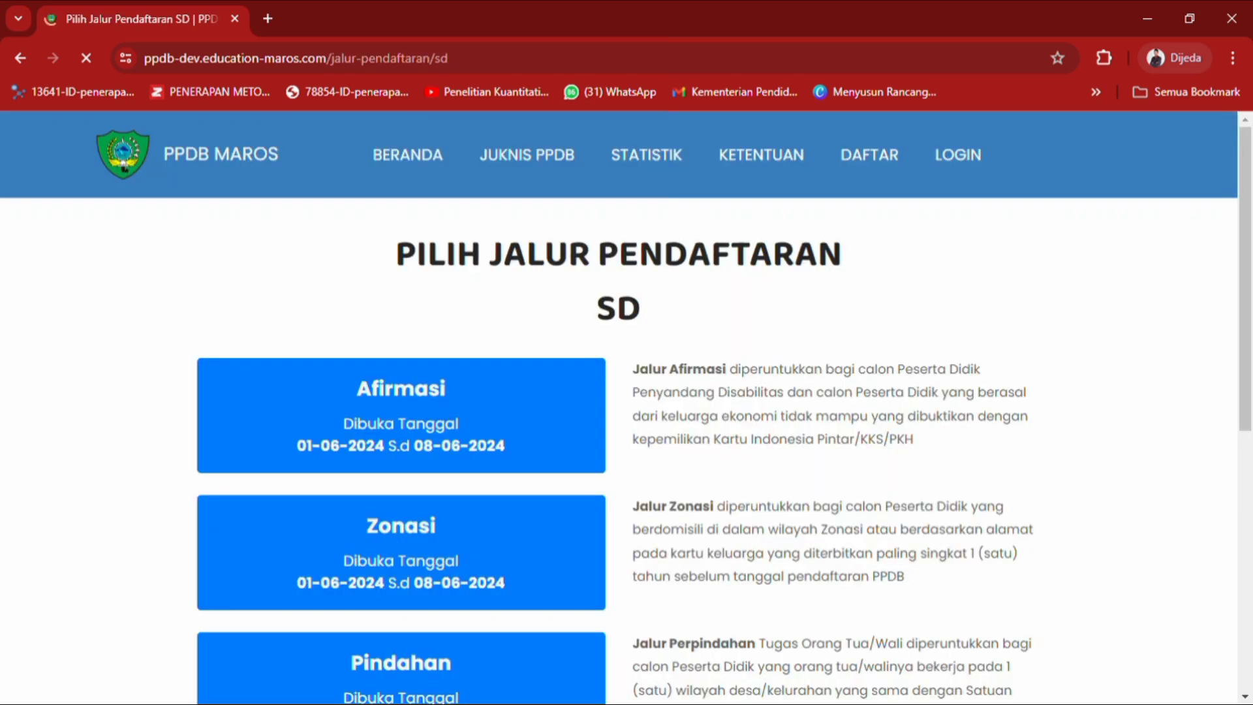
scroll(619, 408, down, 1)
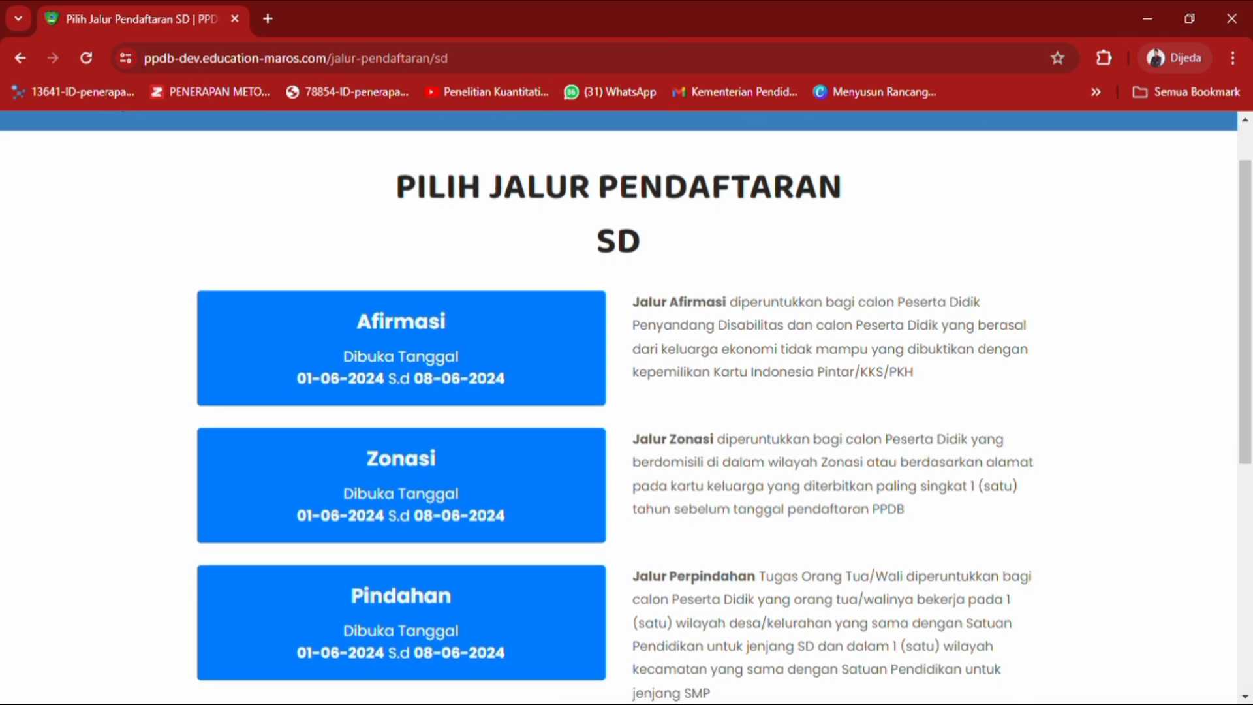
scroll(619, 407, down, 1)
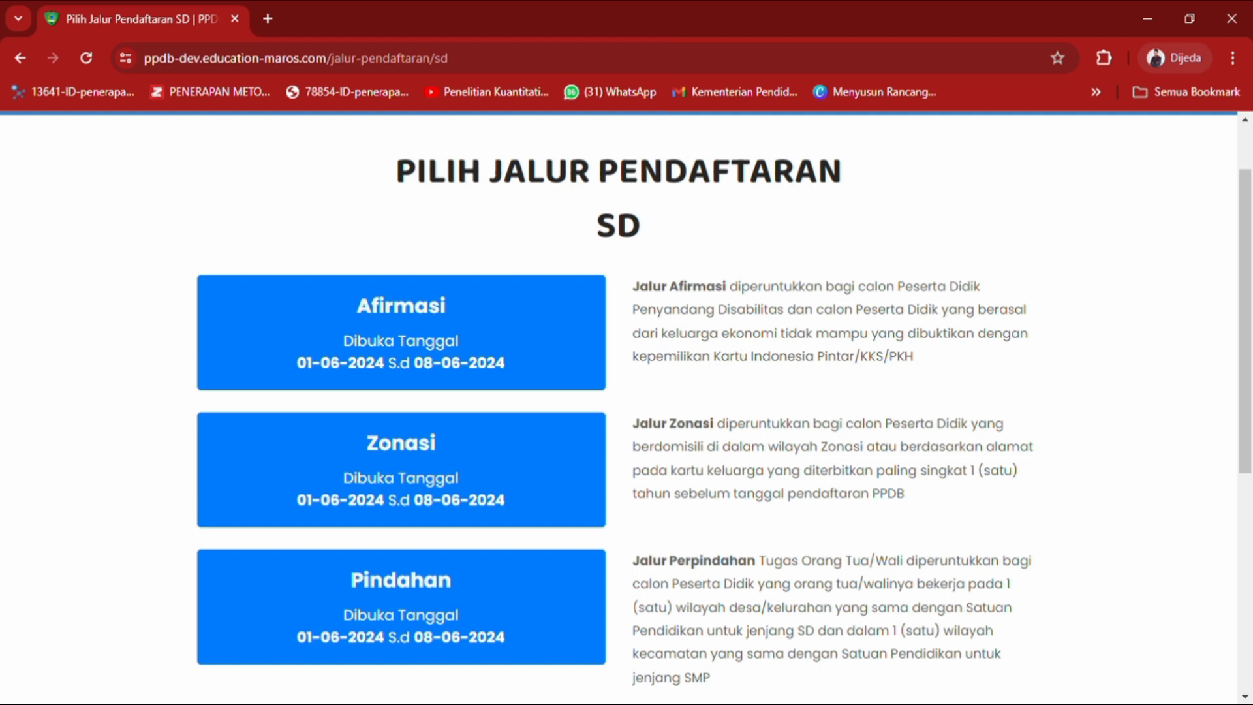
scroll(905, 388, down, 1)
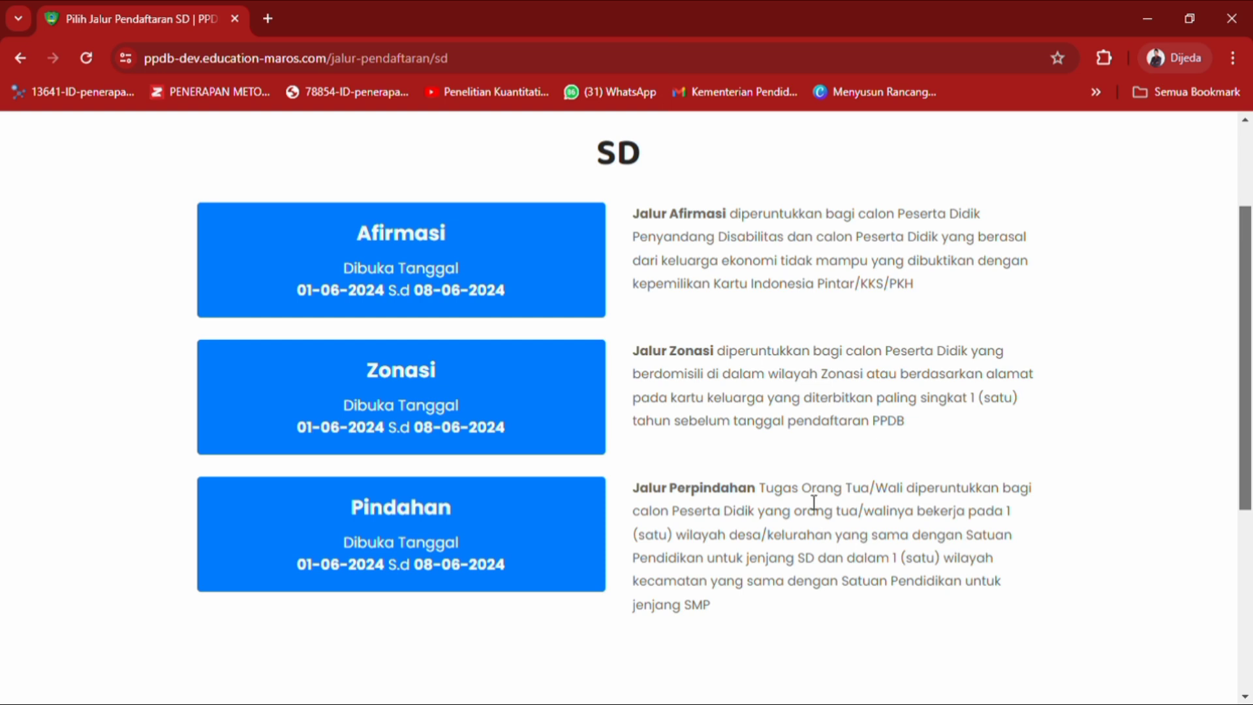
scroll(1244, 457, up, 1)
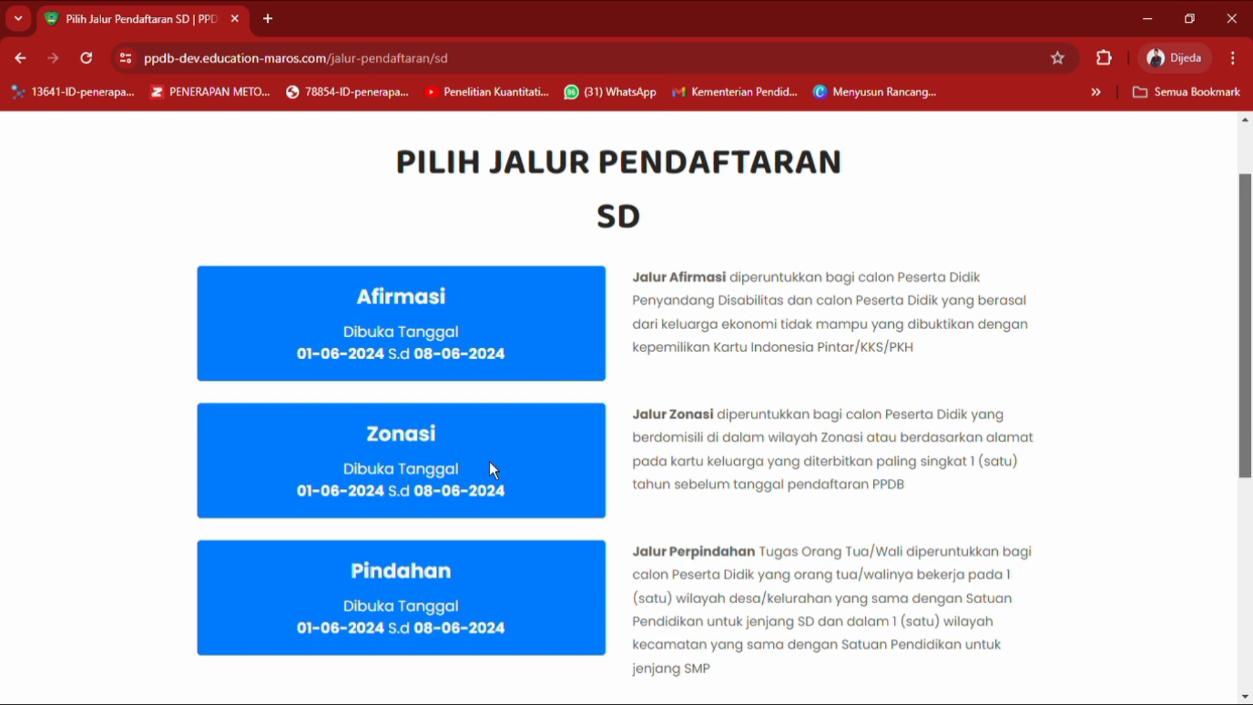
Choose the Zonasi pathway and look over the registration form.
click(349, 435)
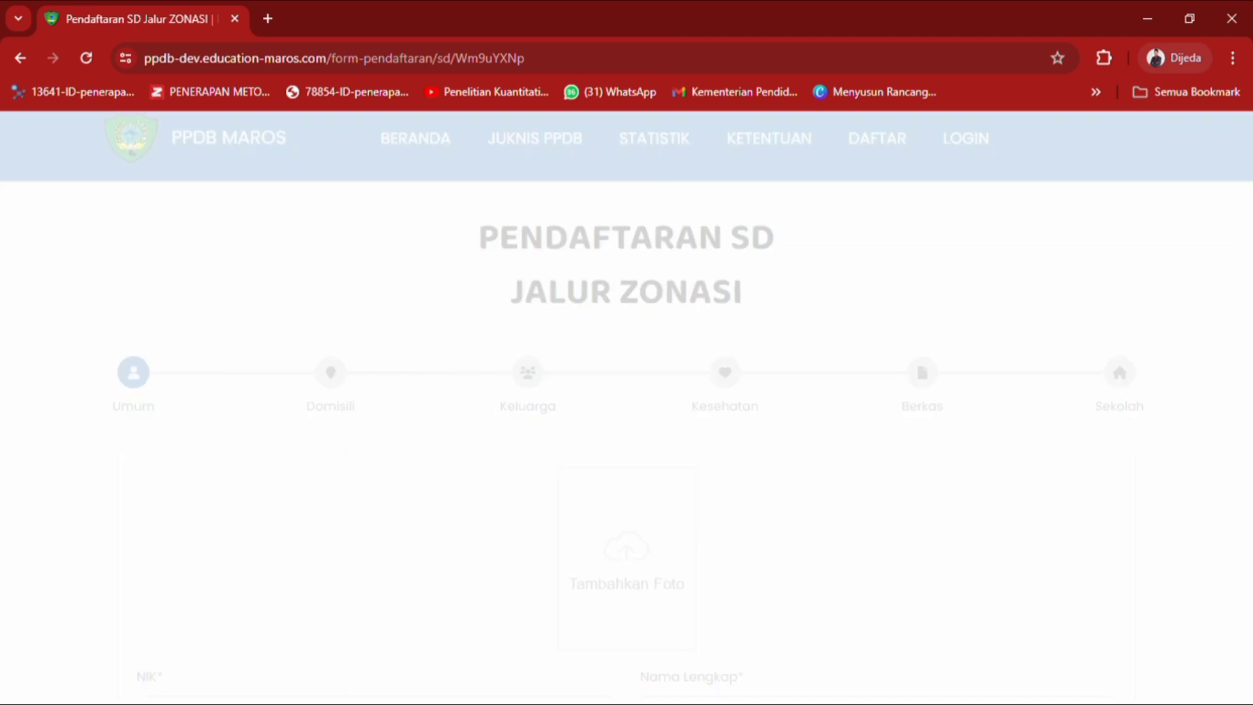
scroll(618, 407, down, 1)
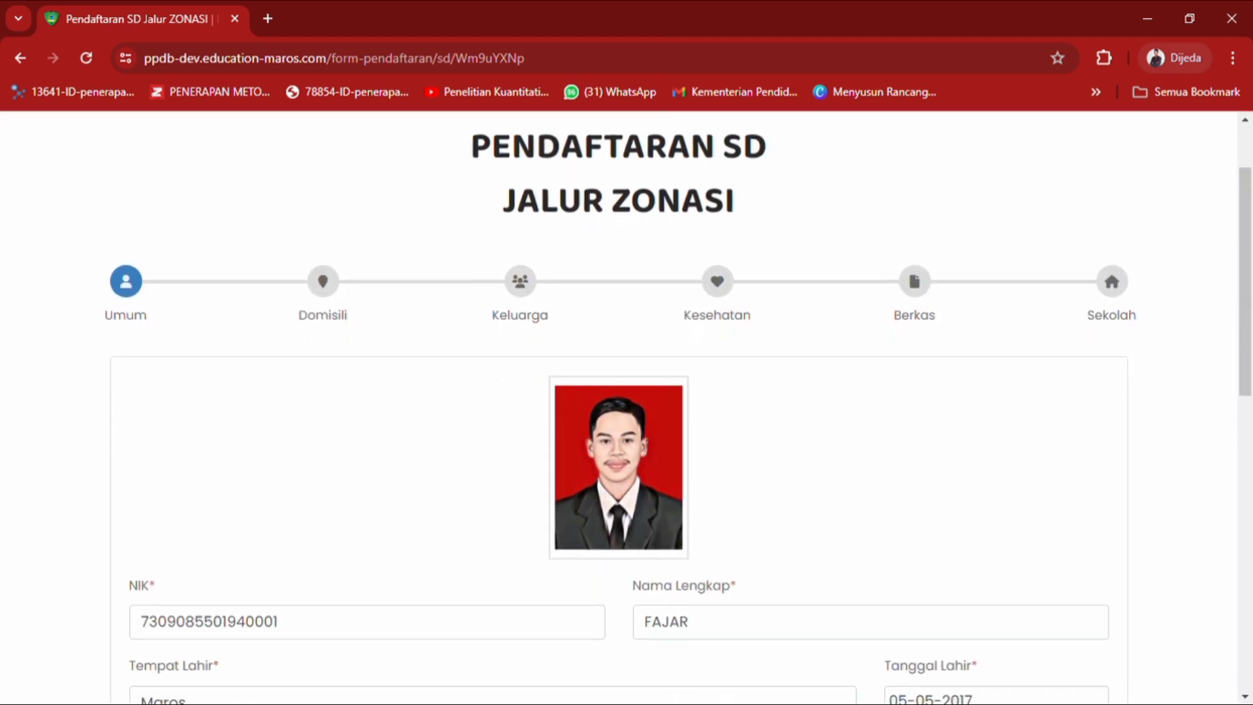
scroll(618, 408, up, 1)
scroll(618, 407, down, 1)
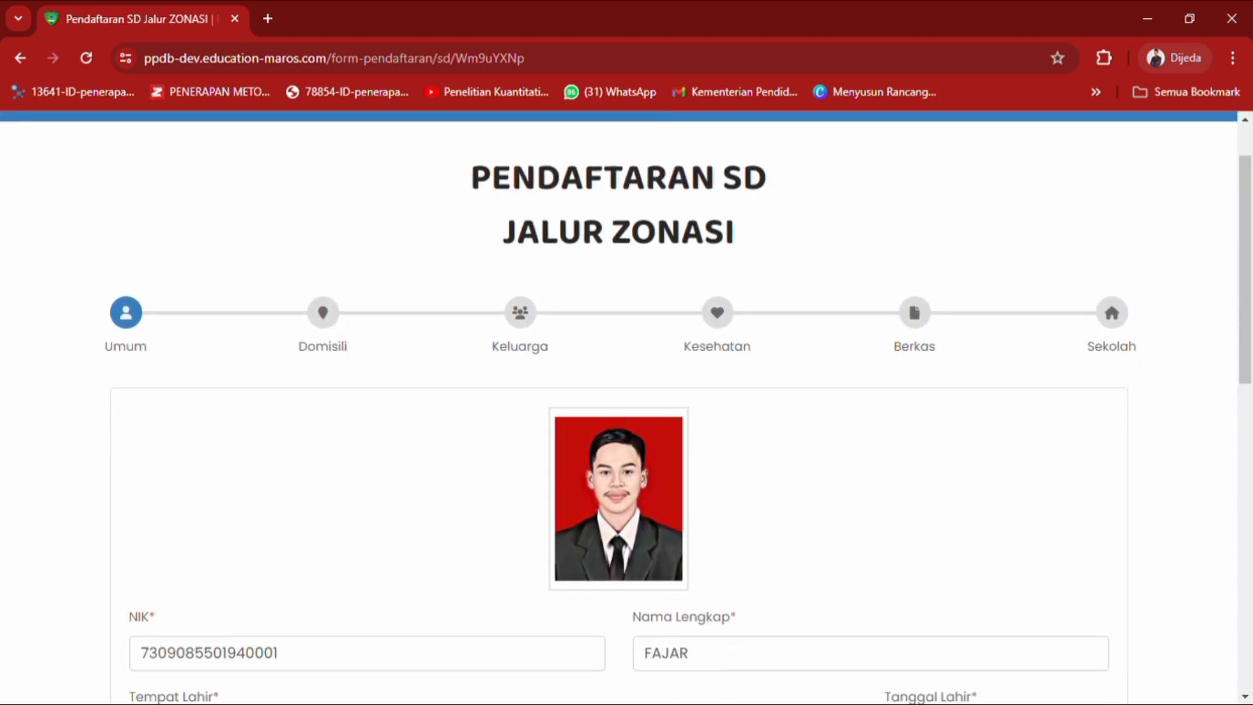
scroll(619, 407, up, 1)
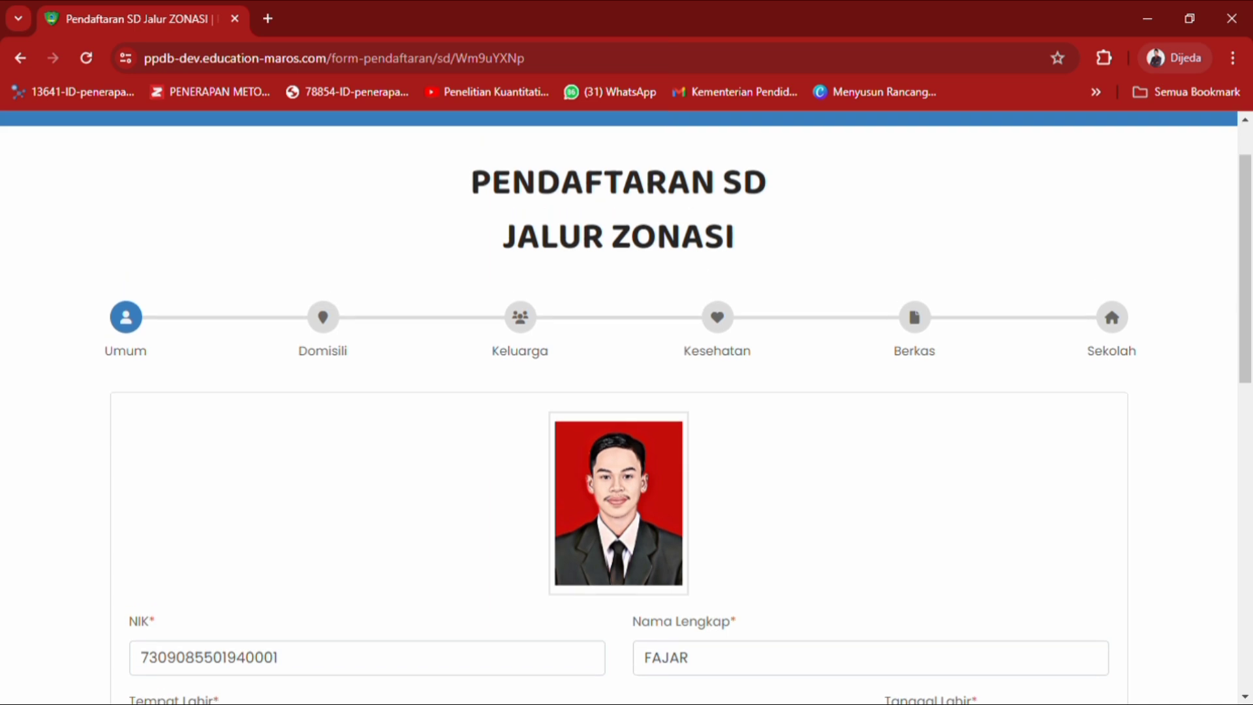
scroll(732, 313, down, 1)
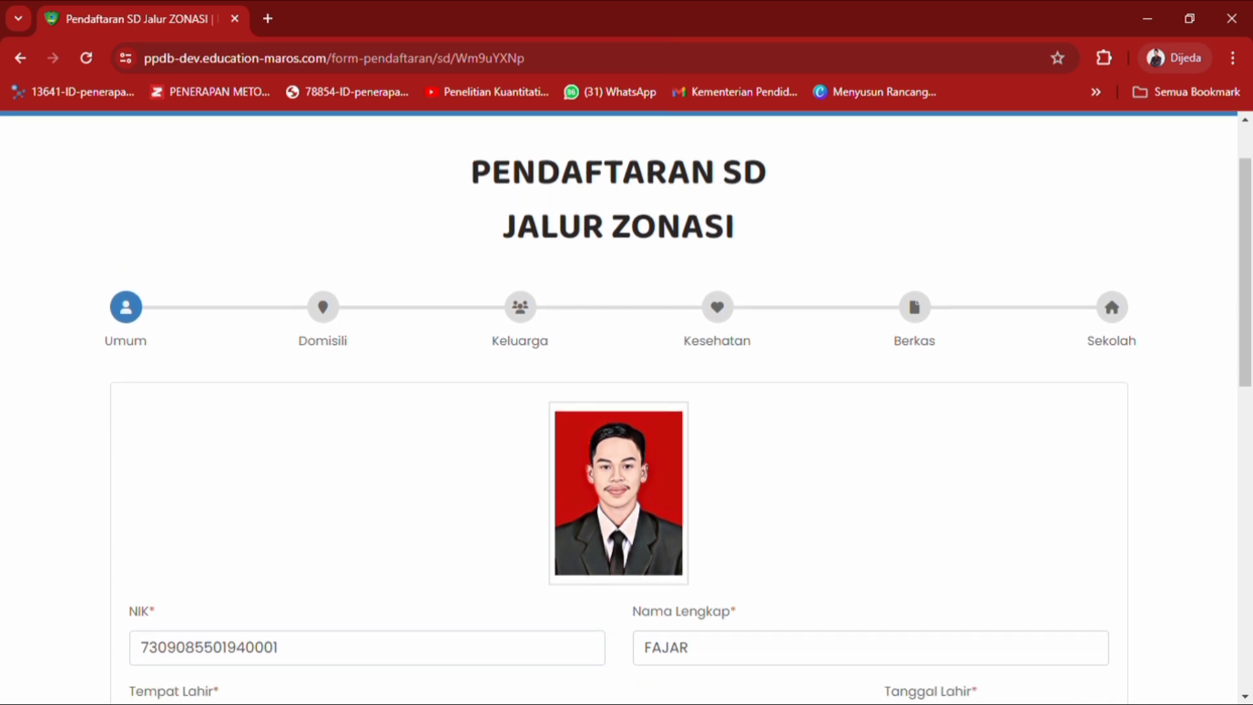
Replace the student's photo and check the NIK, full name and birthplace Maros.
mouse_move(614, 498)
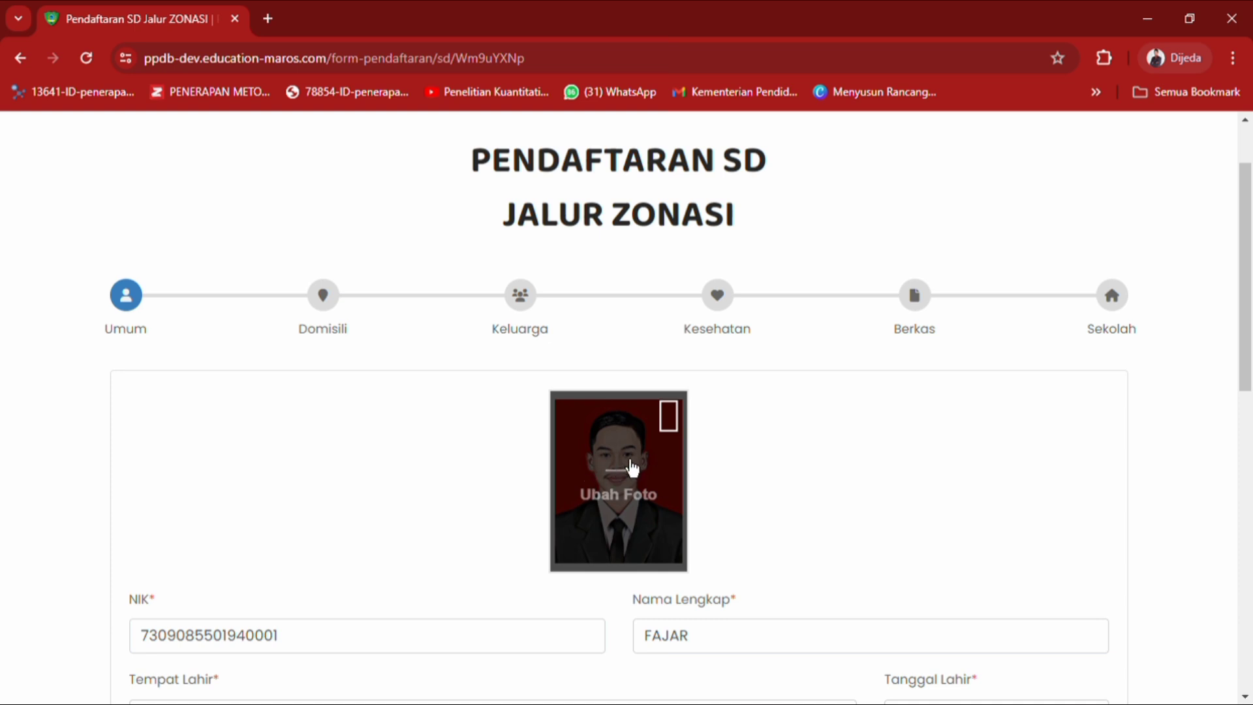
click(631, 483)
scroll(906, 436, down, 2)
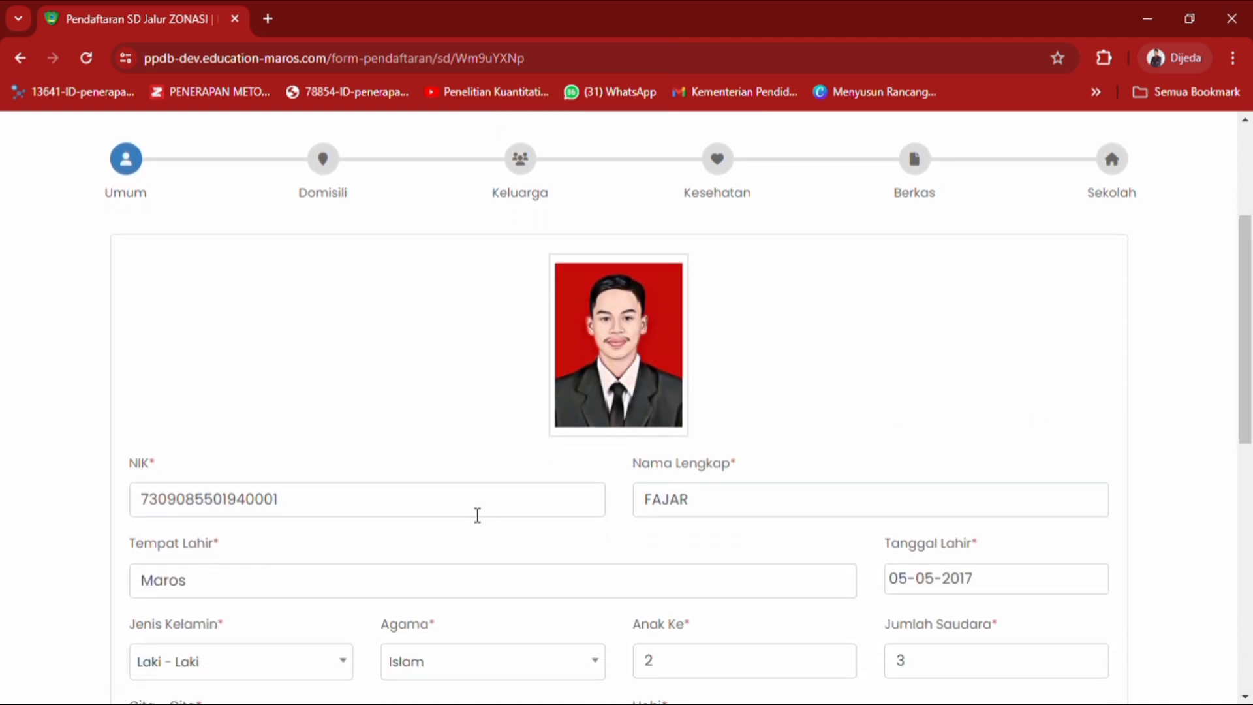
click(299, 516)
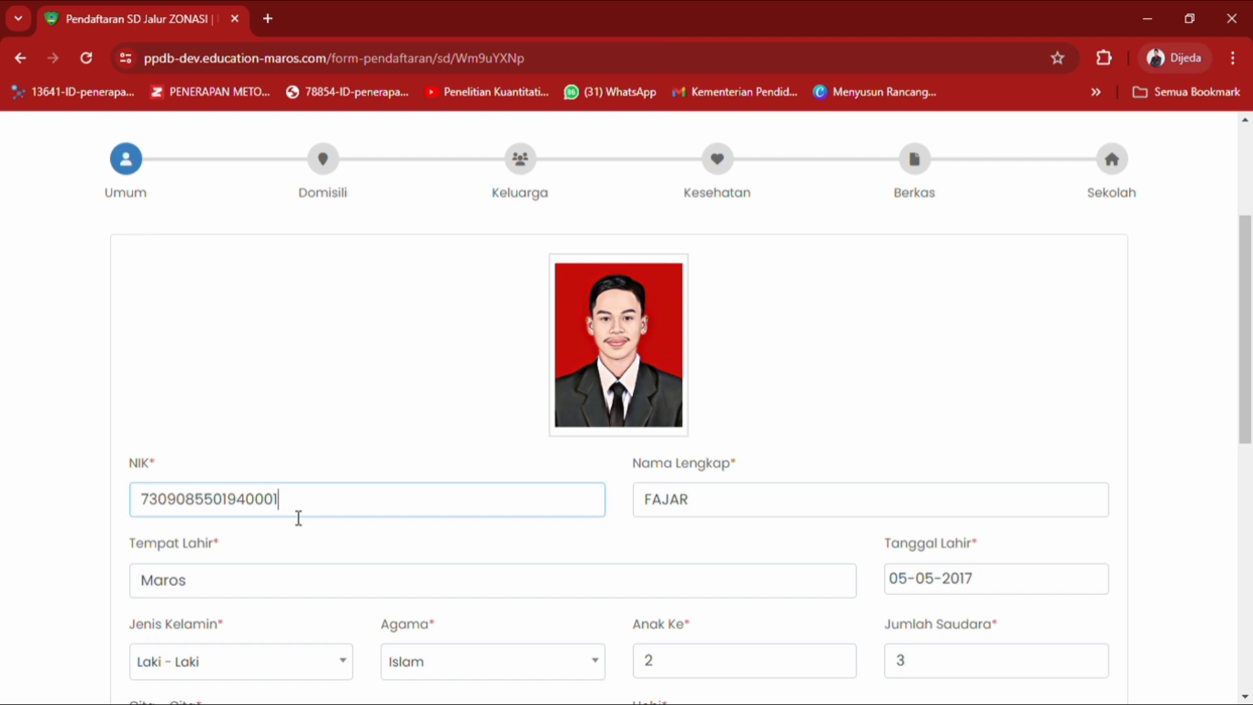
drag(298, 517, 148, 524)
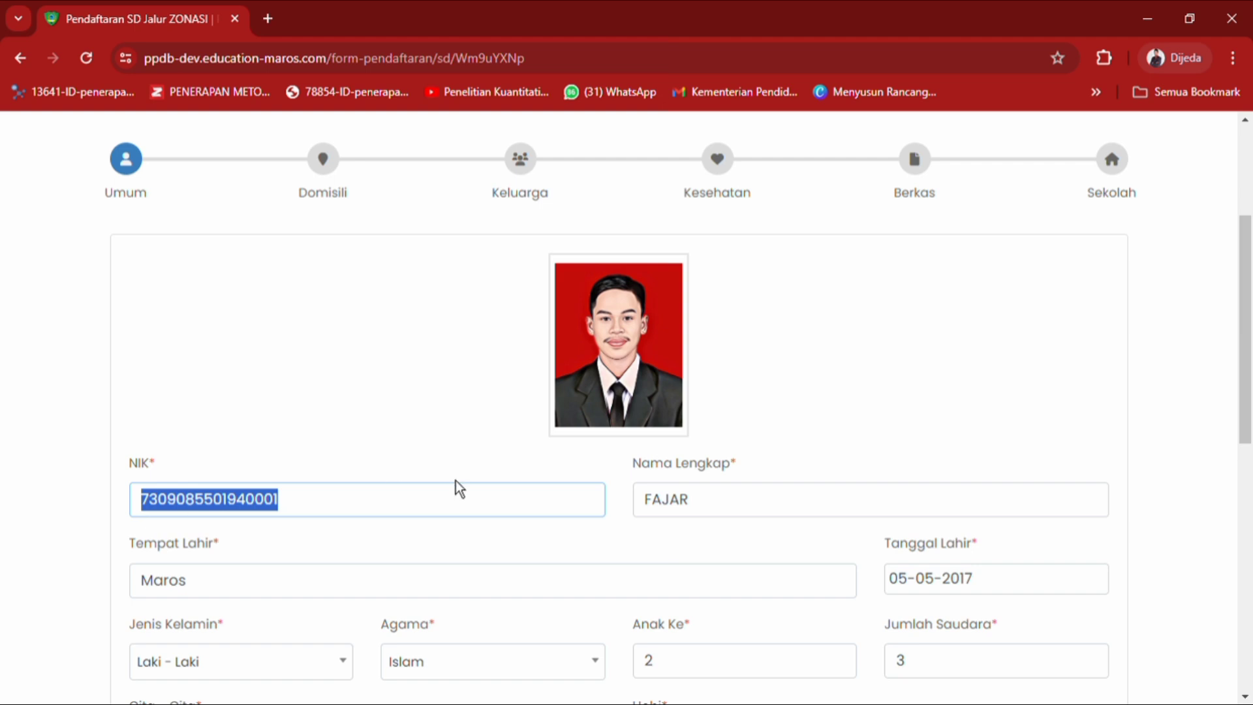
scroll(1236, 333, down, 3)
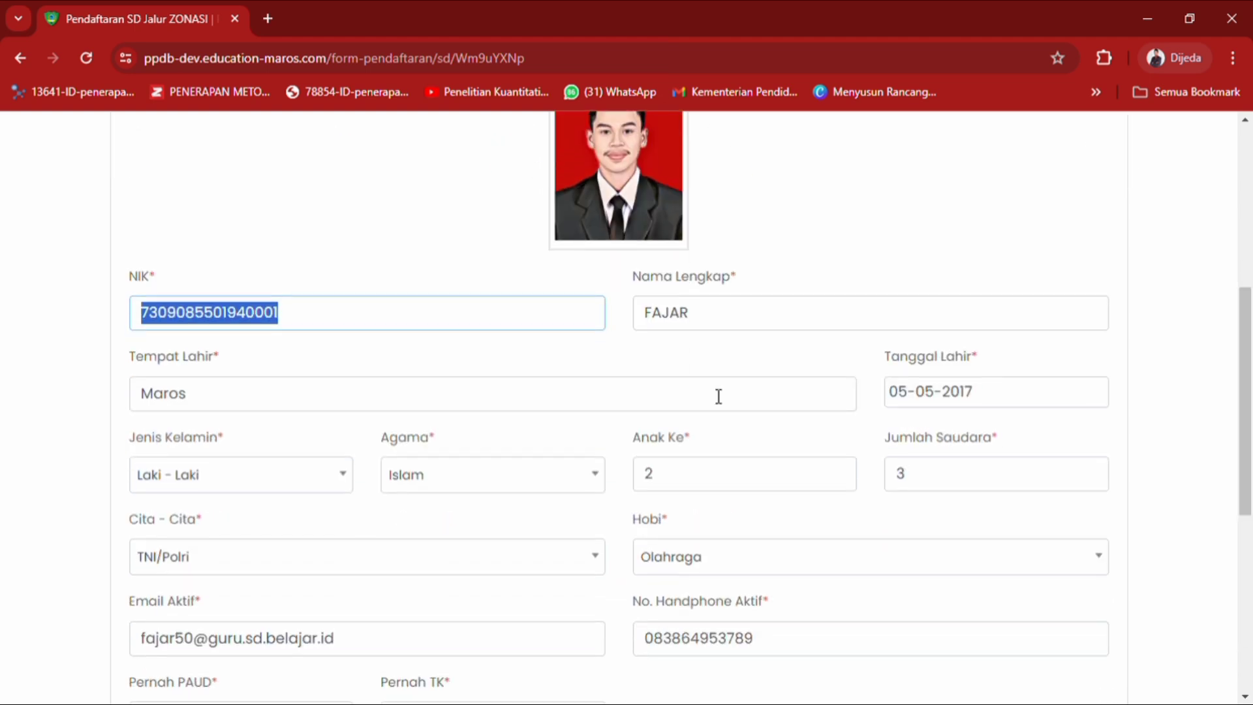
drag(708, 318, 651, 320)
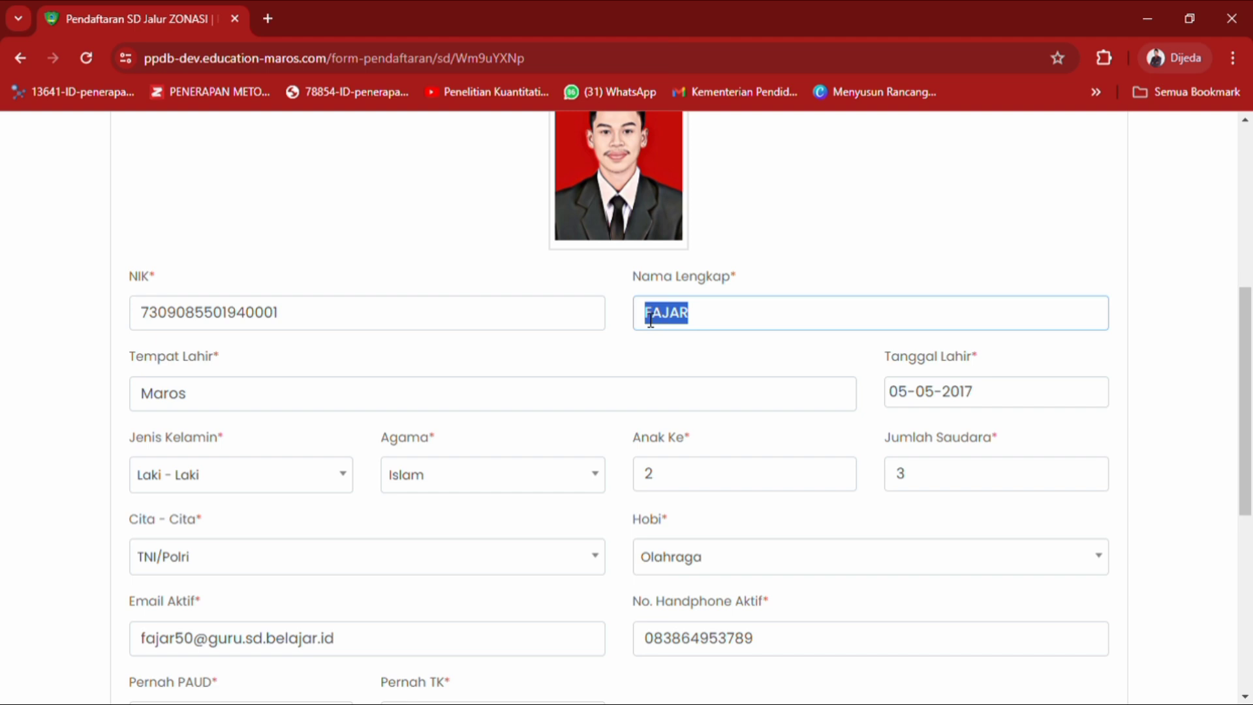
click(651, 320)
drag(209, 397, 141, 412)
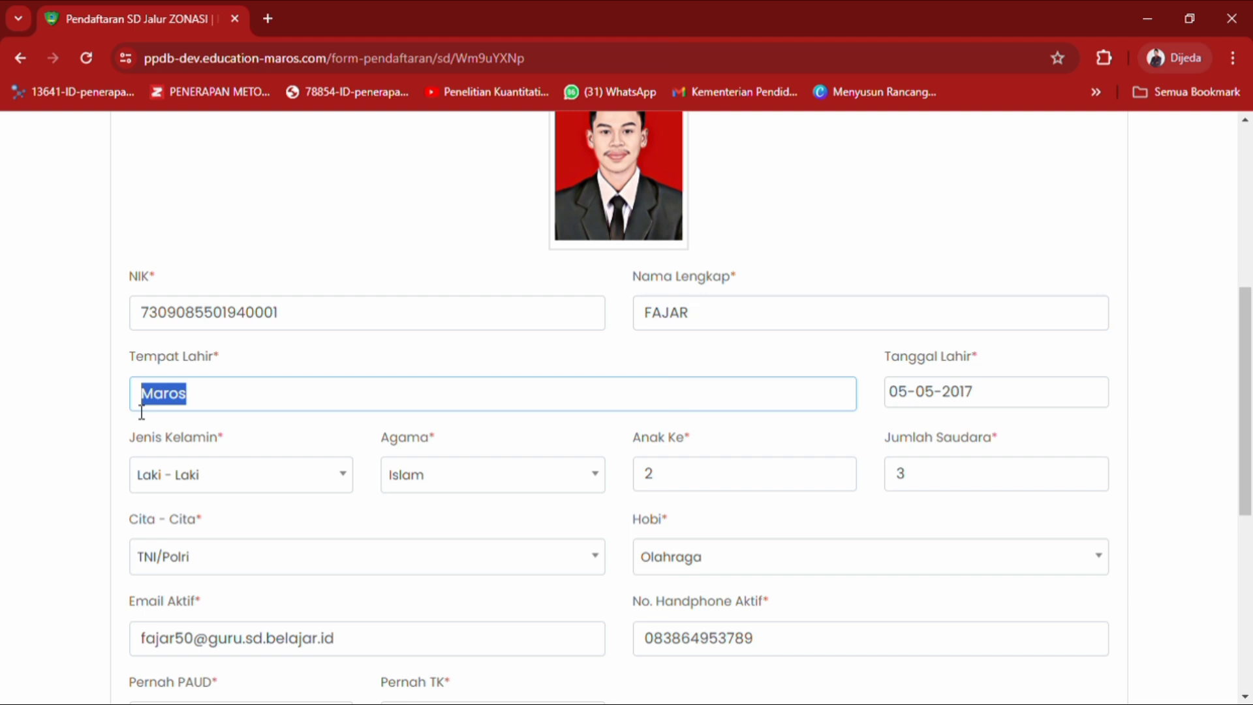
click(1043, 409)
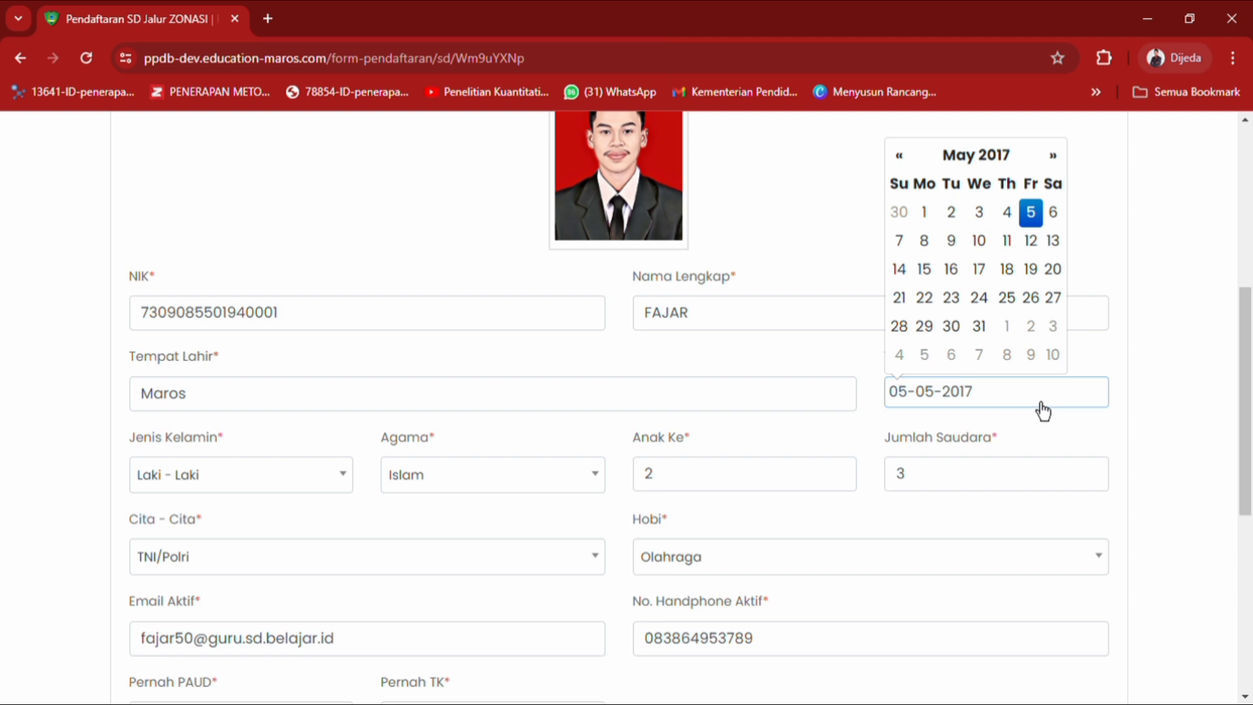
click(892, 422)
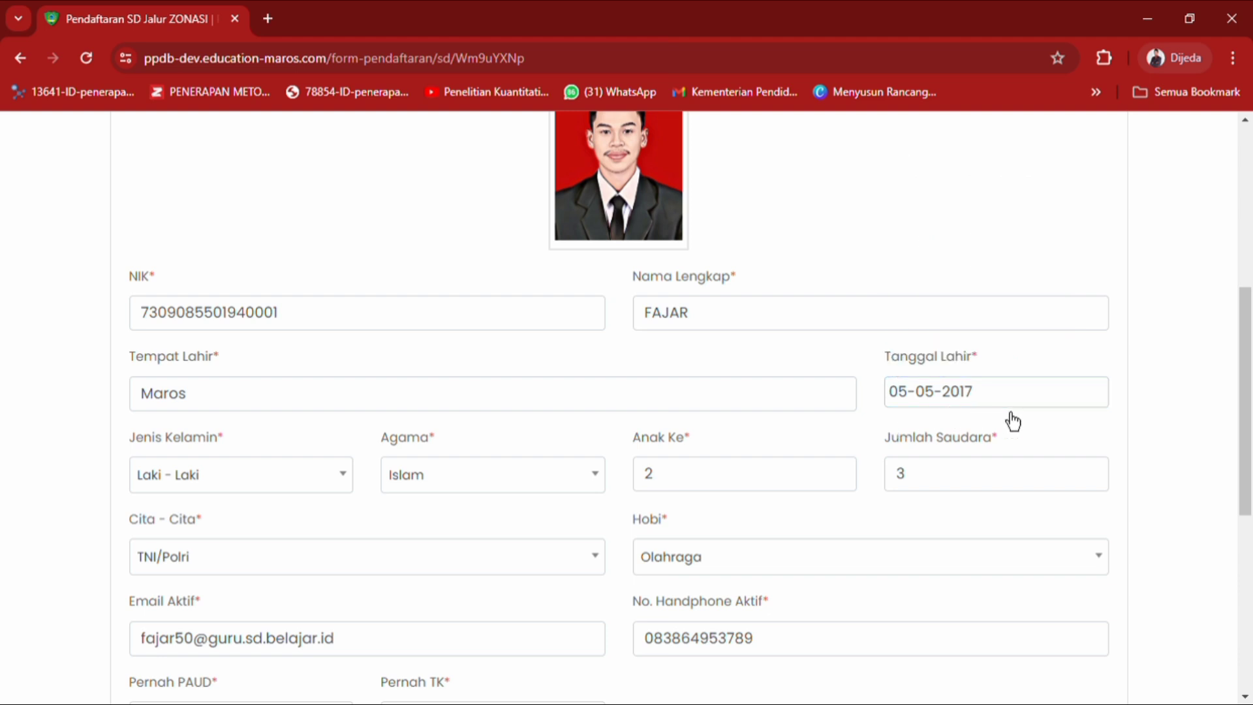
click(291, 485)
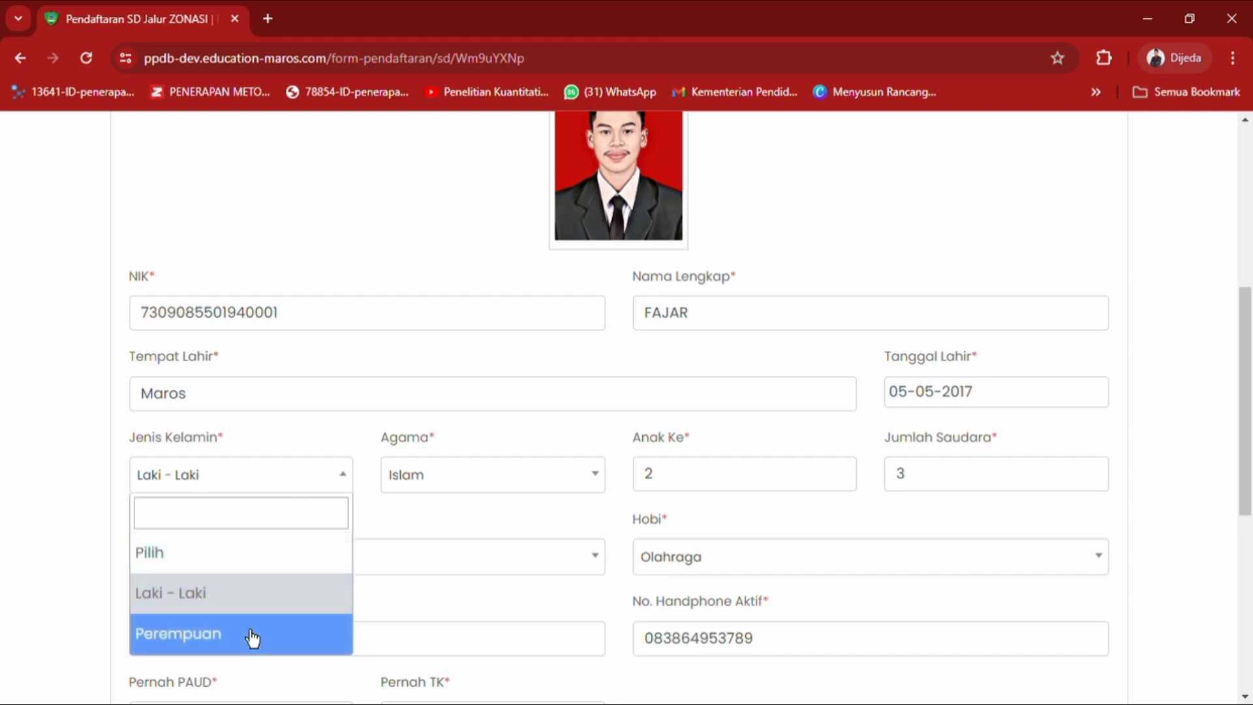
click(258, 605)
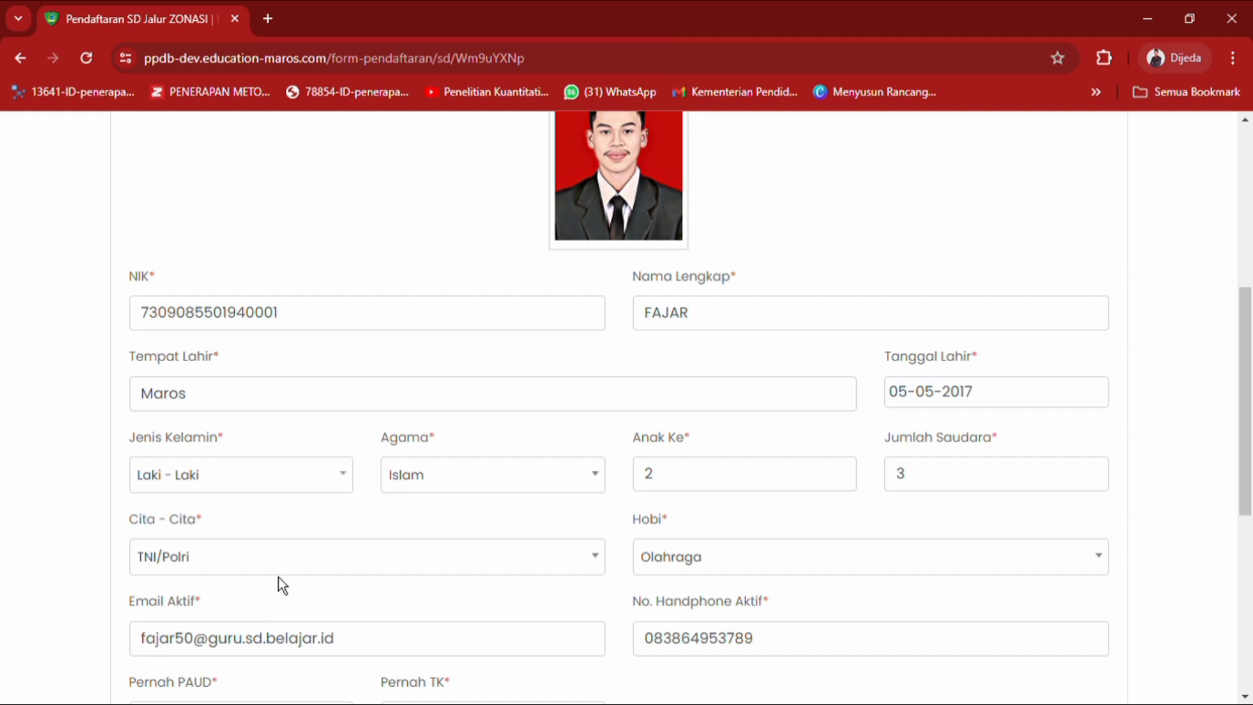
click(441, 485)
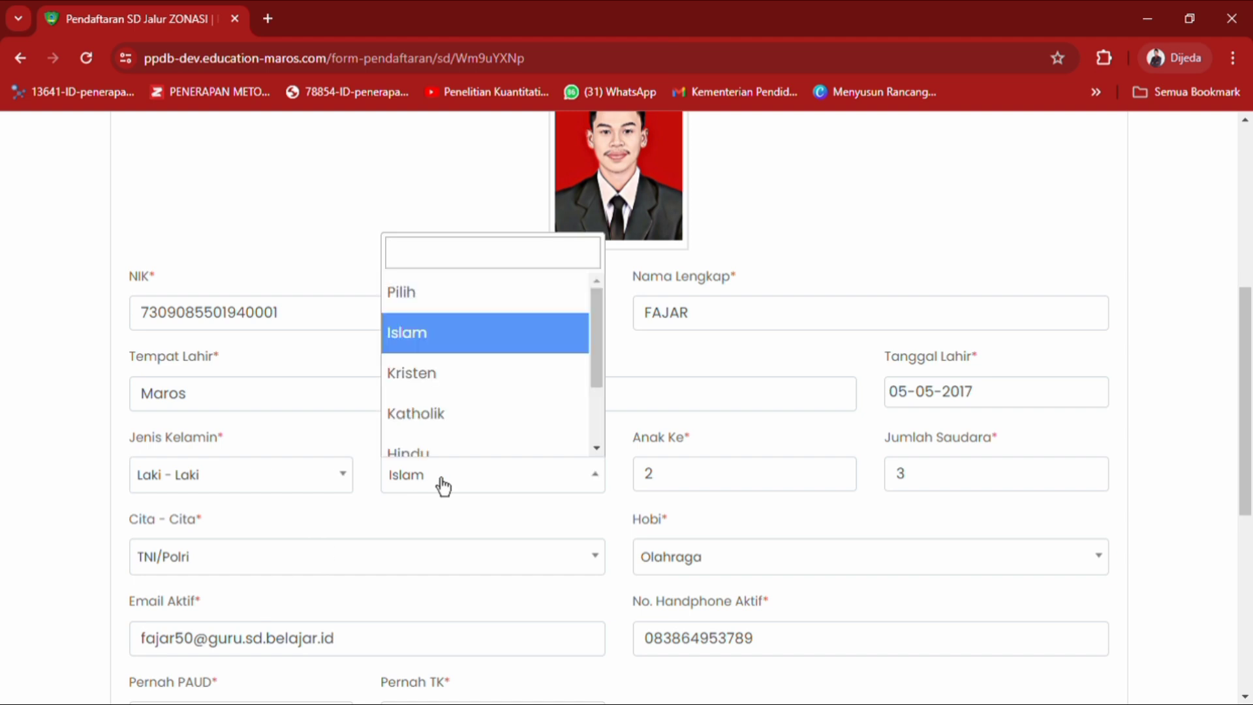
click(459, 353)
click(699, 475)
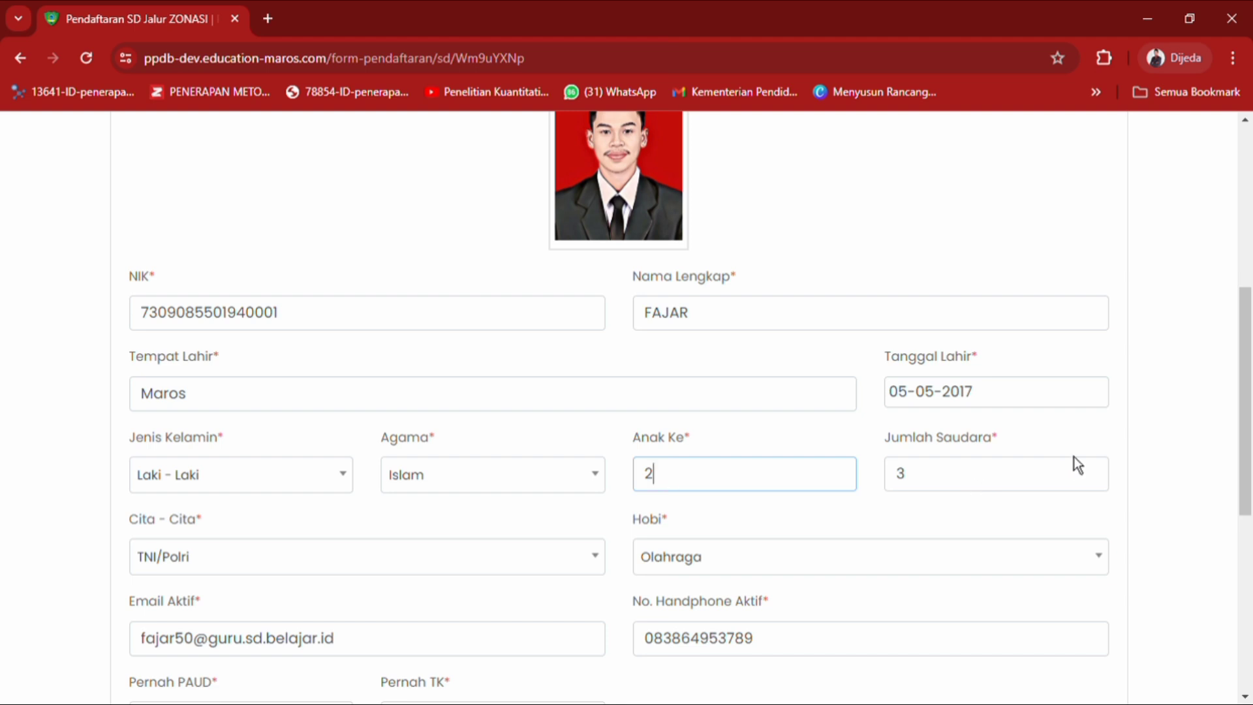
scroll(1246, 401, down, 2)
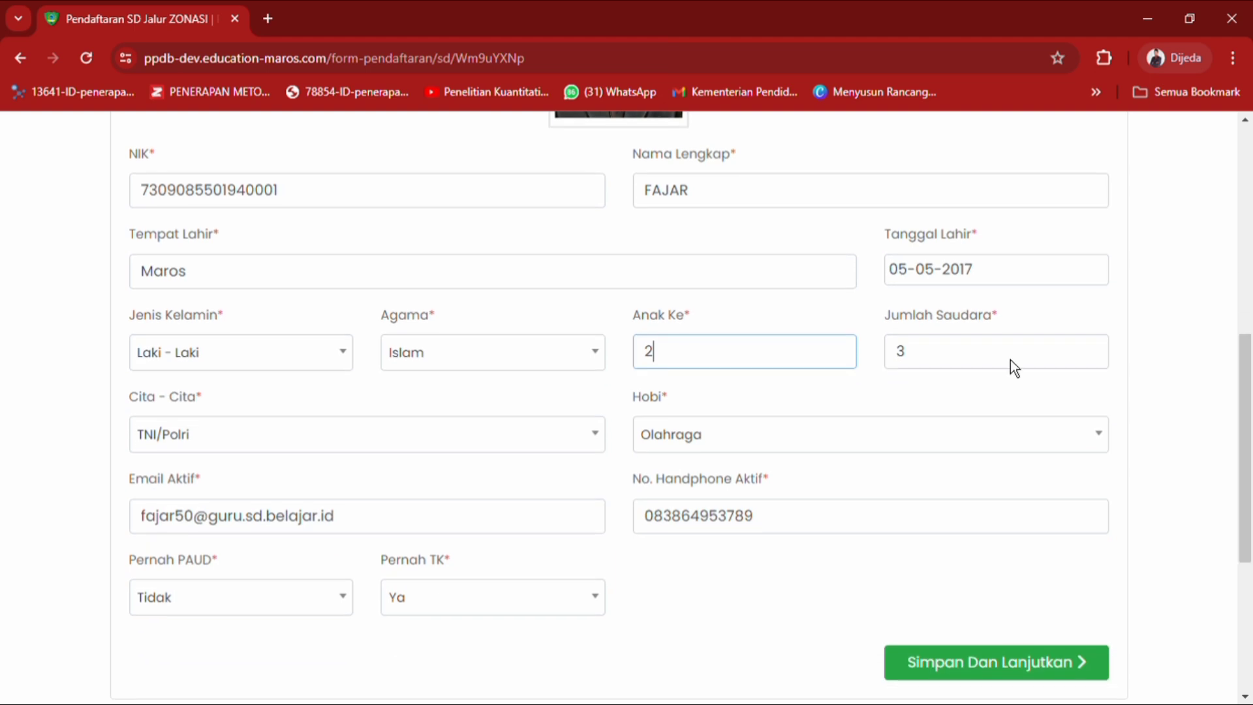
Keep ambition TNI/Polri and hobby Olahraga, and check the email and phone number.
click(973, 350)
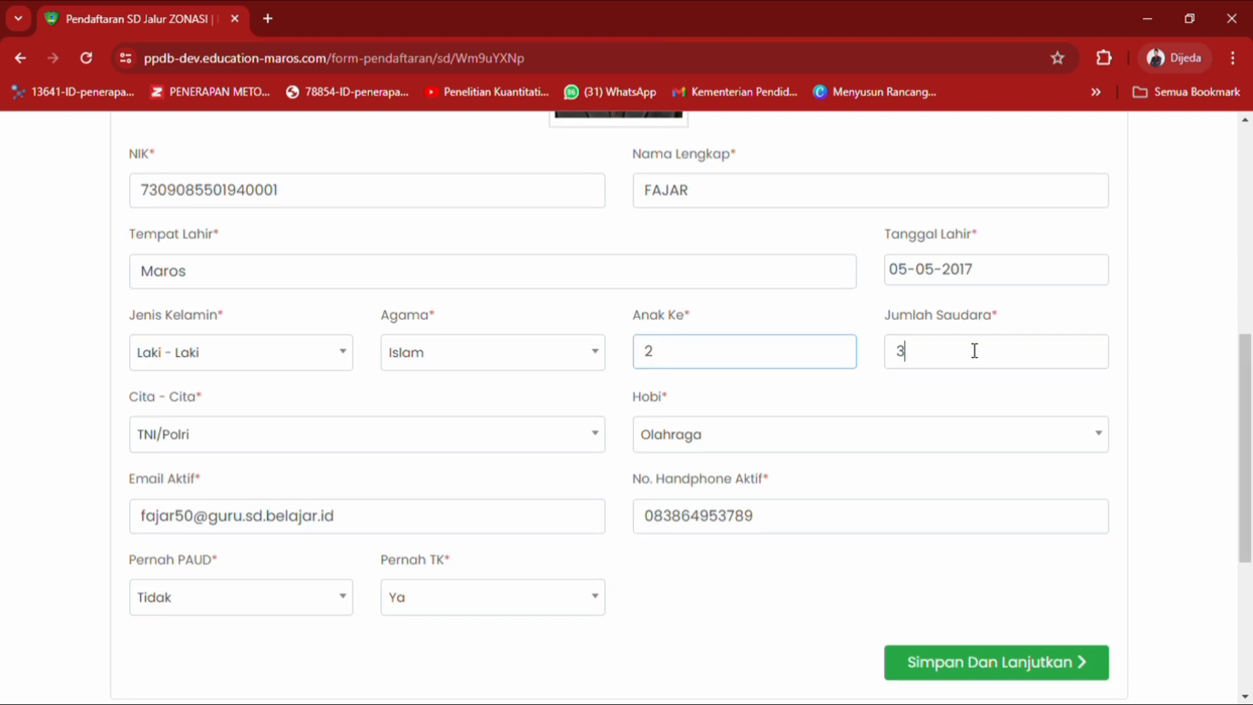
click(340, 449)
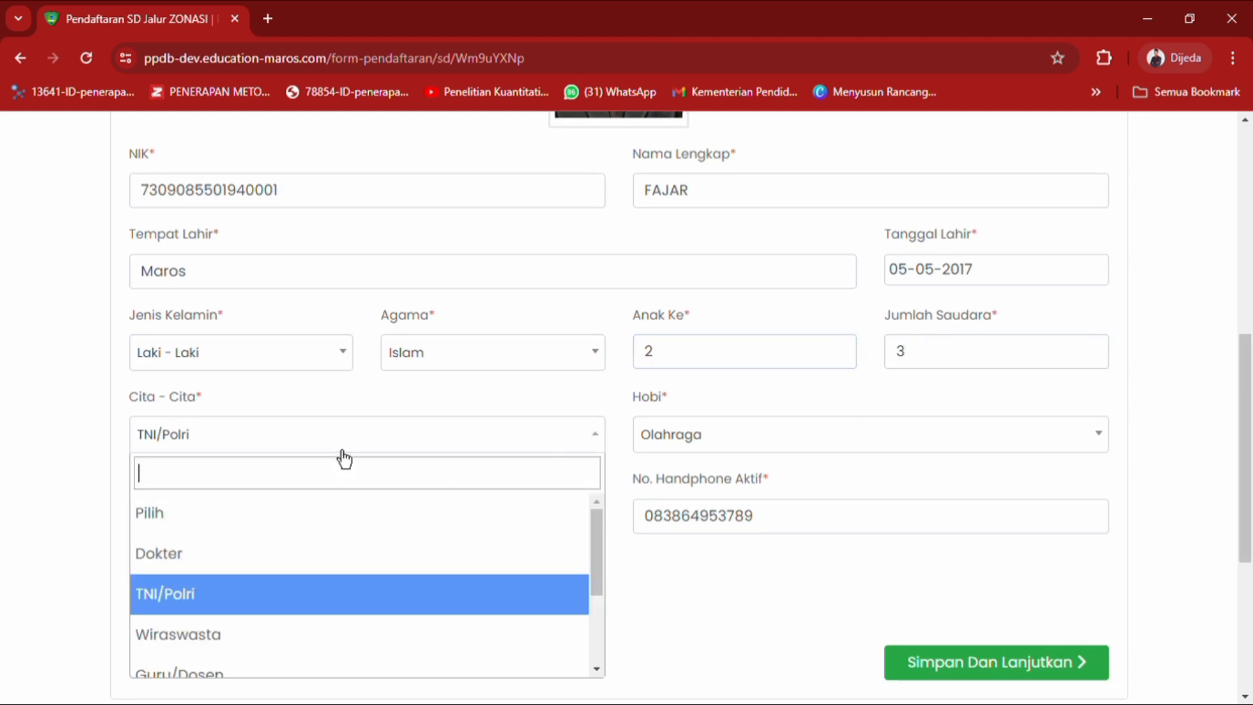
click(287, 597)
click(658, 447)
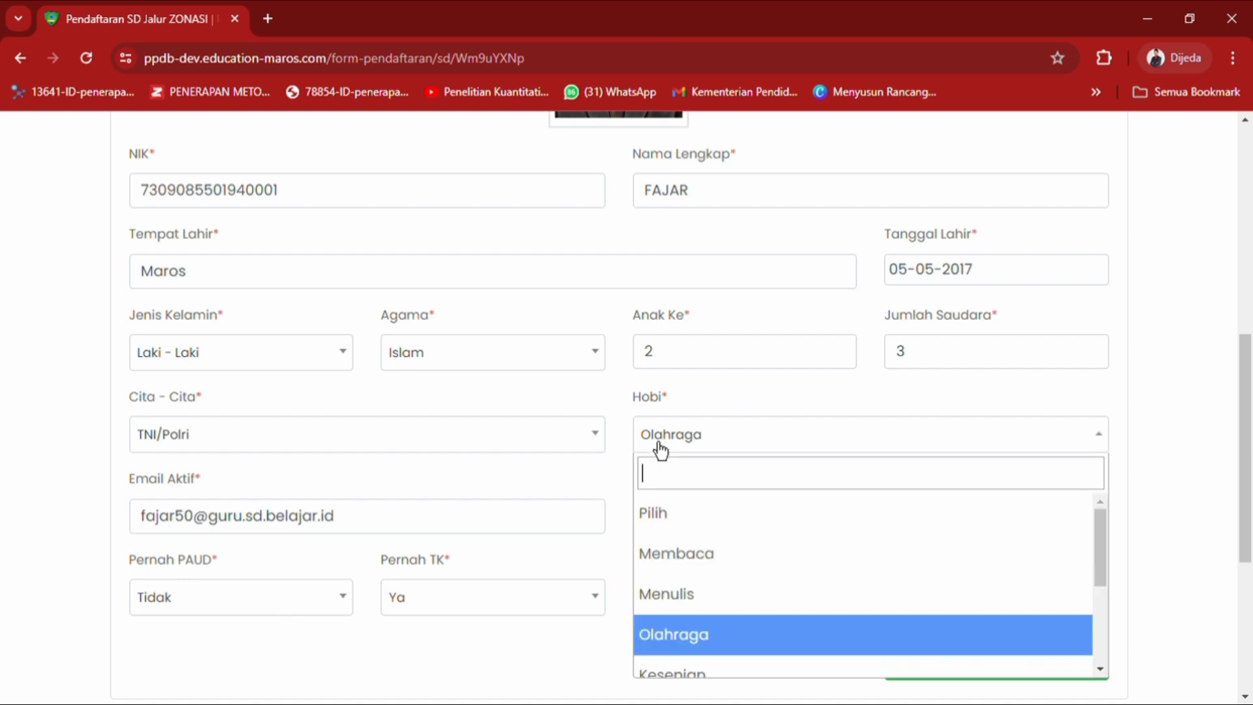
click(693, 643)
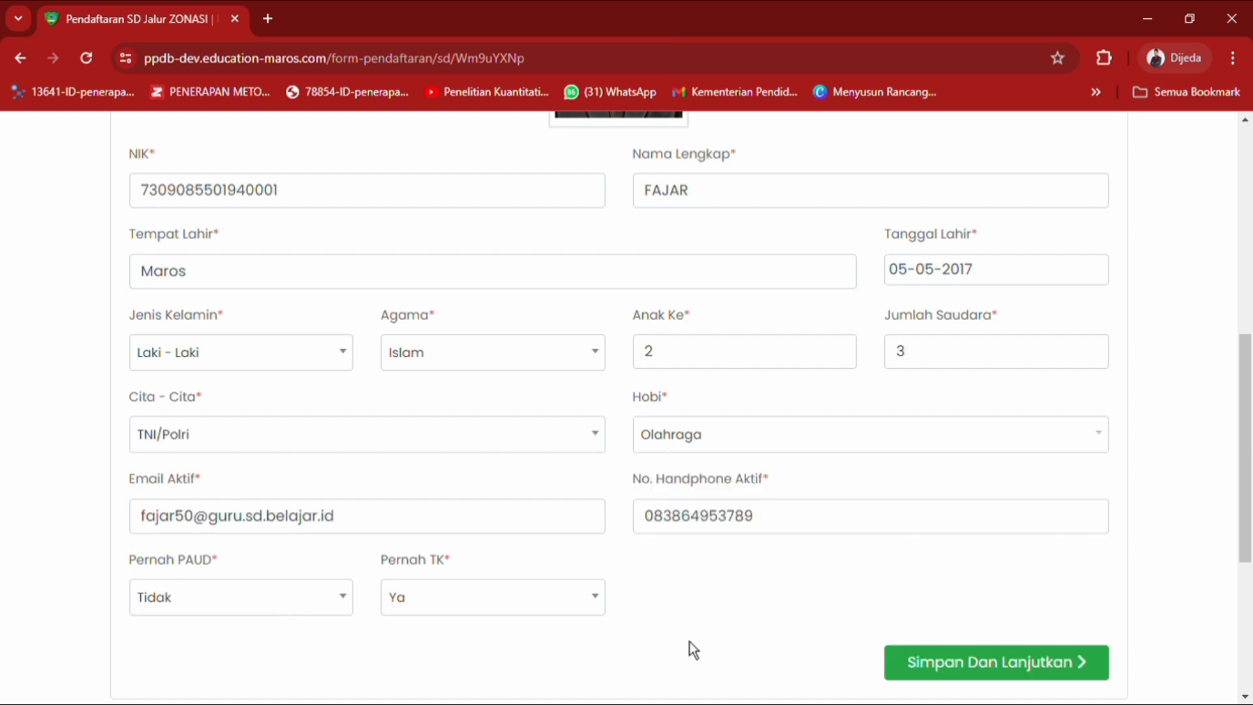
click(373, 530)
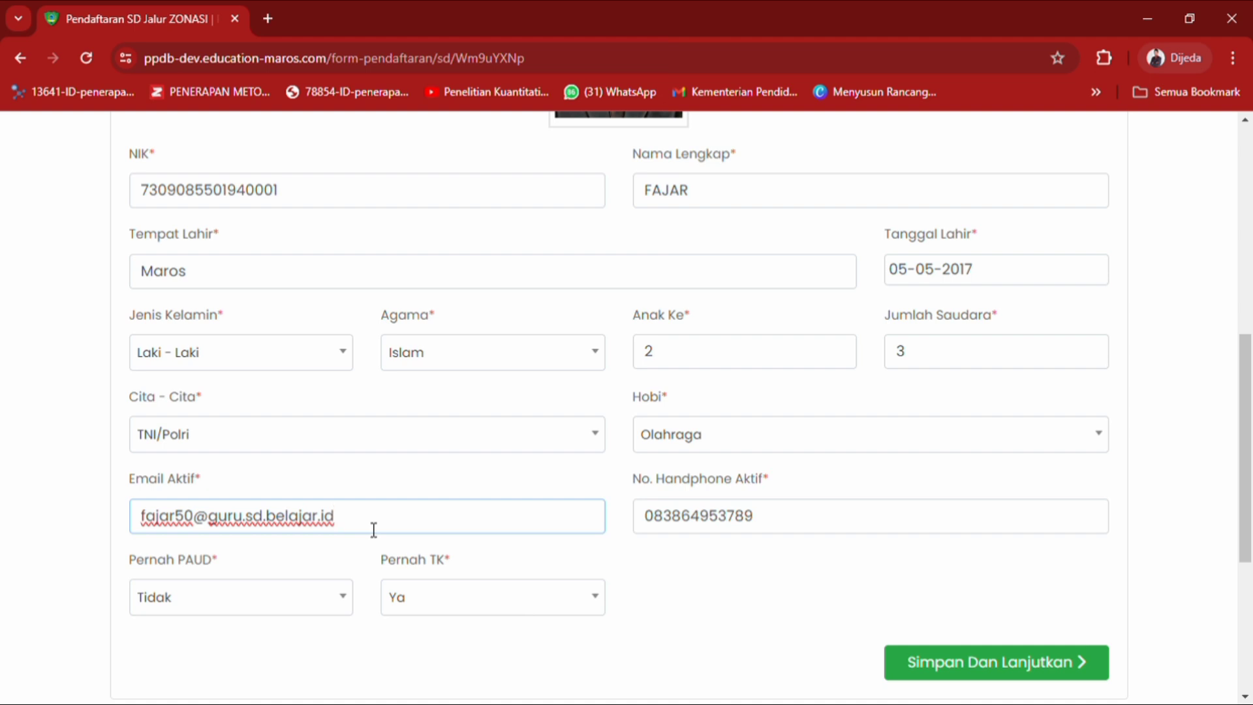
drag(369, 528, 148, 537)
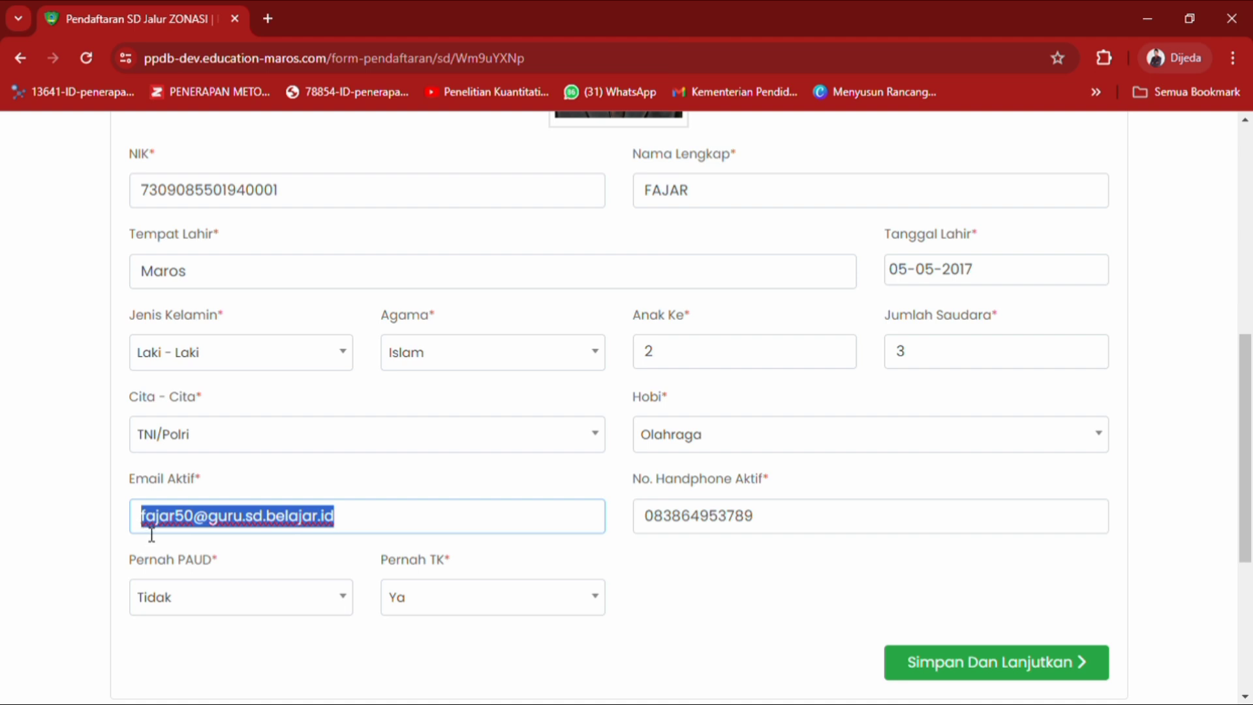
click(410, 514)
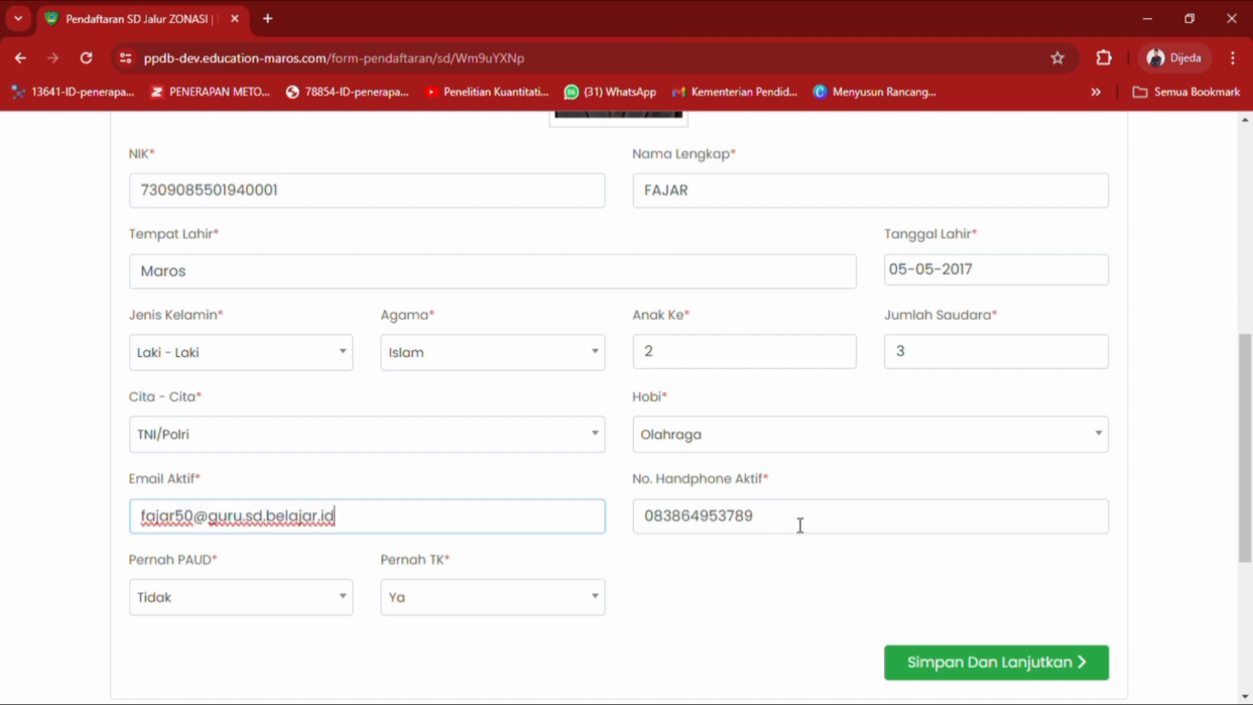
drag(800, 526, 650, 538)
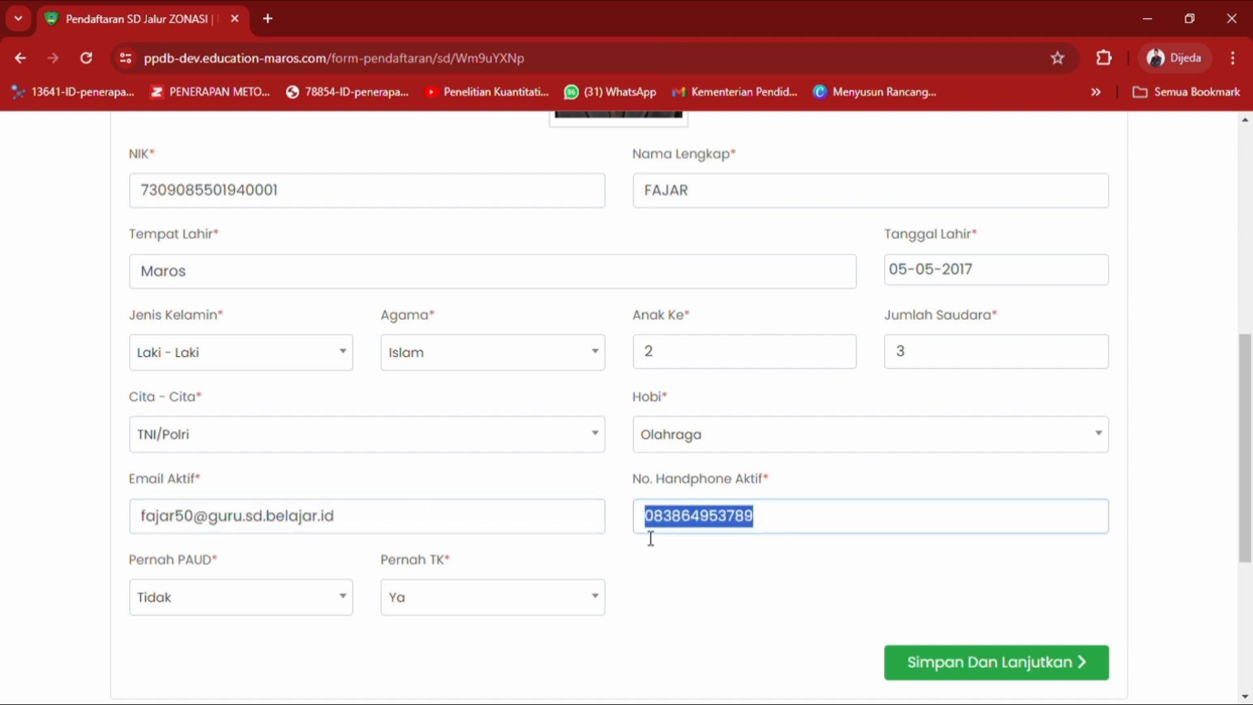
Set Pernah PAUD to Tidak and Pernah TK to Ya.
click(293, 610)
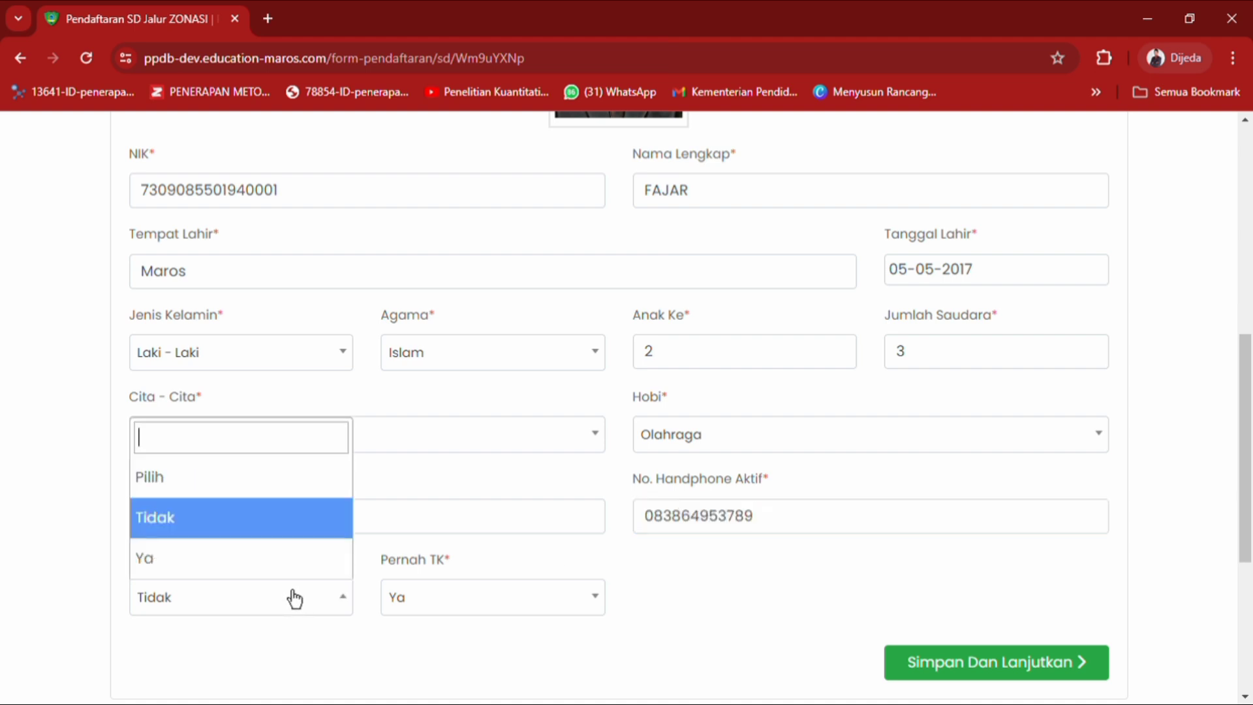
click(288, 526)
click(513, 611)
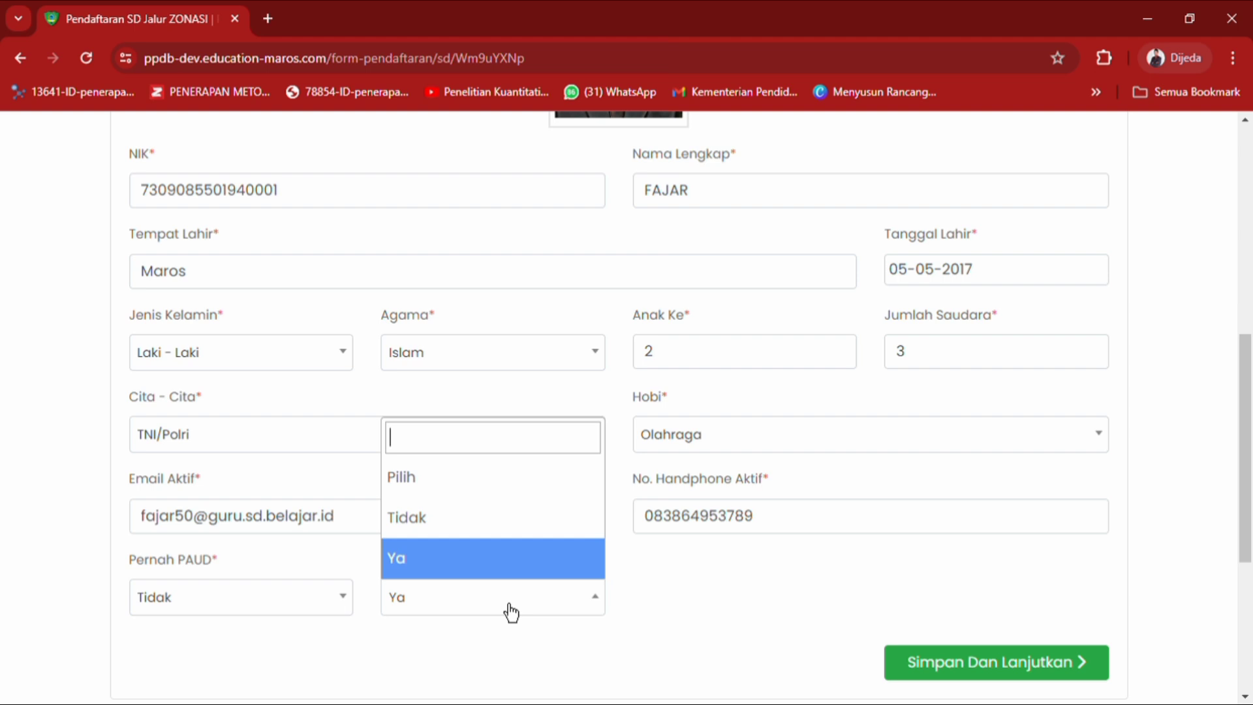
click(496, 578)
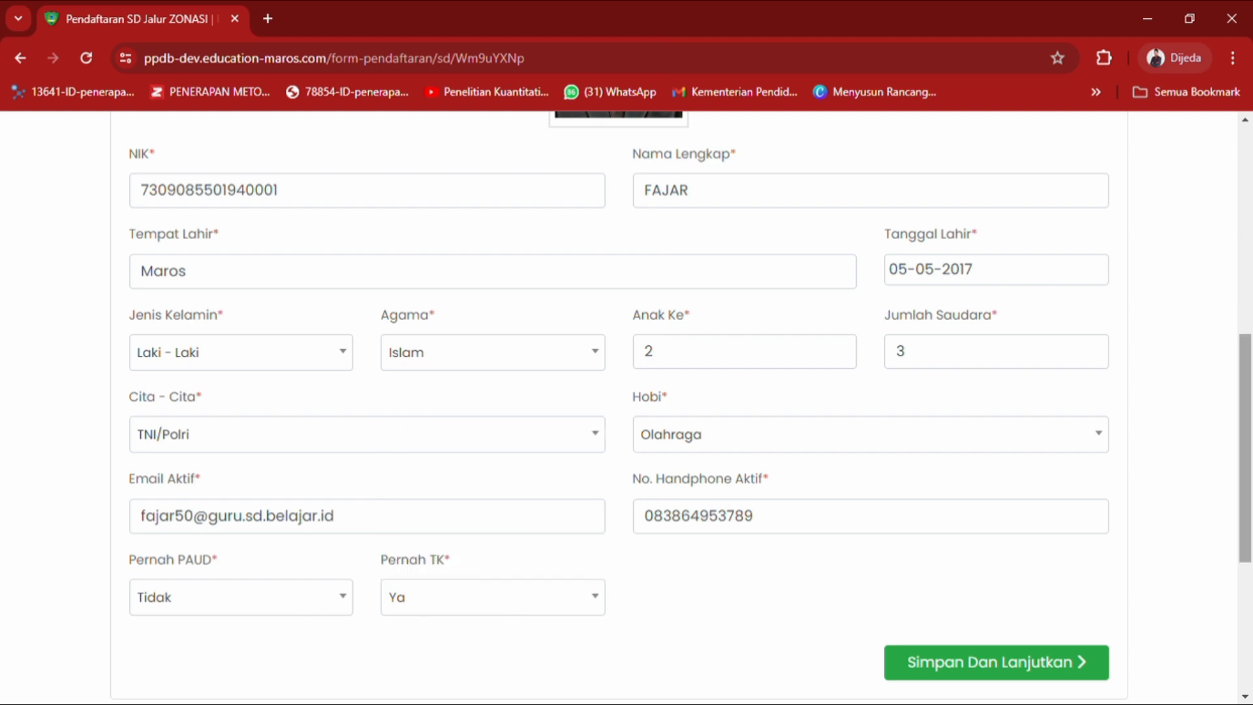
scroll(916, 590, up, 2)
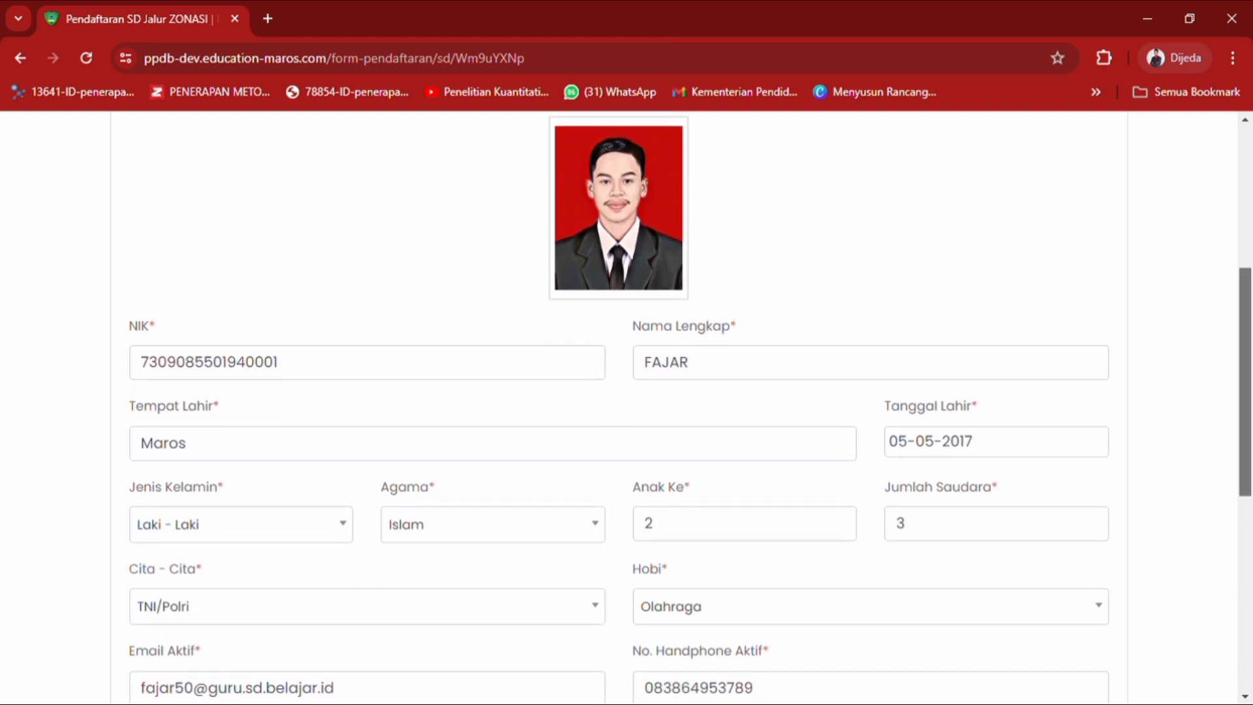
scroll(692, 410, up, 1)
scroll(619, 405, down, 1)
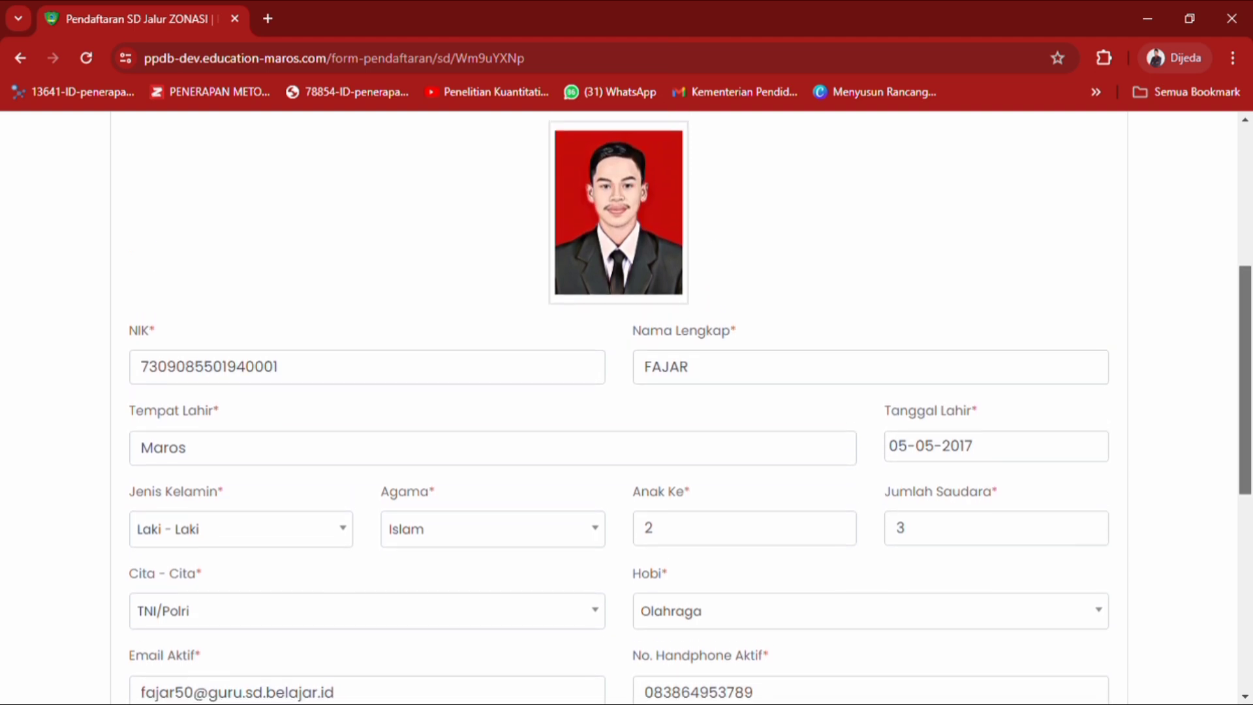
scroll(626, 408, down, 4)
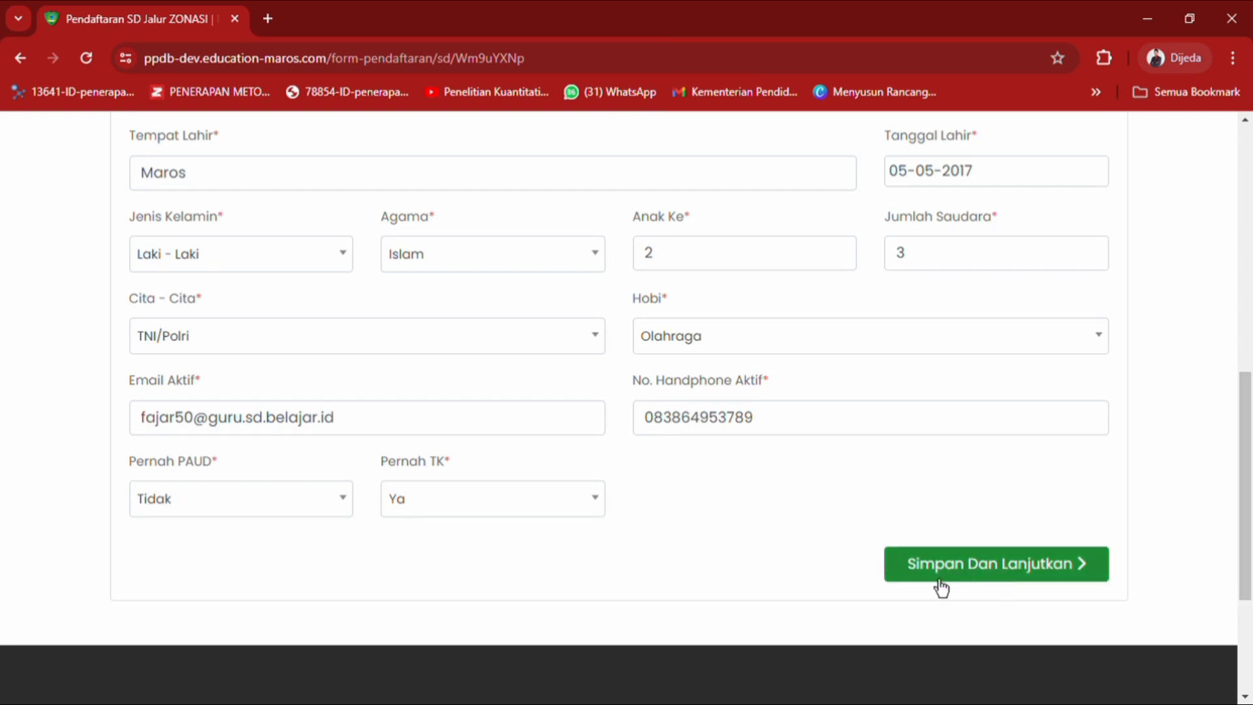
Save the general data and confirm the Success message to reach Domisili.
click(941, 583)
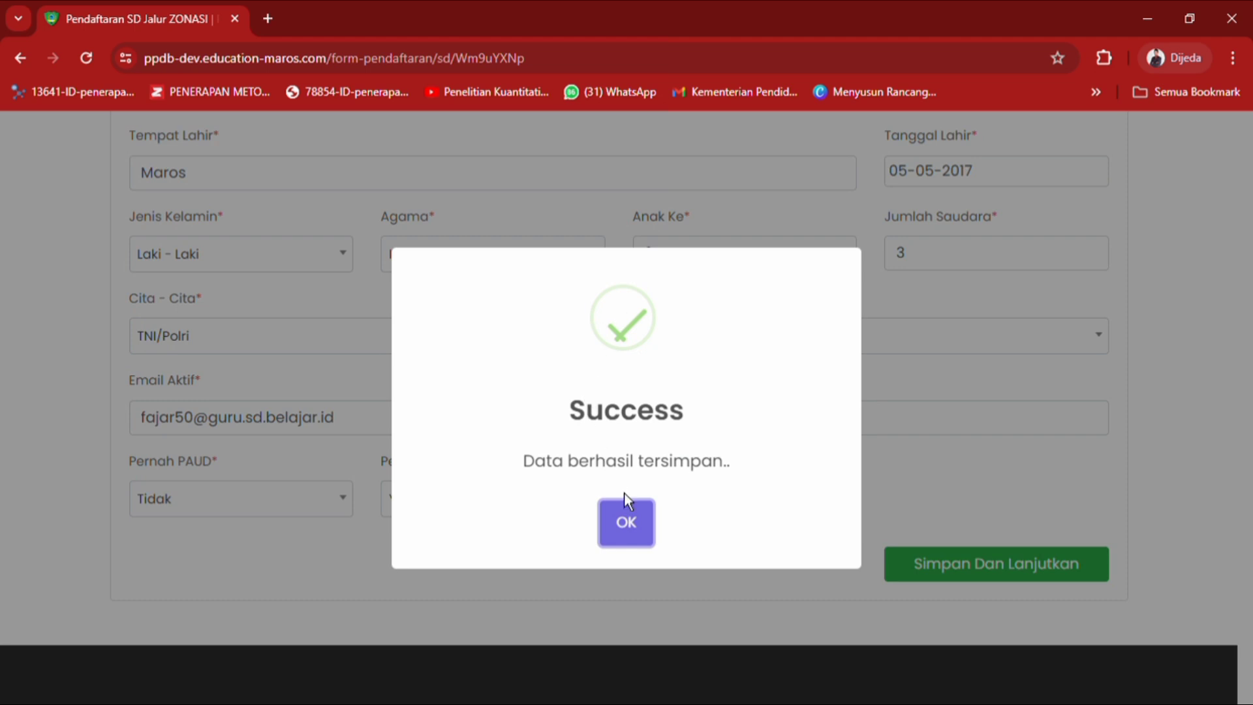
click(641, 542)
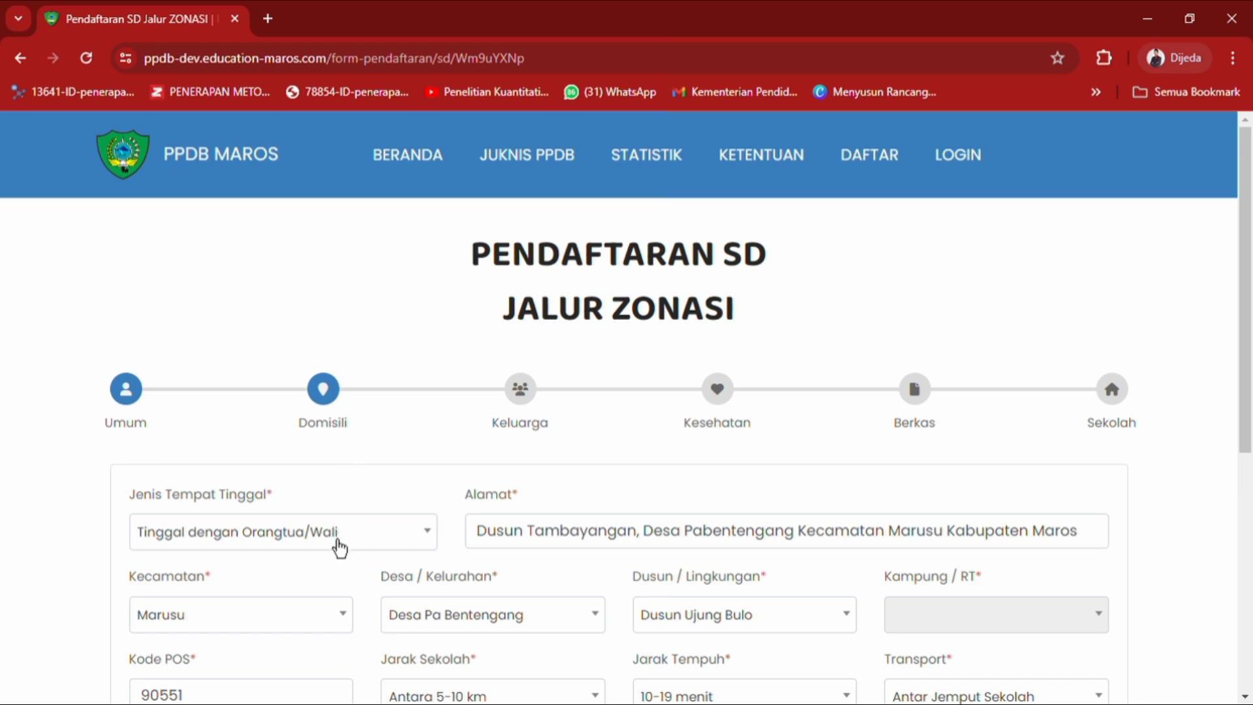
click(339, 545)
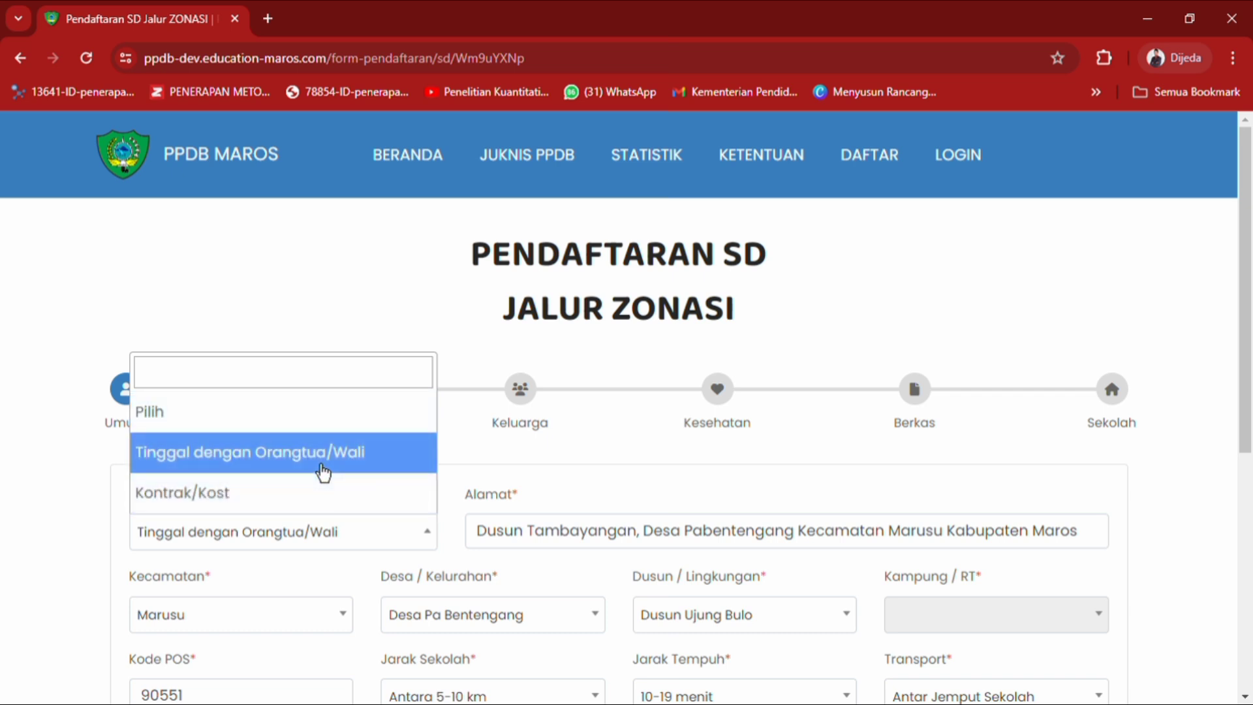
click(323, 471)
click(571, 534)
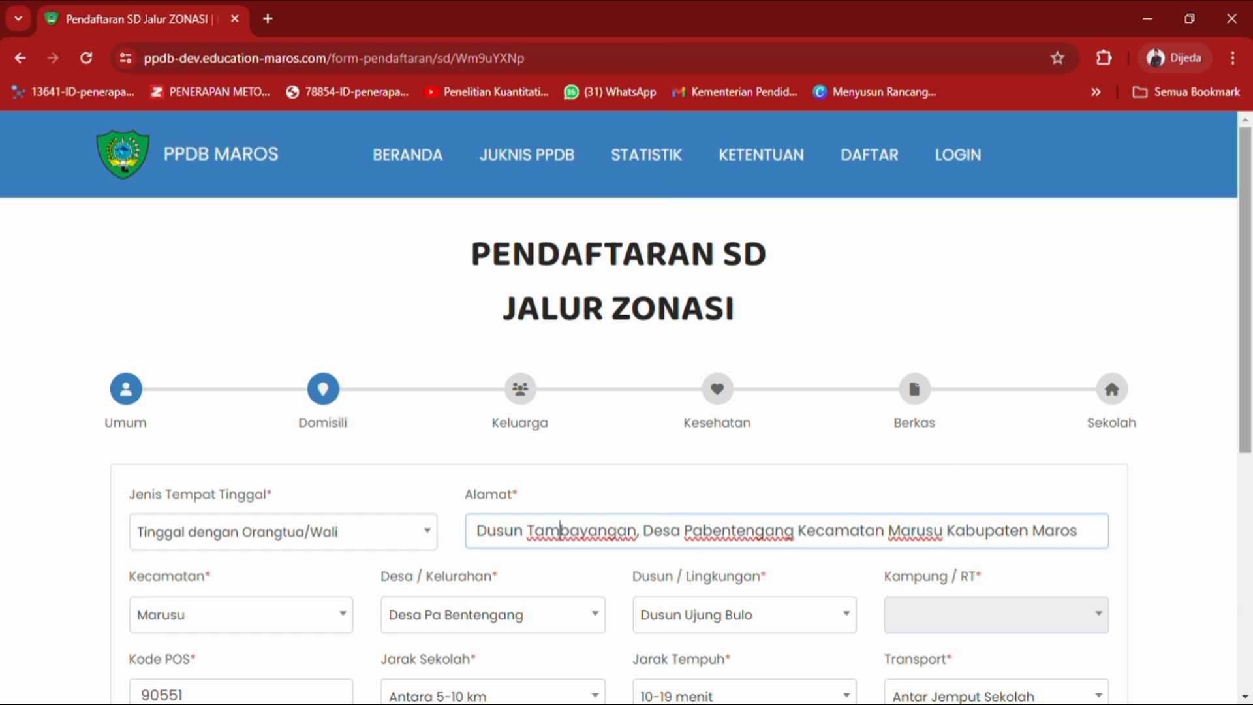
scroll(1245, 294, down, 2)
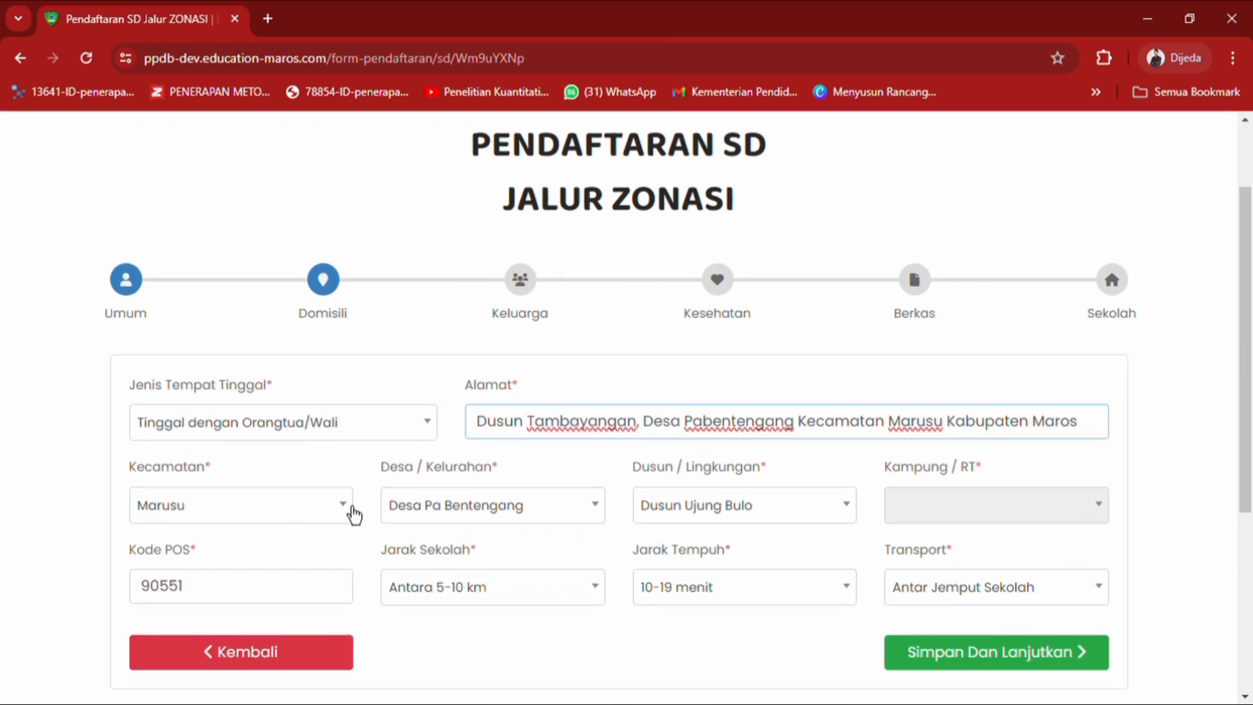
click(354, 514)
drag(349, 413, 359, 420)
click(323, 398)
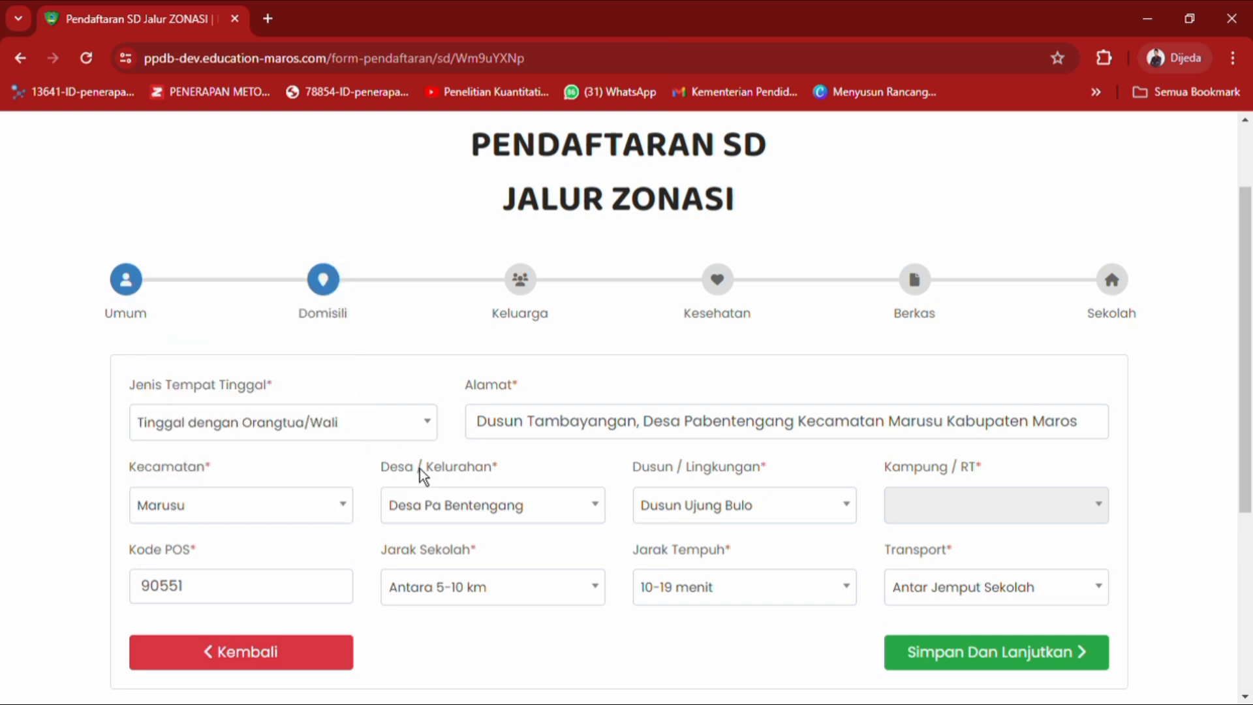
click(460, 509)
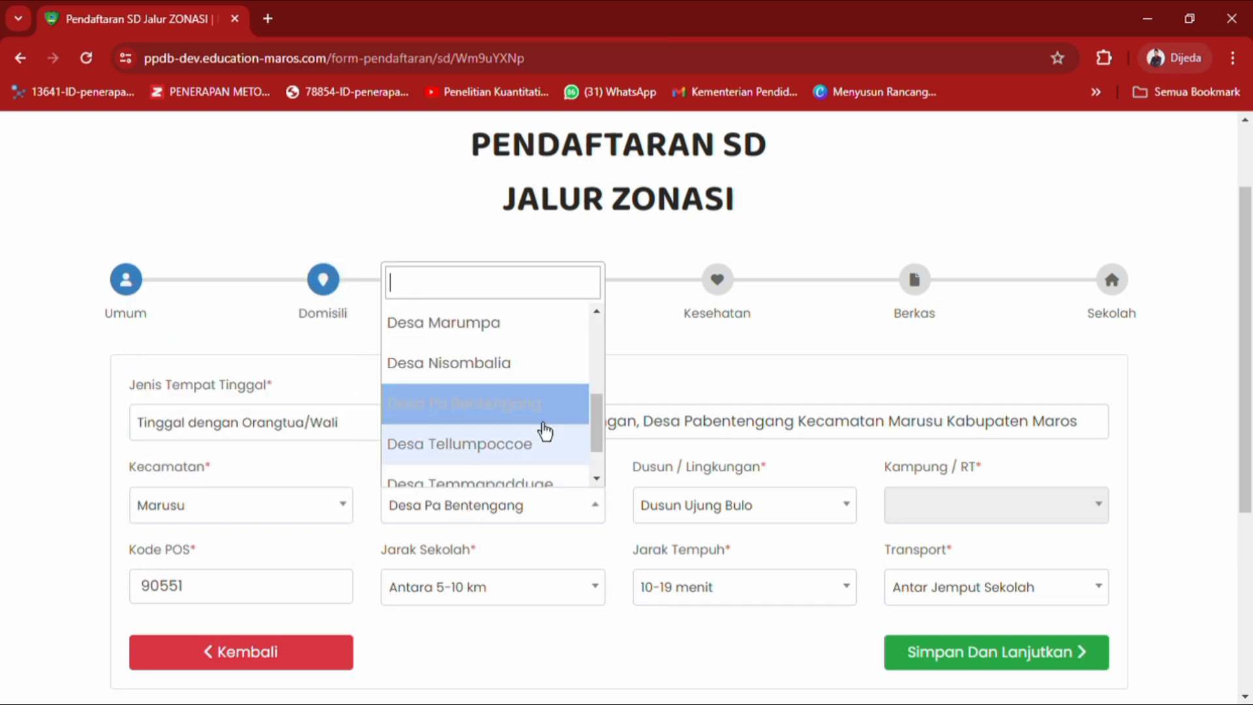
click(557, 420)
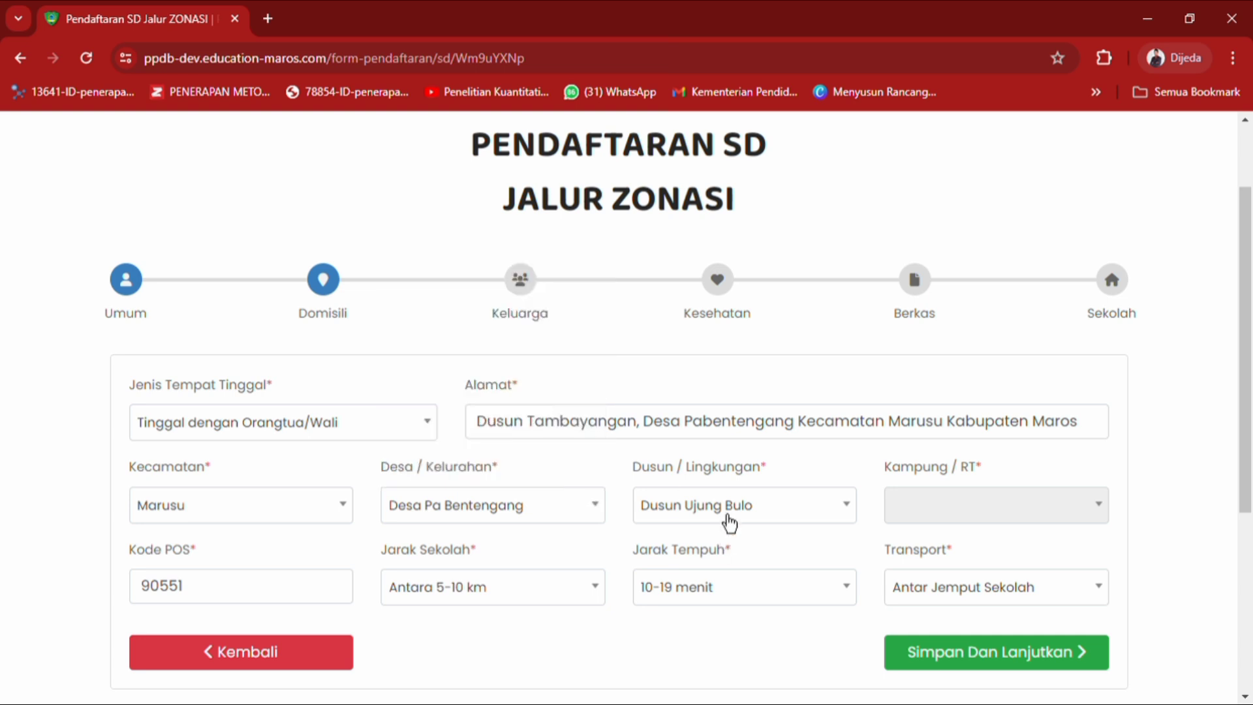
click(848, 519)
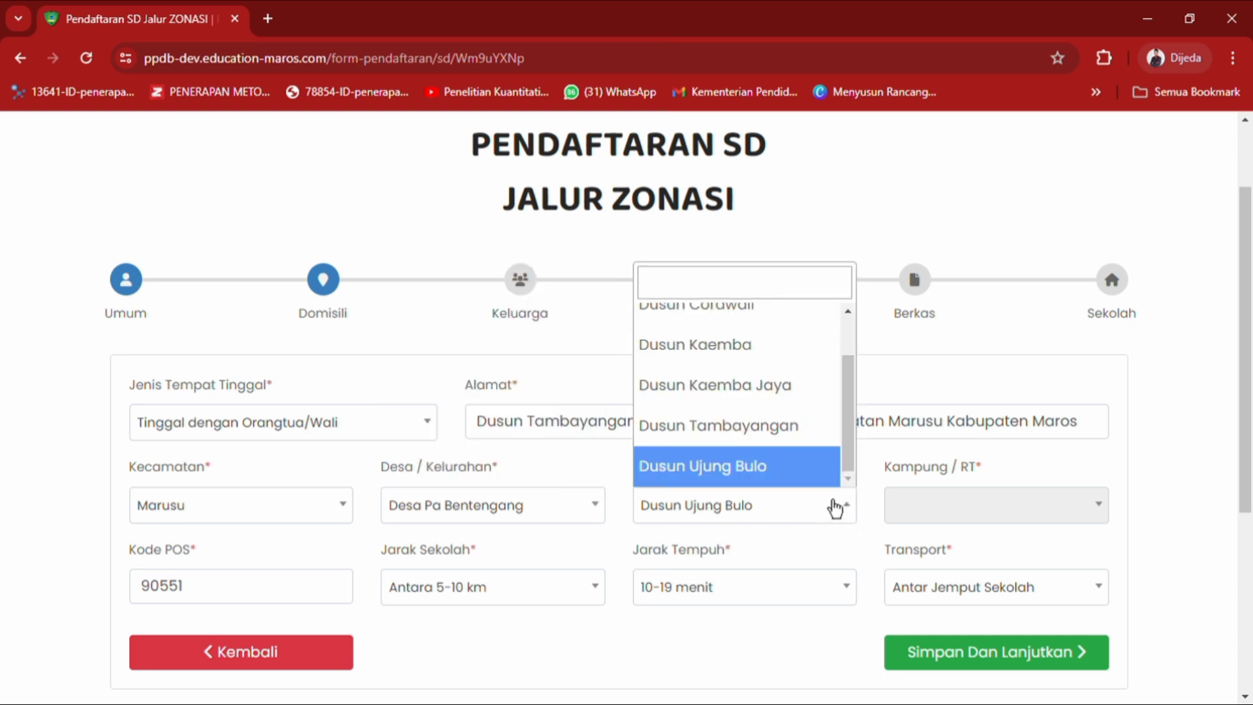
click(816, 502)
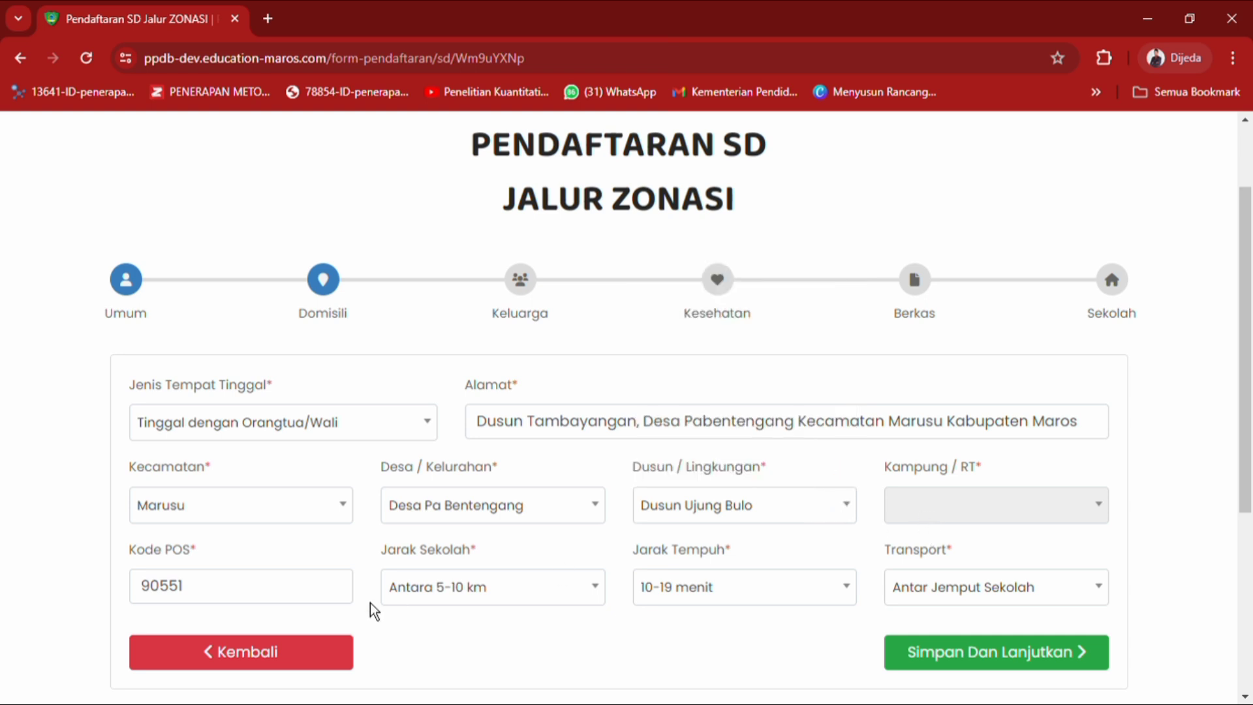
click(323, 595)
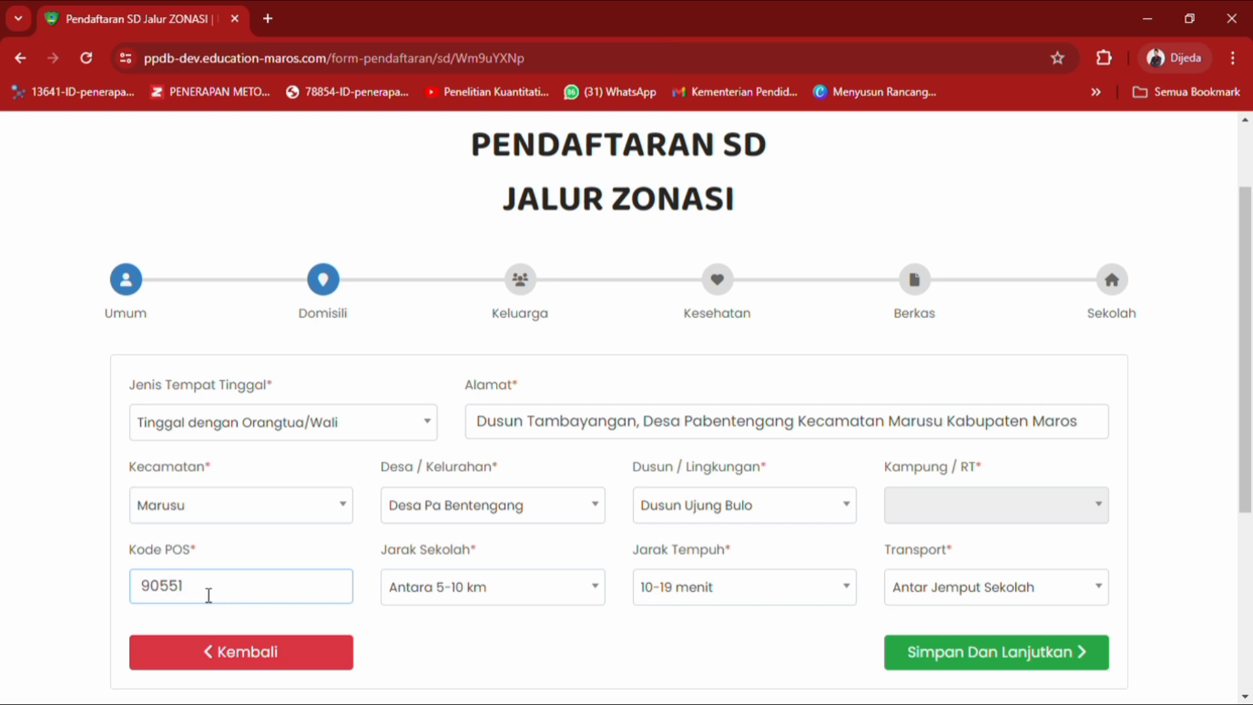
Set school distance 5-10 km, travel time 10-19 menit, transport Antar Jemput Sekolah, and save.
click(507, 598)
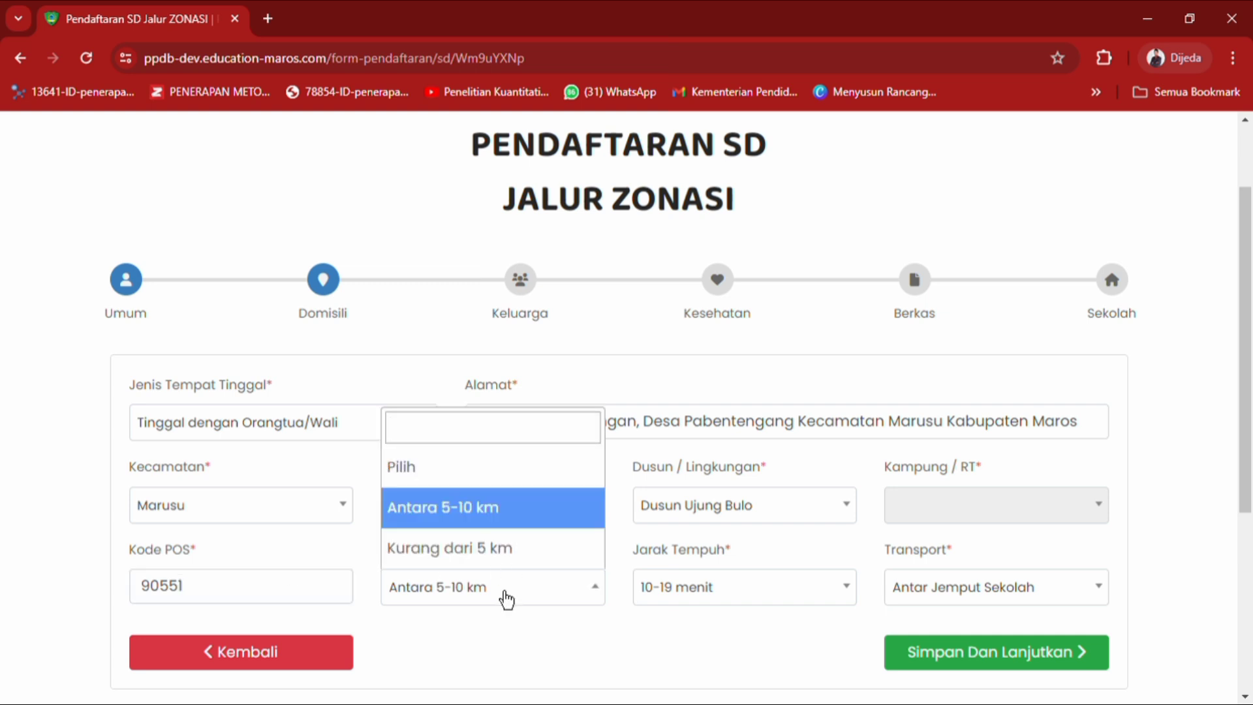
click(488, 523)
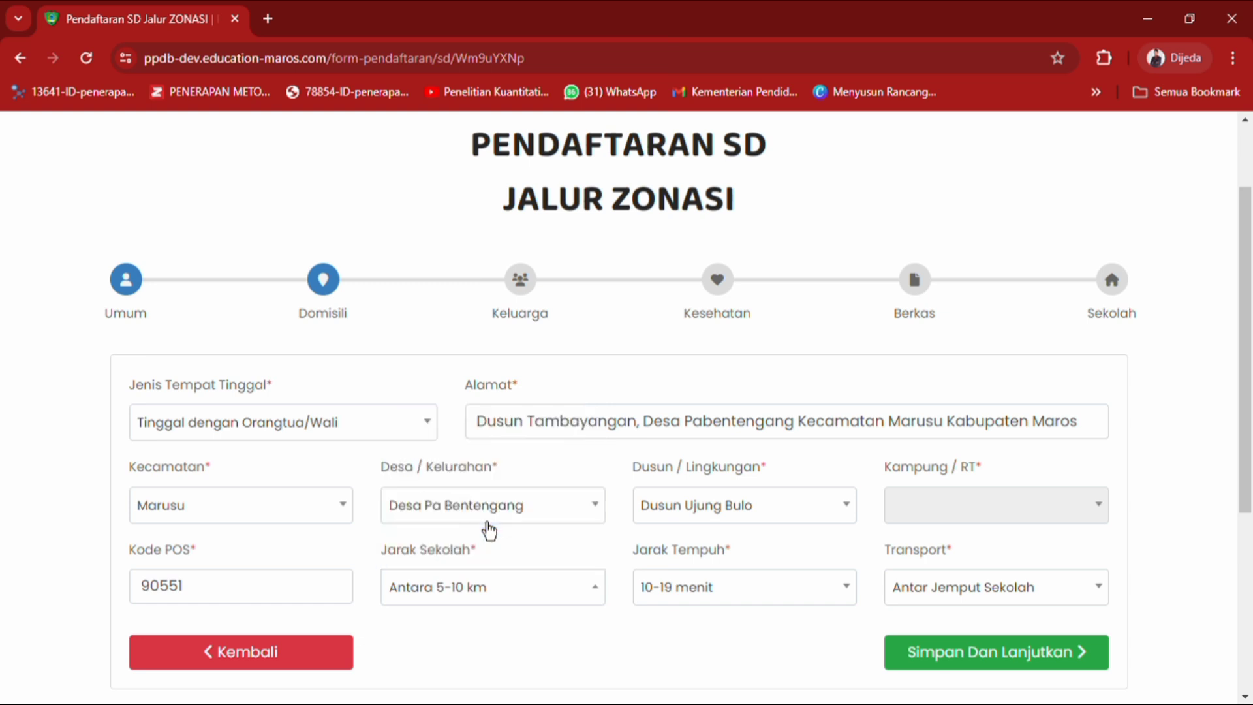
click(825, 602)
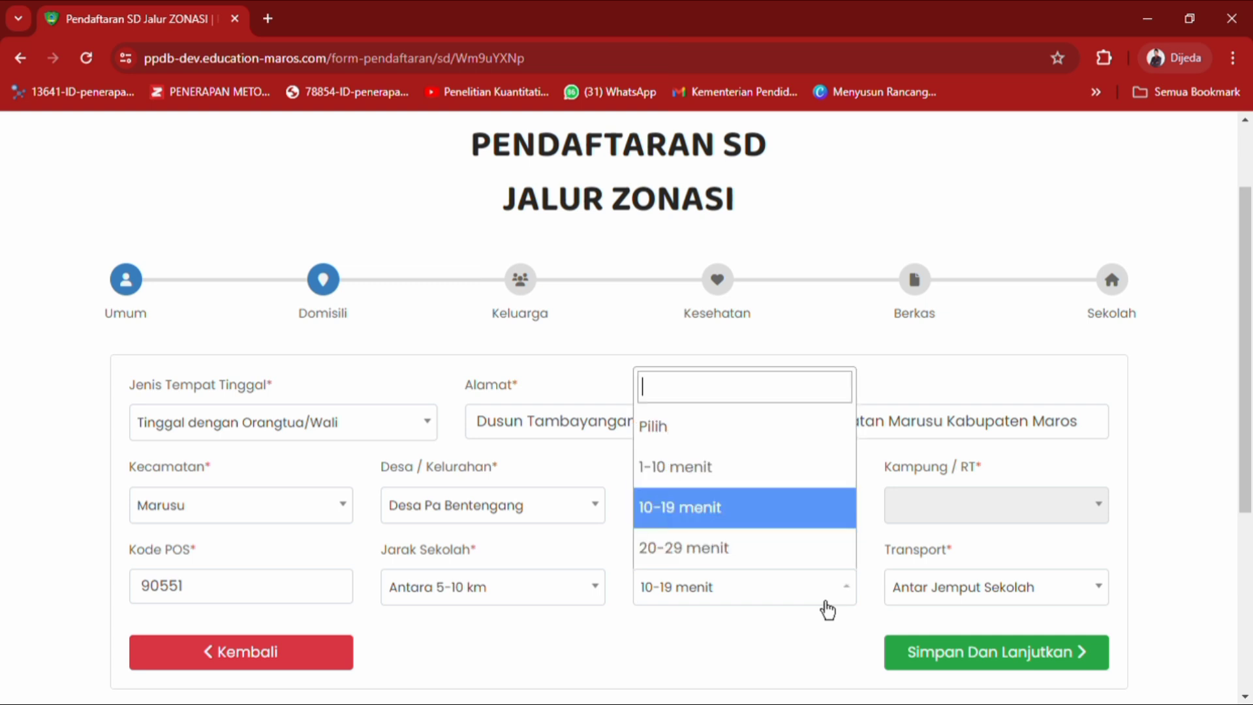
click(764, 521)
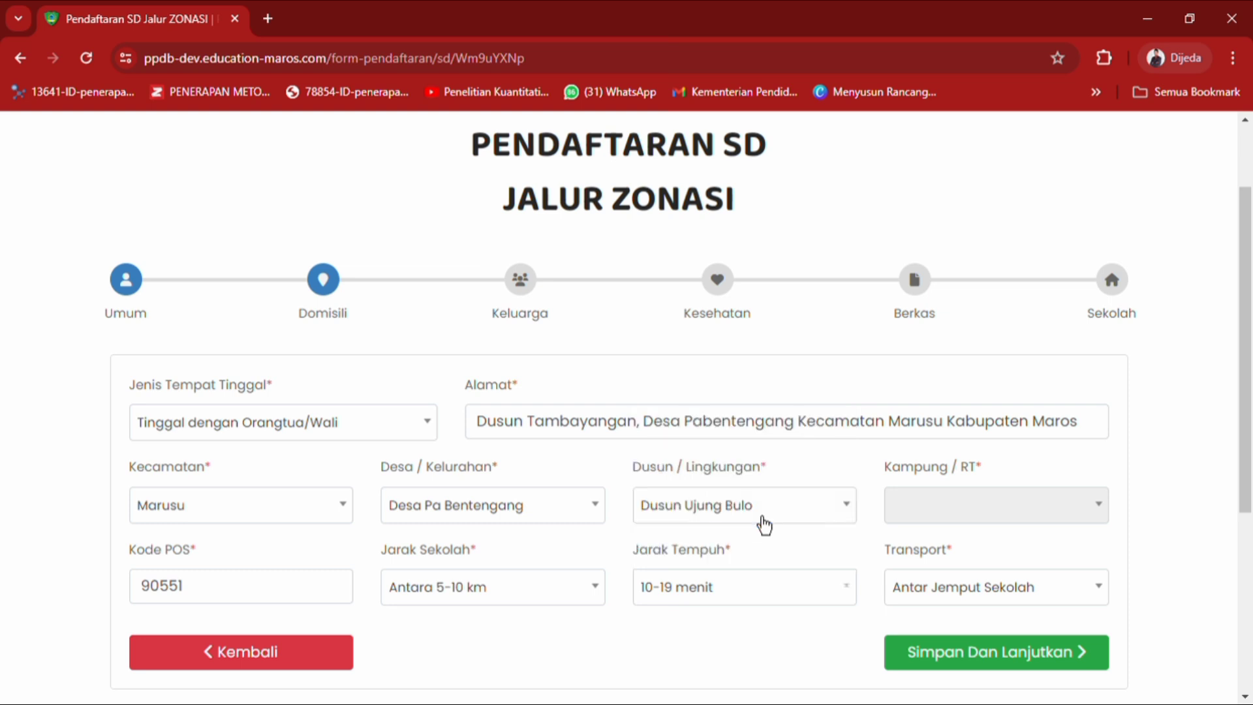
click(928, 598)
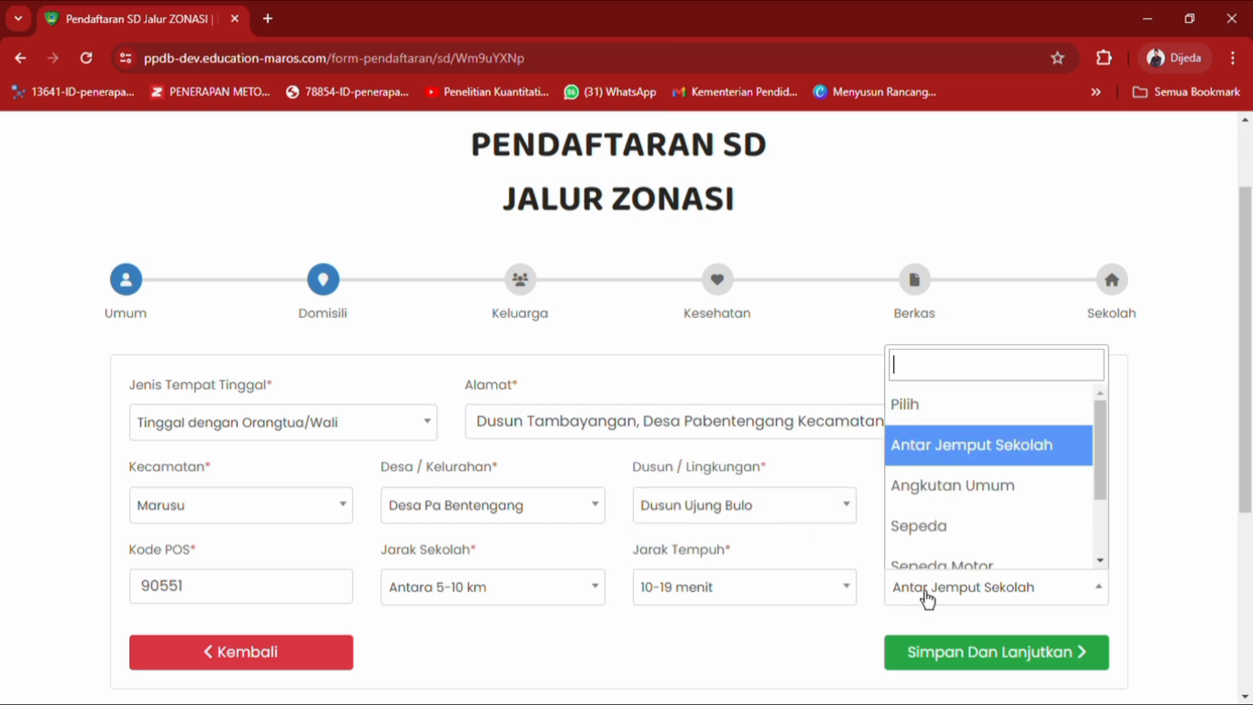
click(1047, 457)
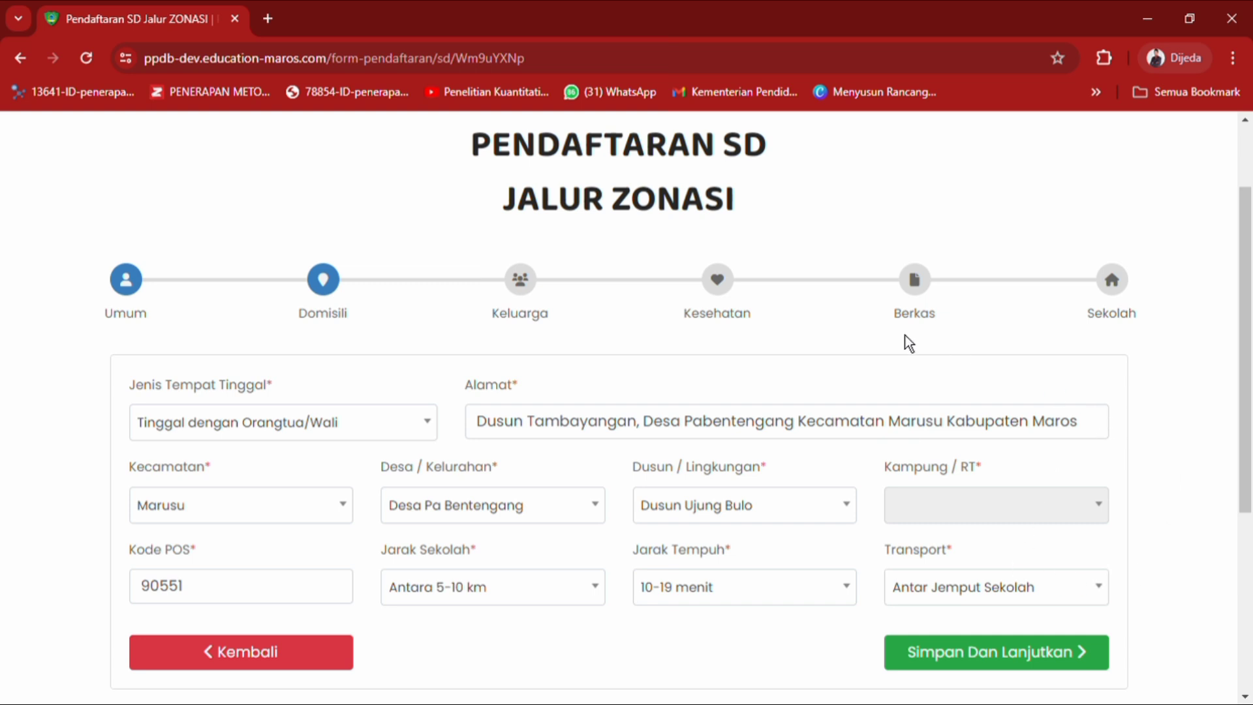
click(1030, 666)
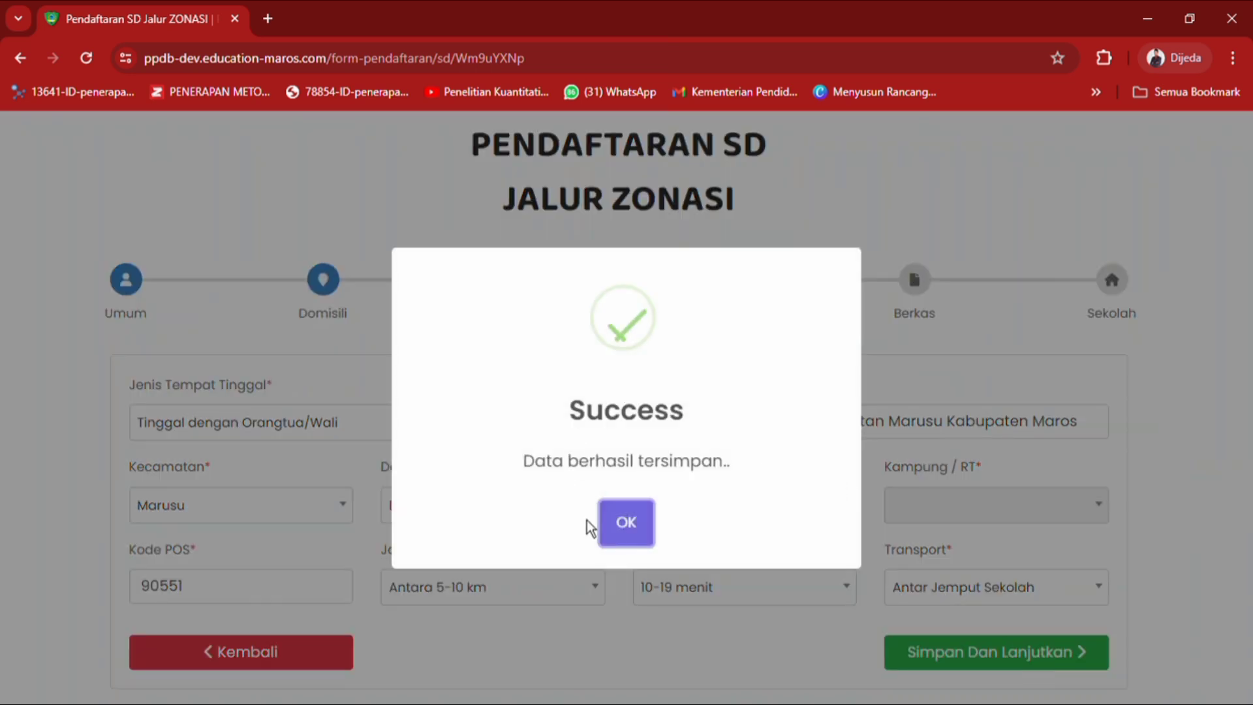
Confirm the save and begin entering the No. KK on the Keluarga step.
click(627, 532)
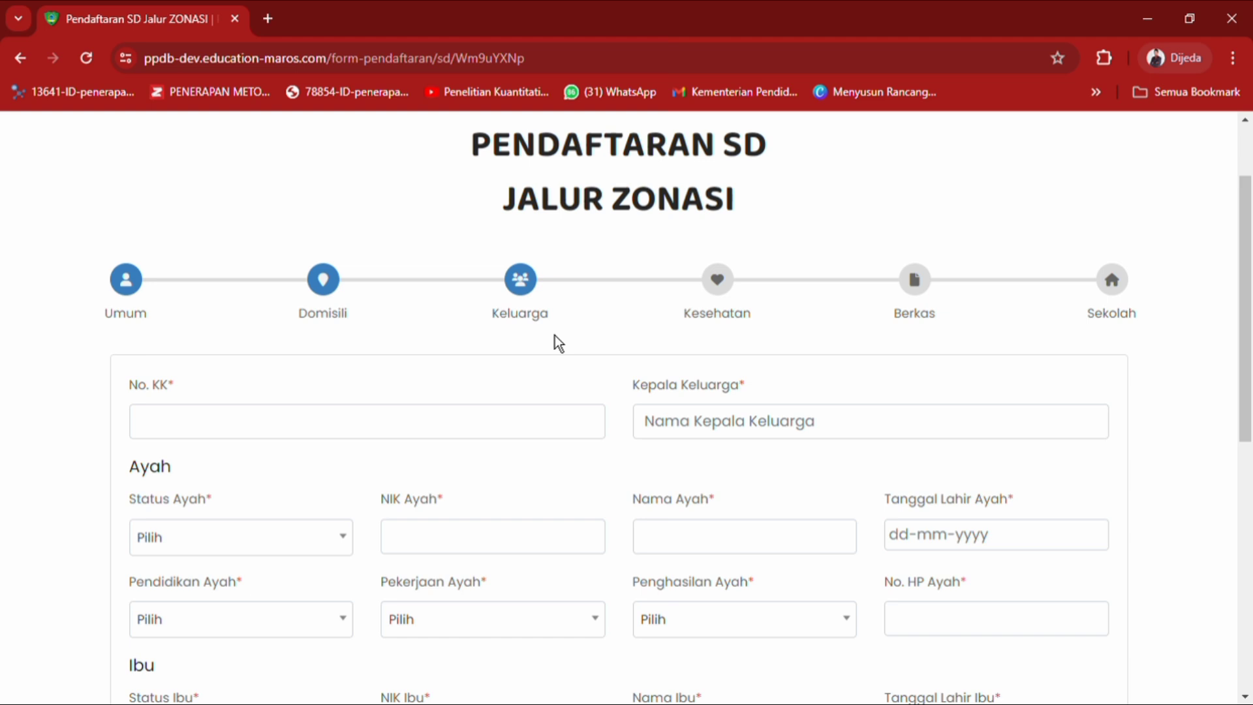
click(540, 436)
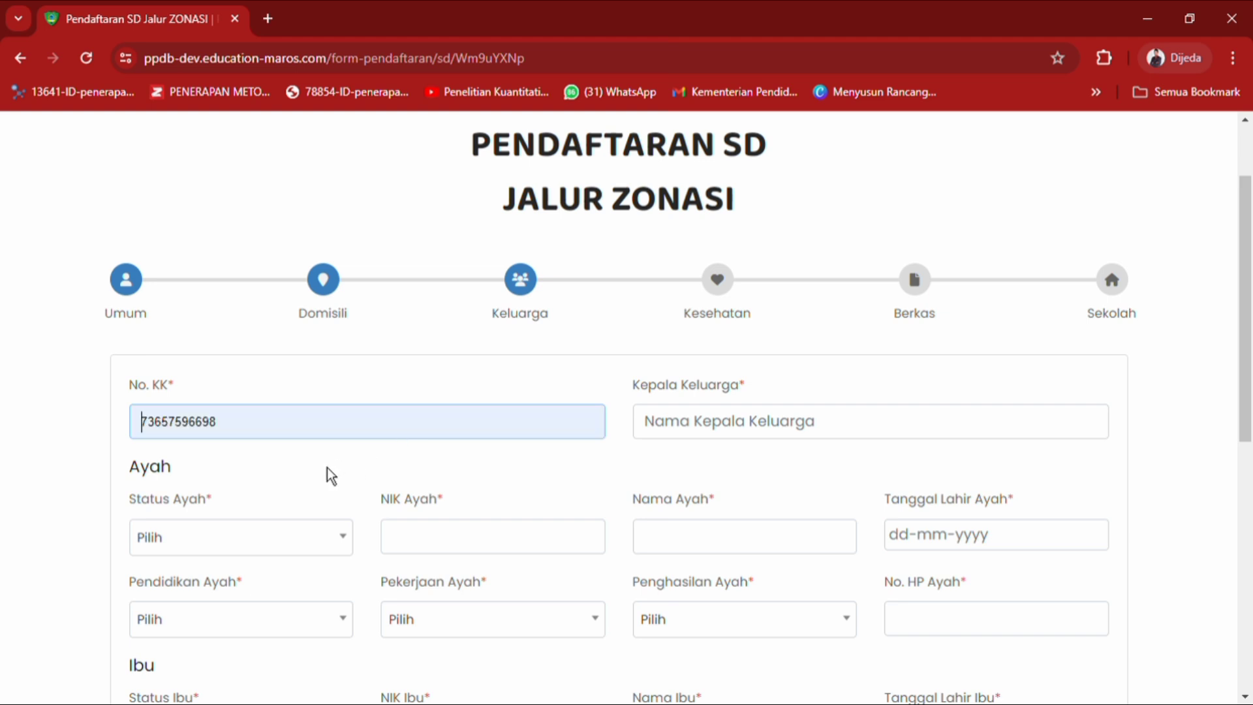
Autofill No. KK and Kepala Keluarga, set Status Ayah to Masih Hidup, and autofill the father's NIK and name.
click(276, 488)
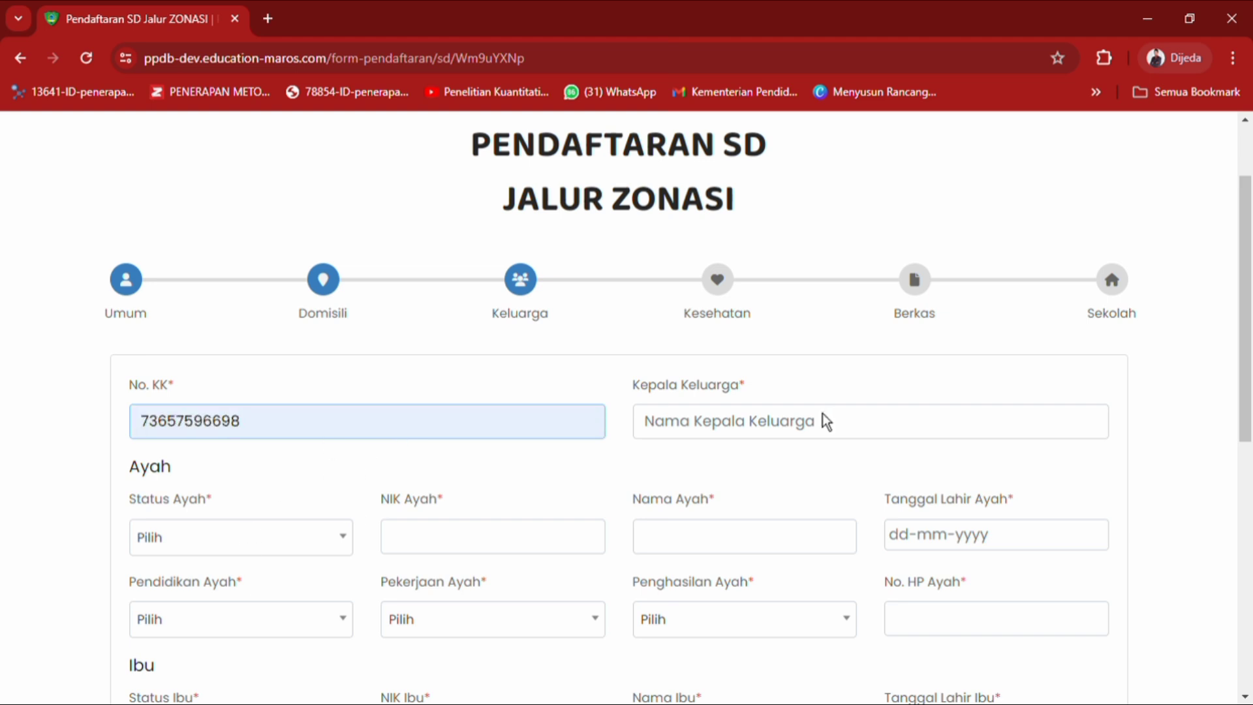
click(809, 433)
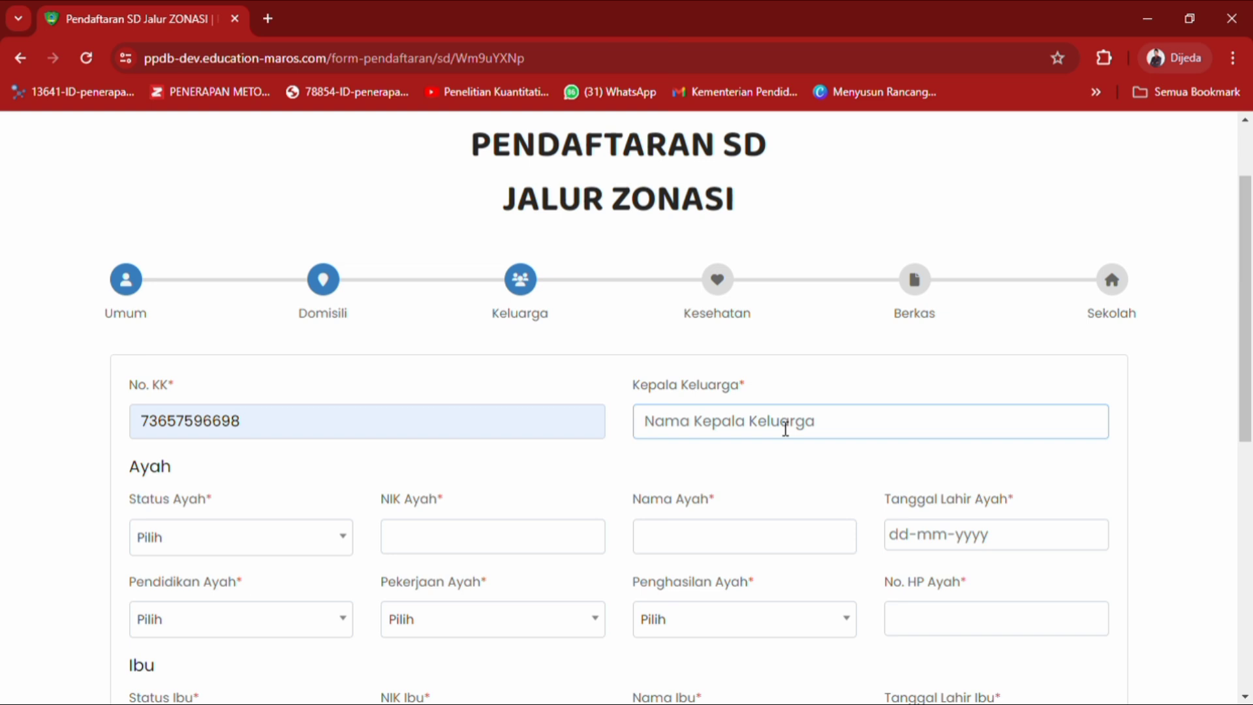
click(771, 475)
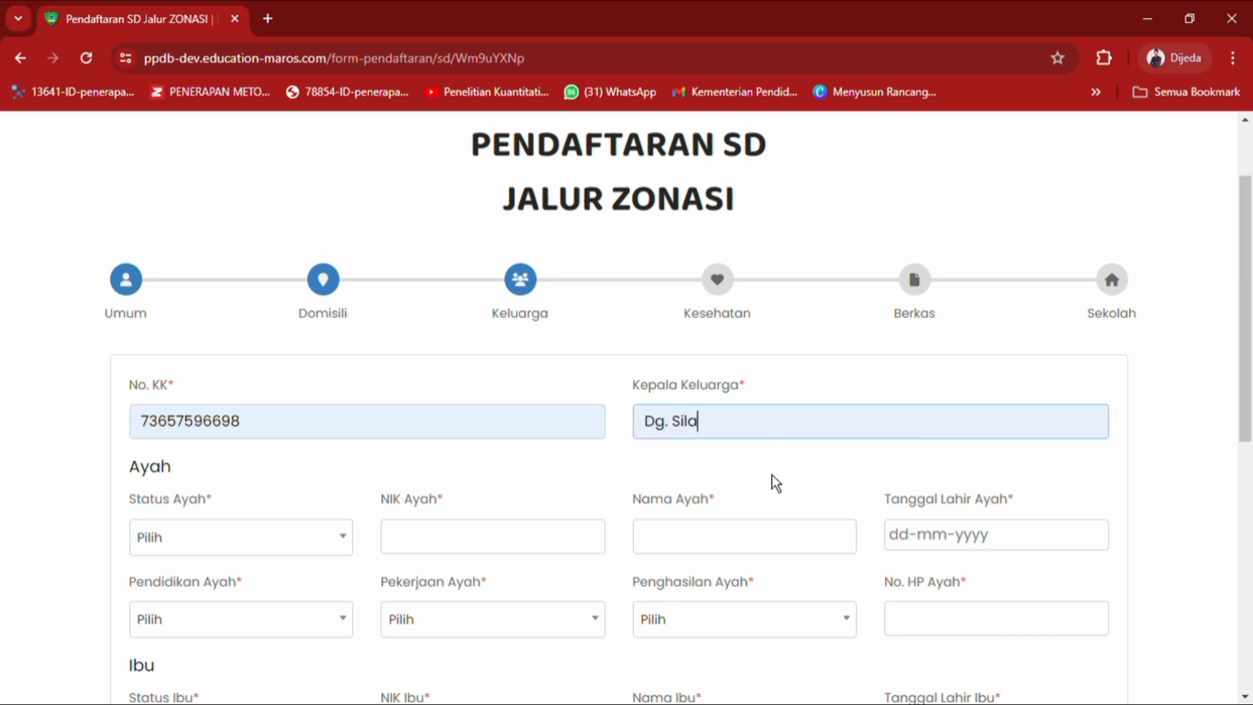
click(271, 557)
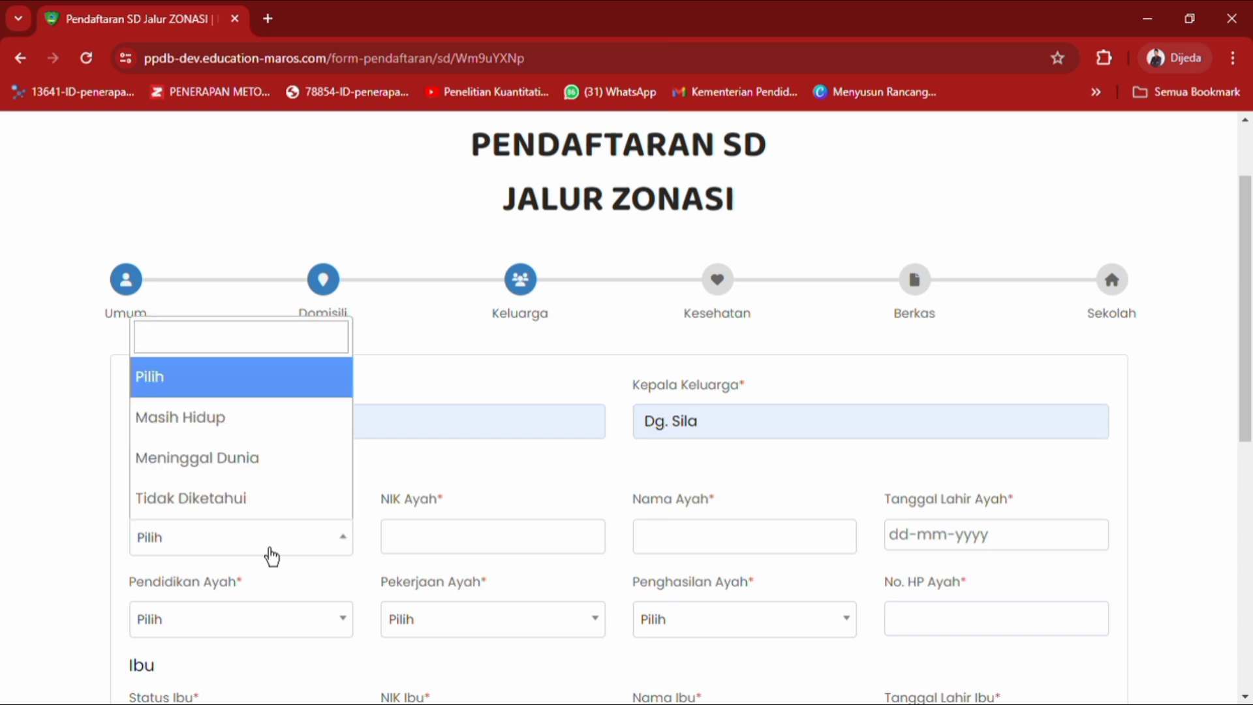
click(271, 424)
click(438, 549)
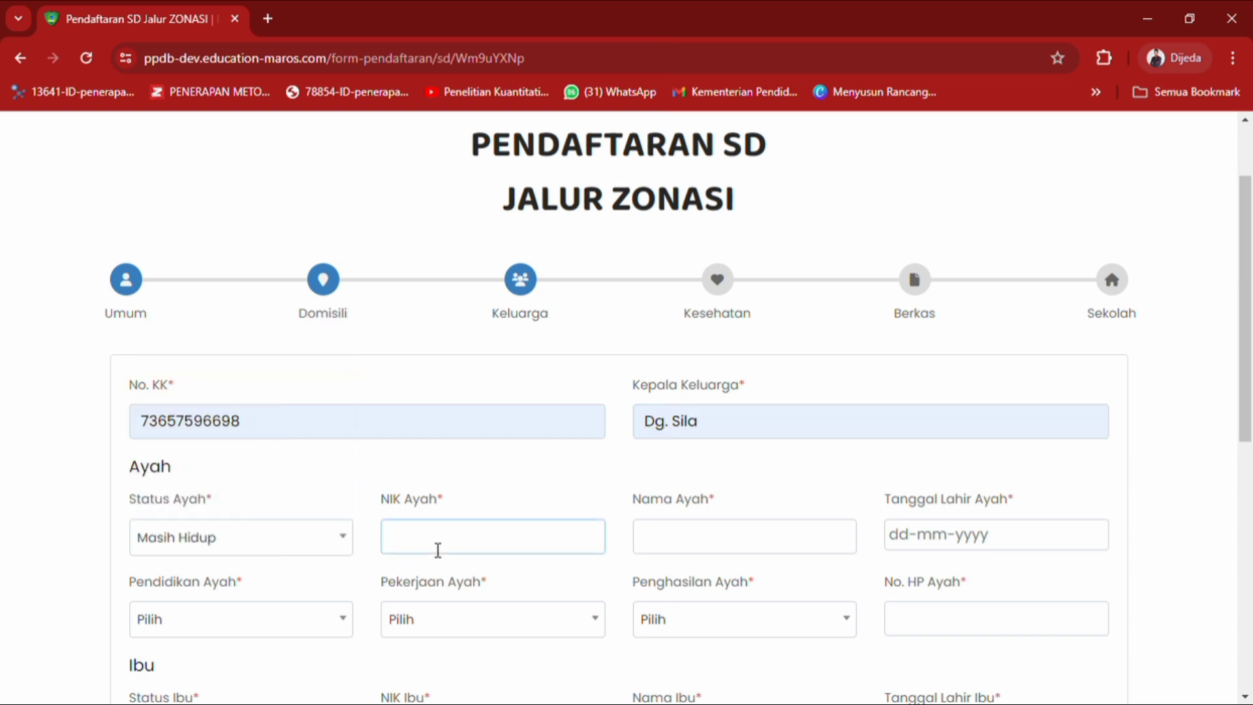
click(540, 617)
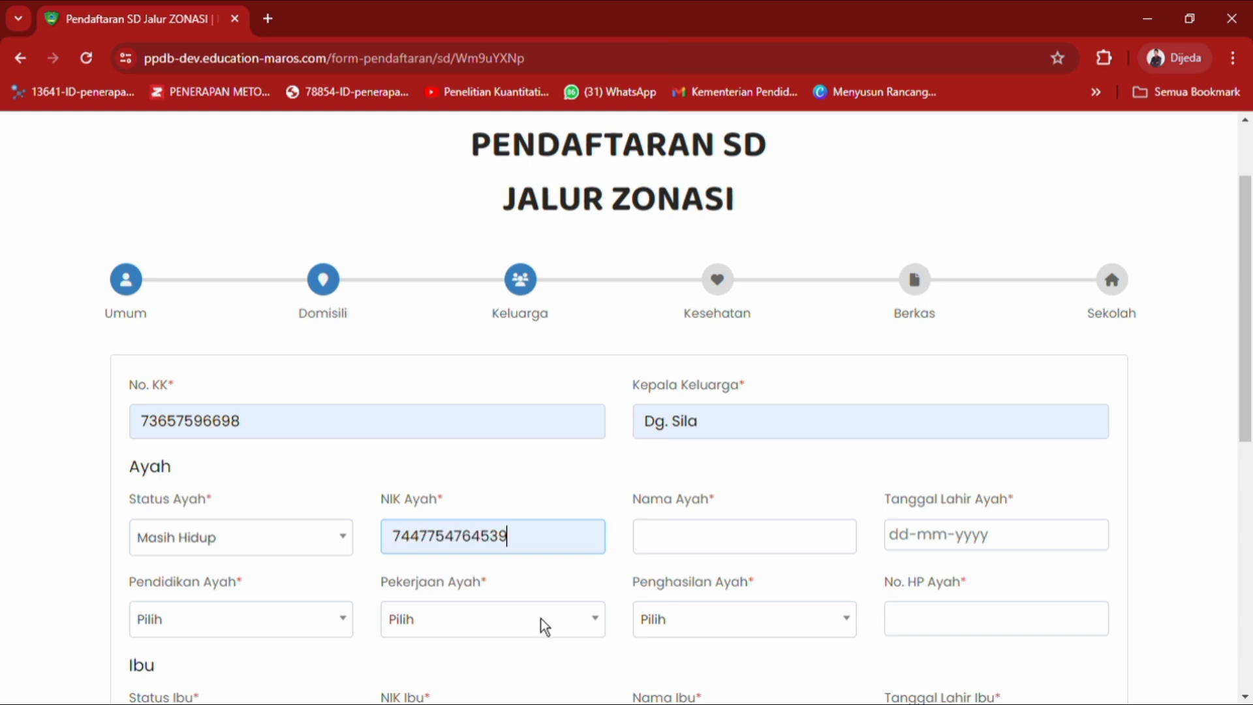
click(703, 531)
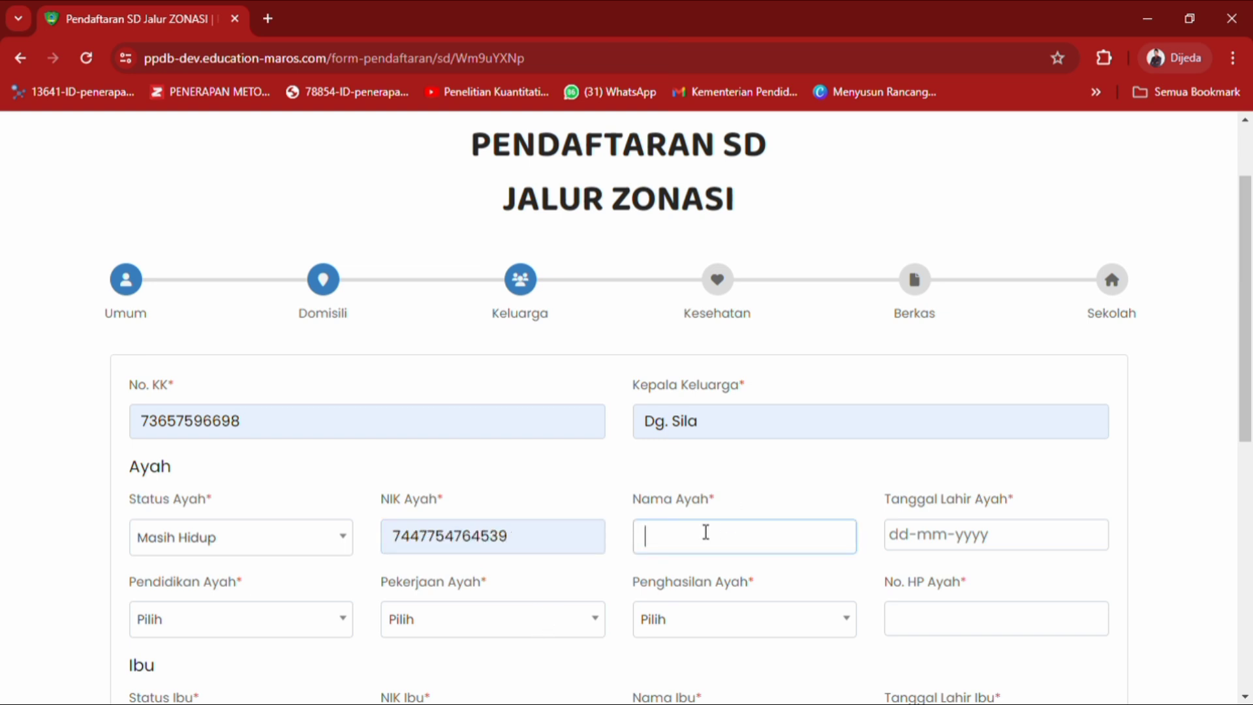
click(754, 622)
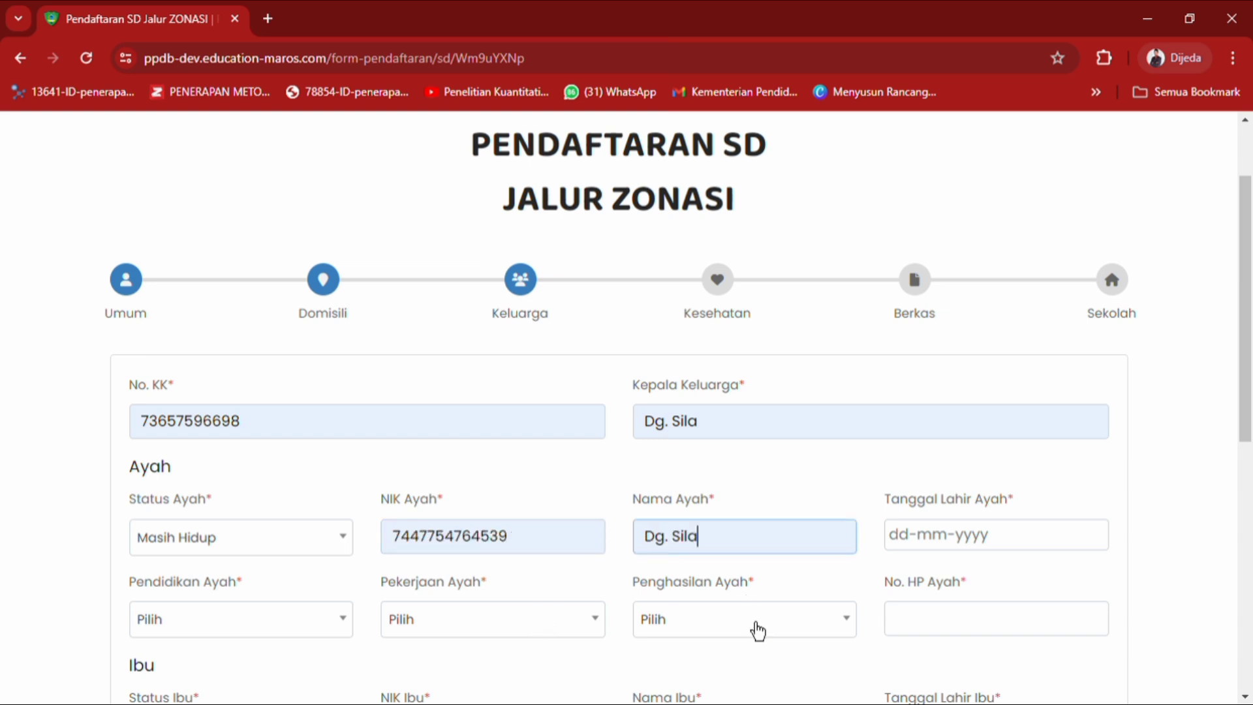
scroll(1184, 495, down, 2)
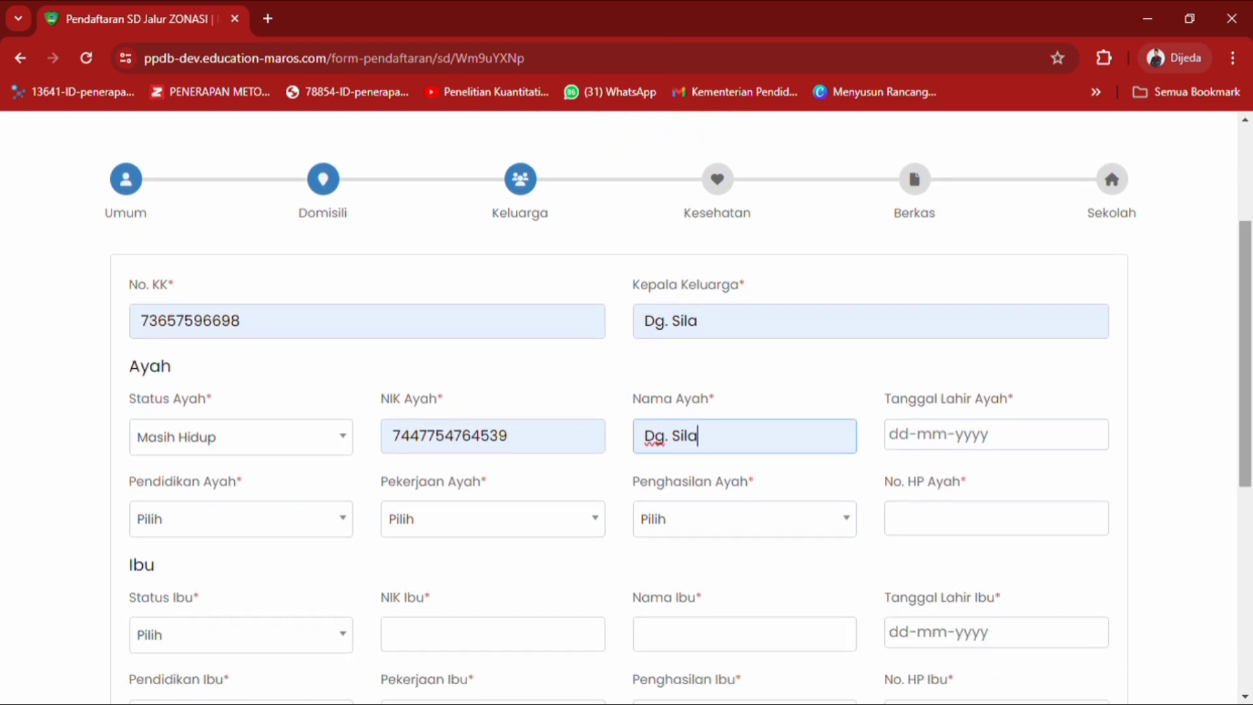
Set the father's birth date to 05-06-1985 in the date picker.
click(961, 447)
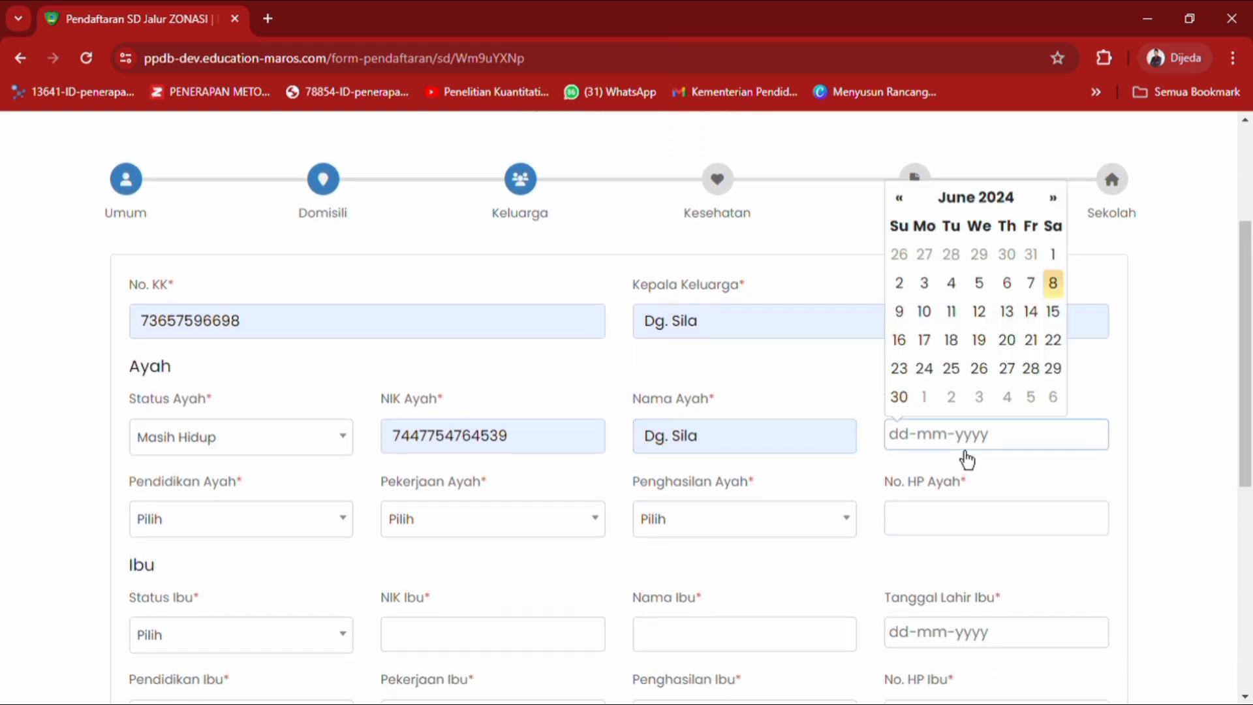
click(1009, 200)
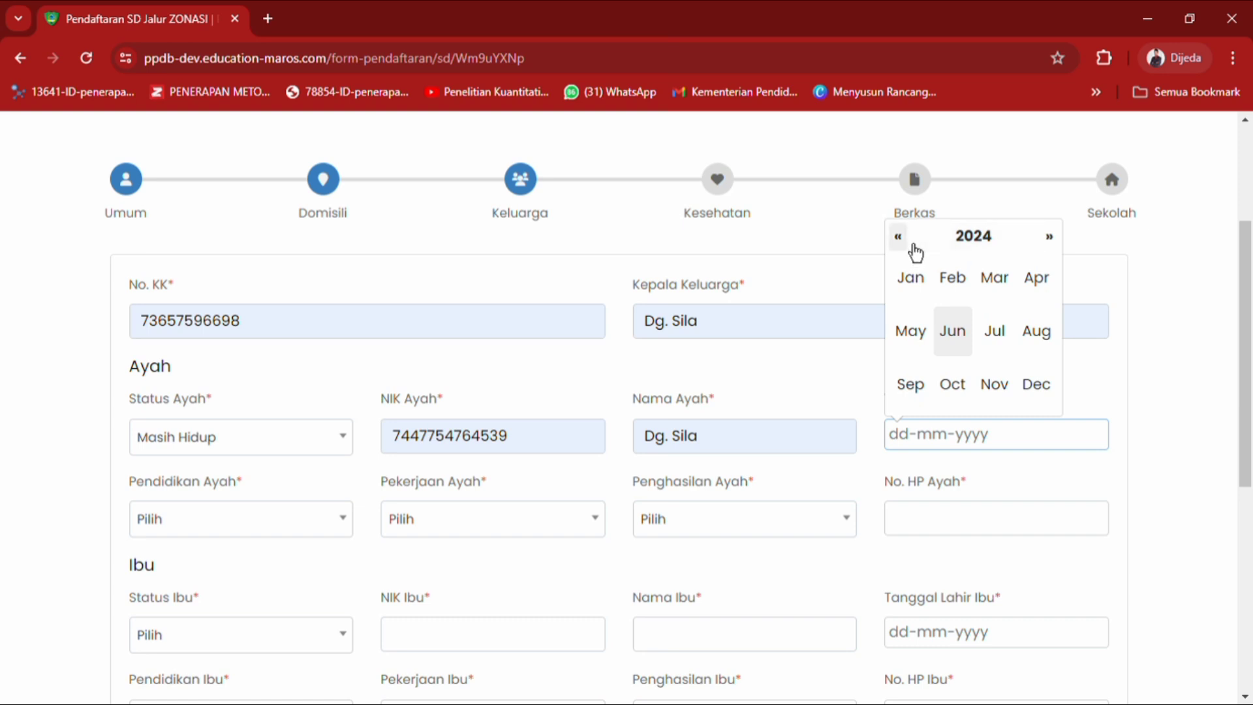
click(972, 237)
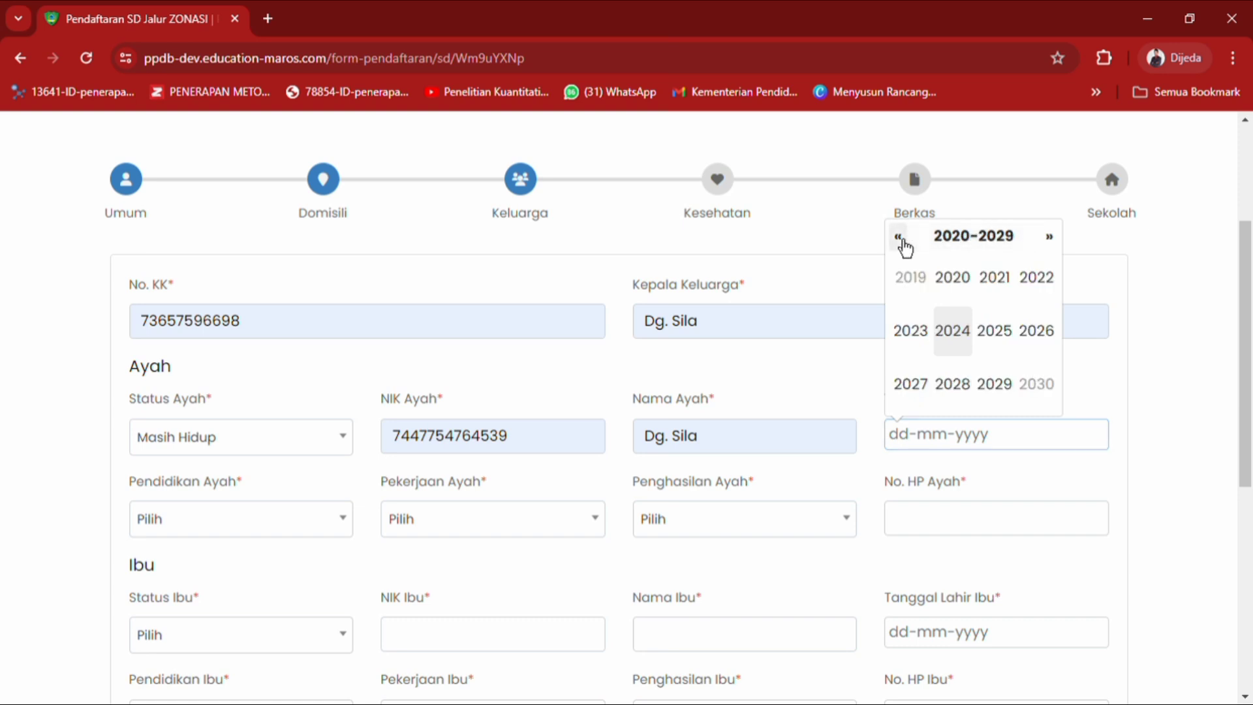
click(899, 237)
click(900, 237)
click(905, 240)
click(905, 241)
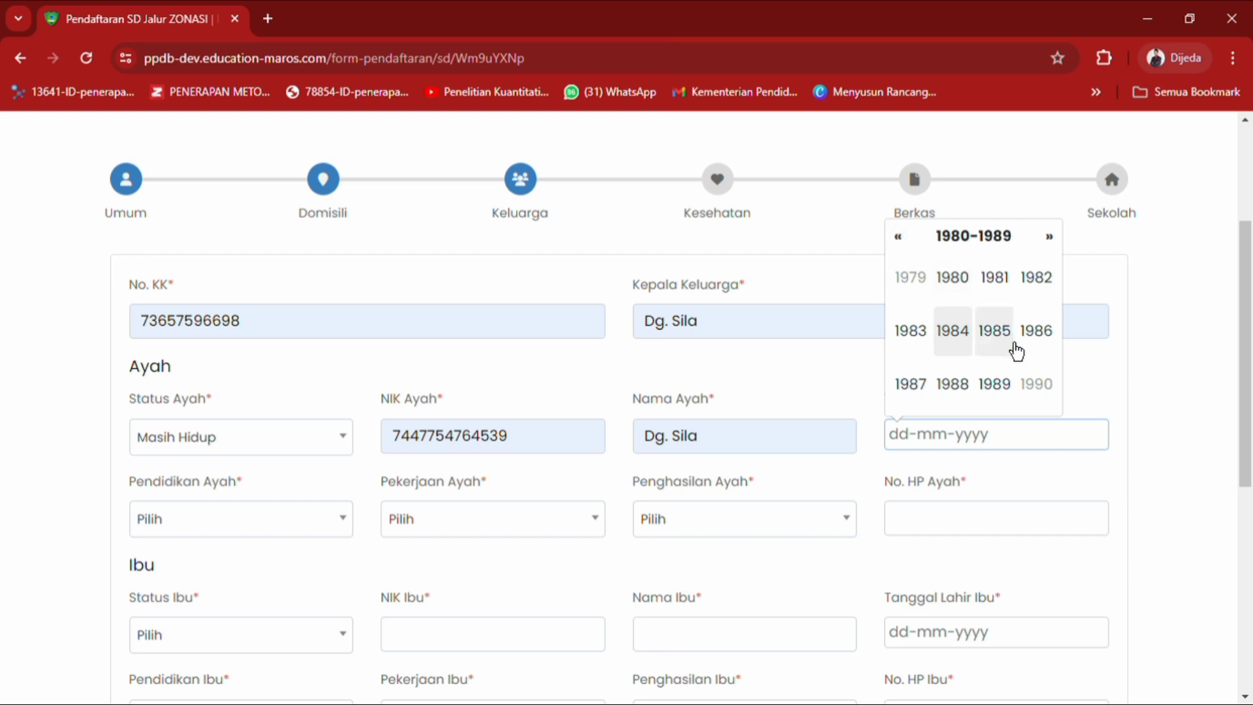
click(1013, 349)
click(969, 337)
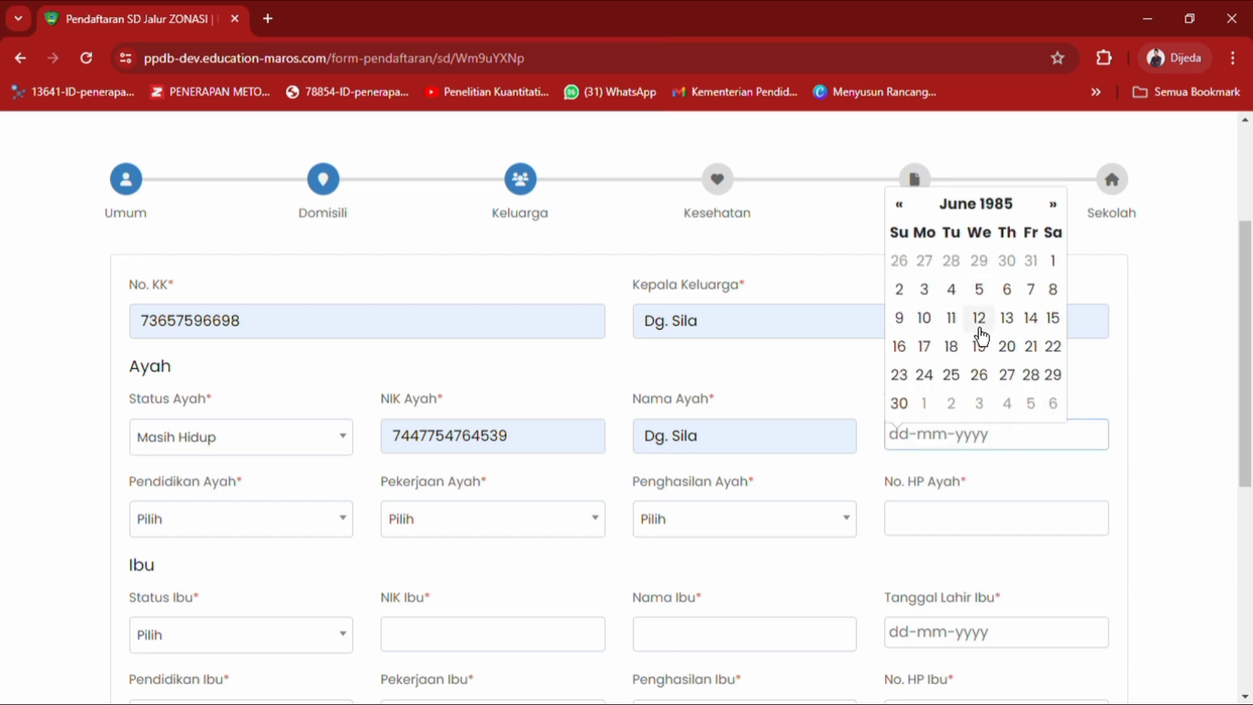
click(1011, 296)
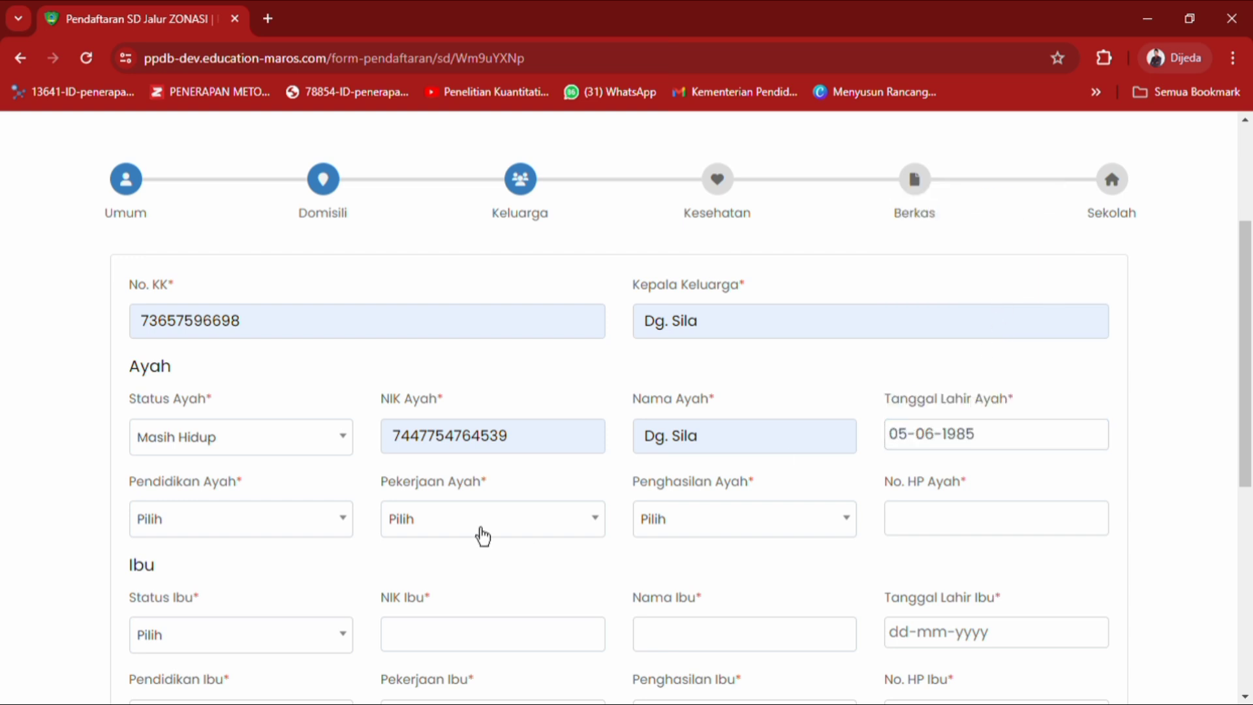
Choose SMA/Sederajat, Pegawai Swasta and income 2.000.001 - 3.000.000, and autofill the father's phone number.
click(320, 520)
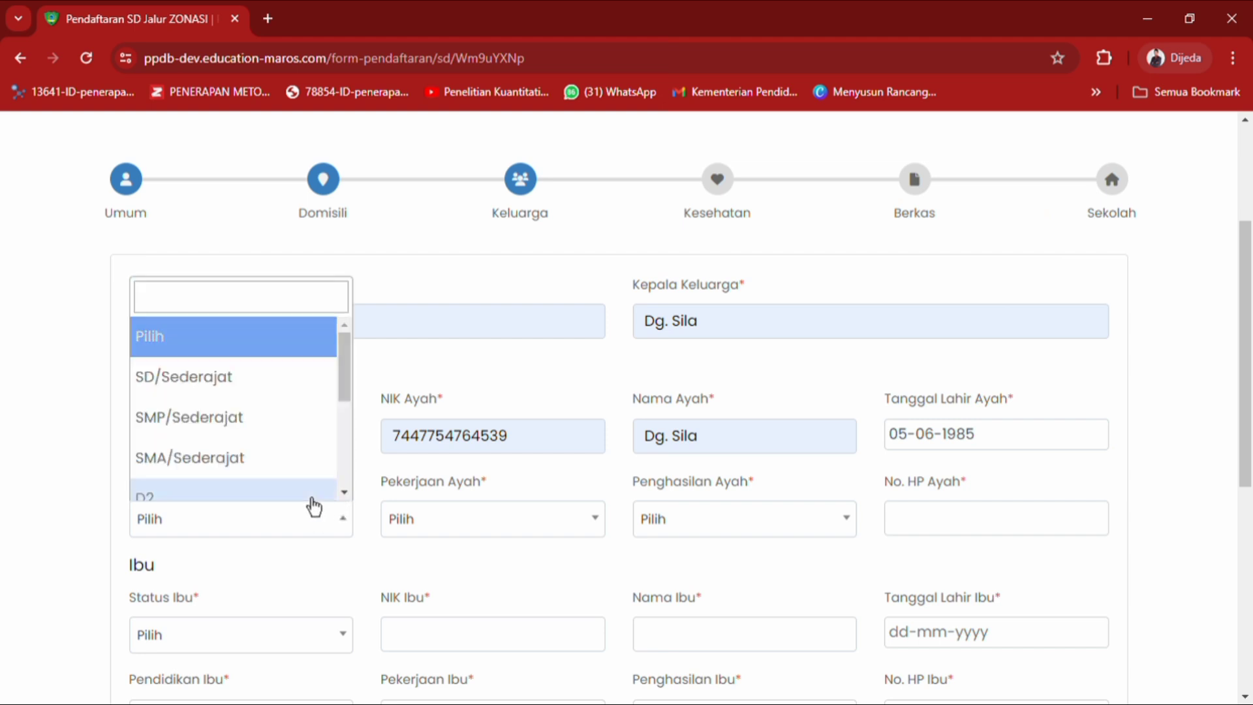
click(302, 474)
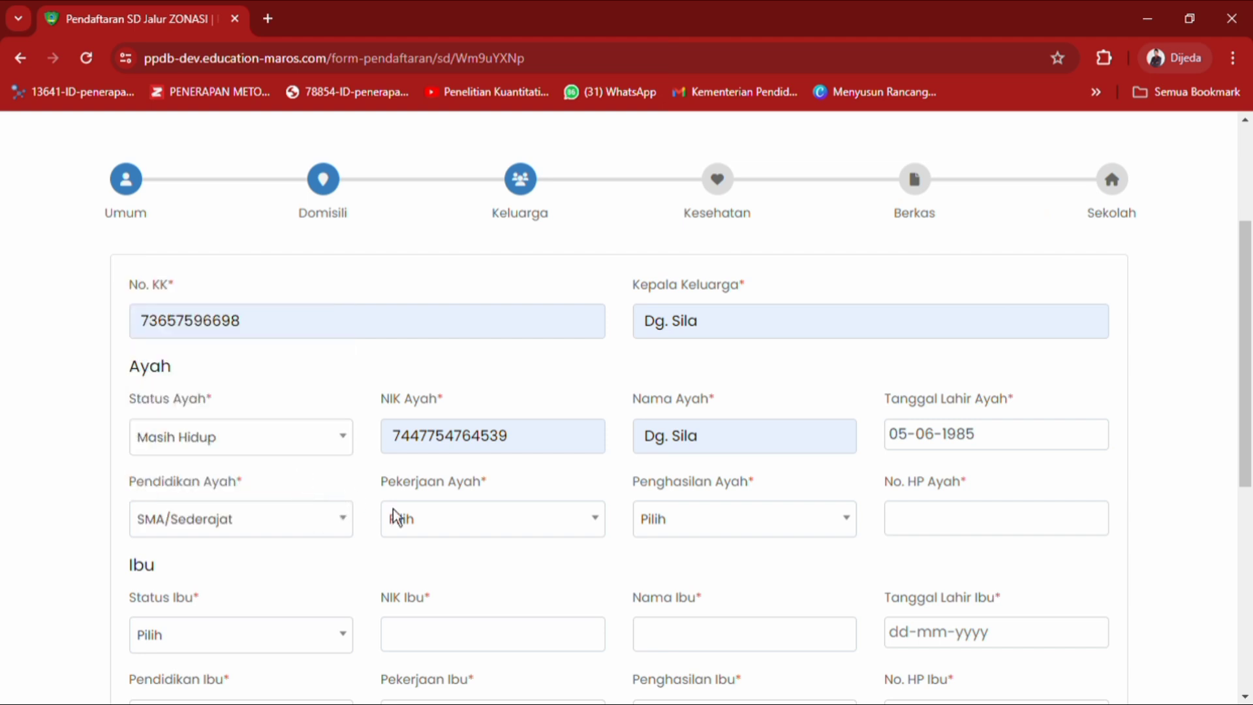
click(442, 535)
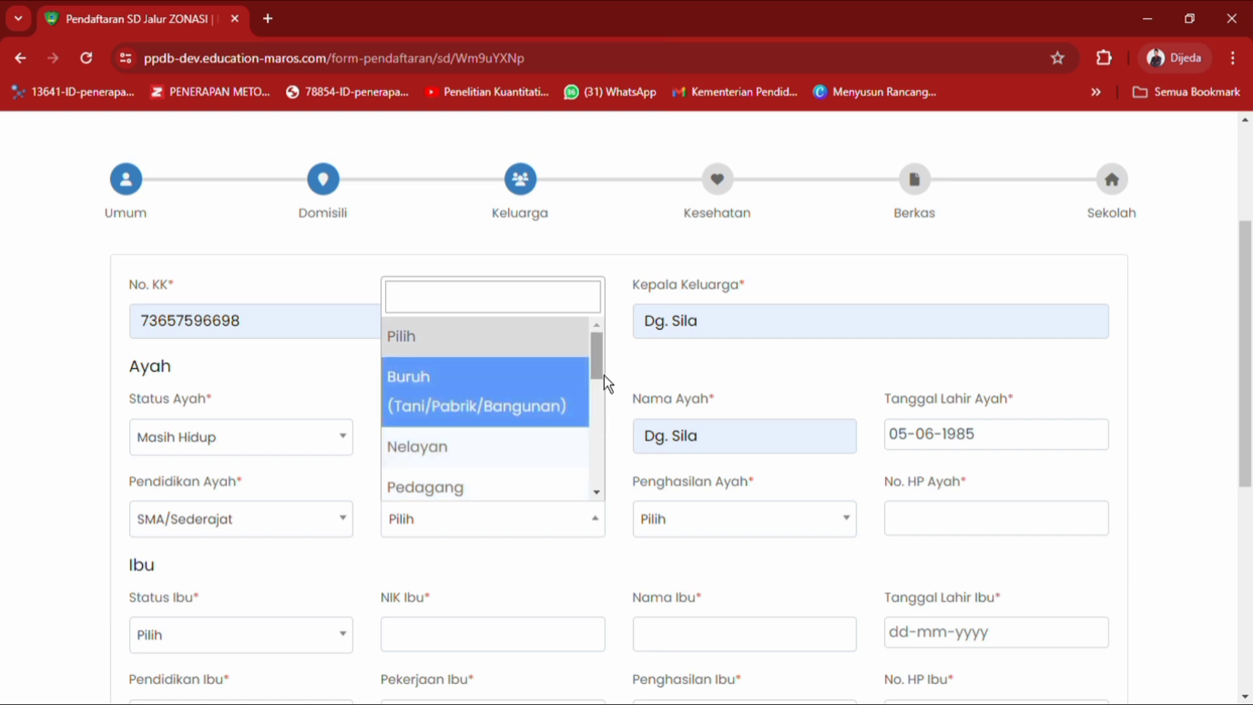
scroll(600, 392, down, 3)
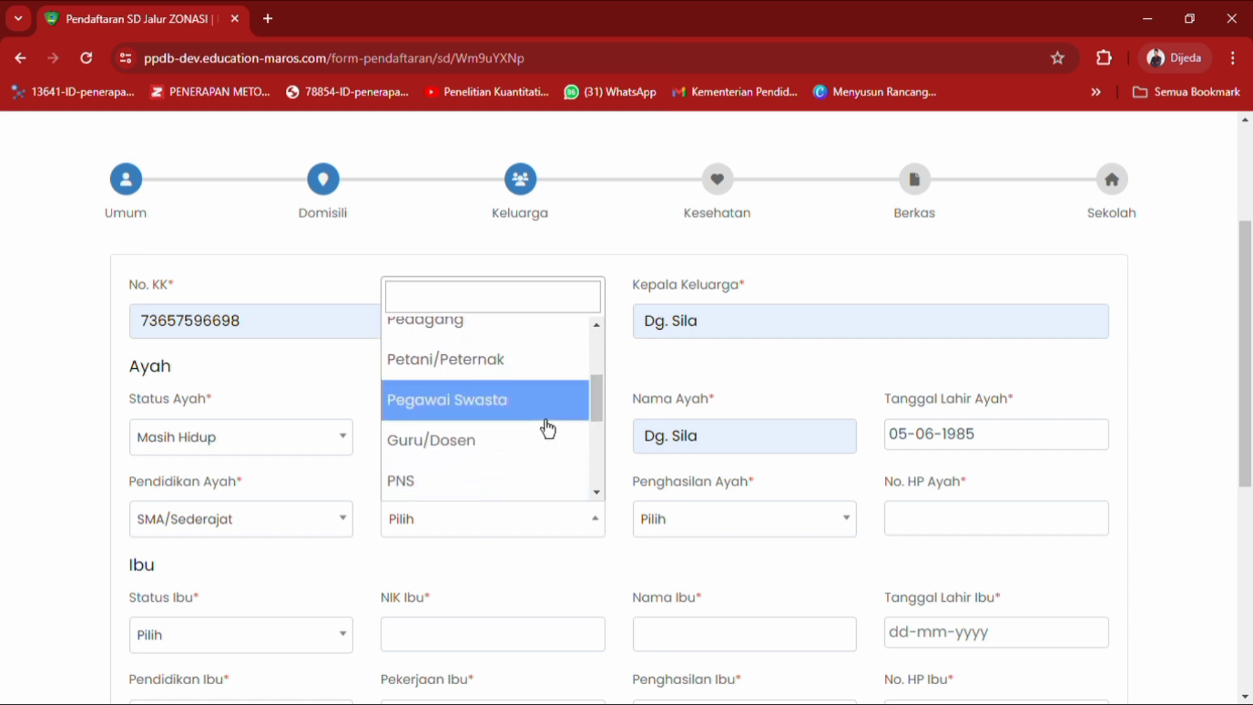
click(546, 418)
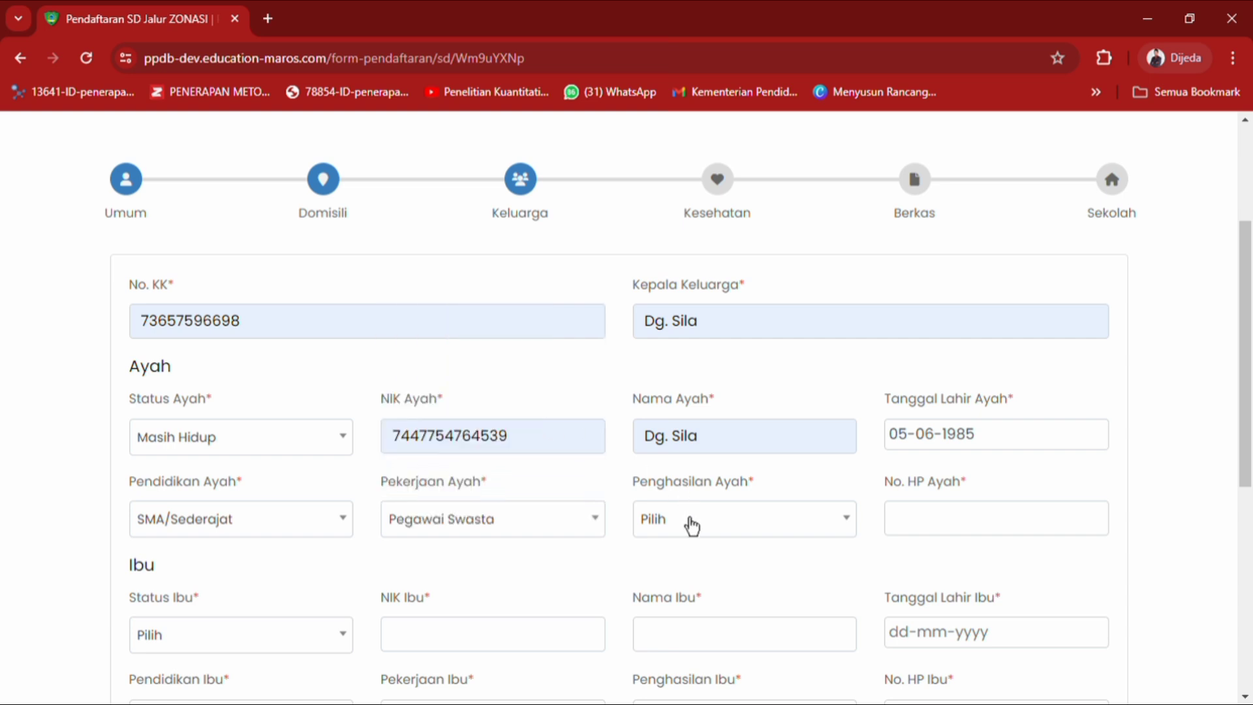
click(689, 524)
drag(855, 412, 852, 448)
click(758, 450)
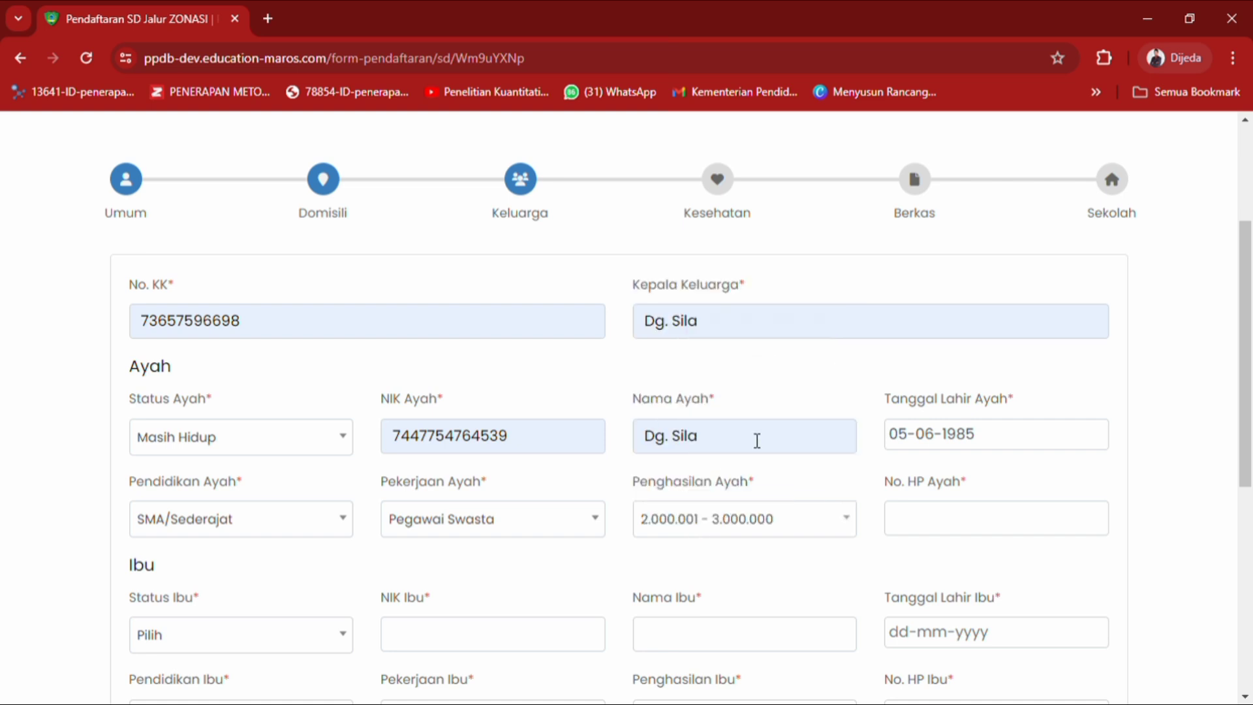
click(945, 521)
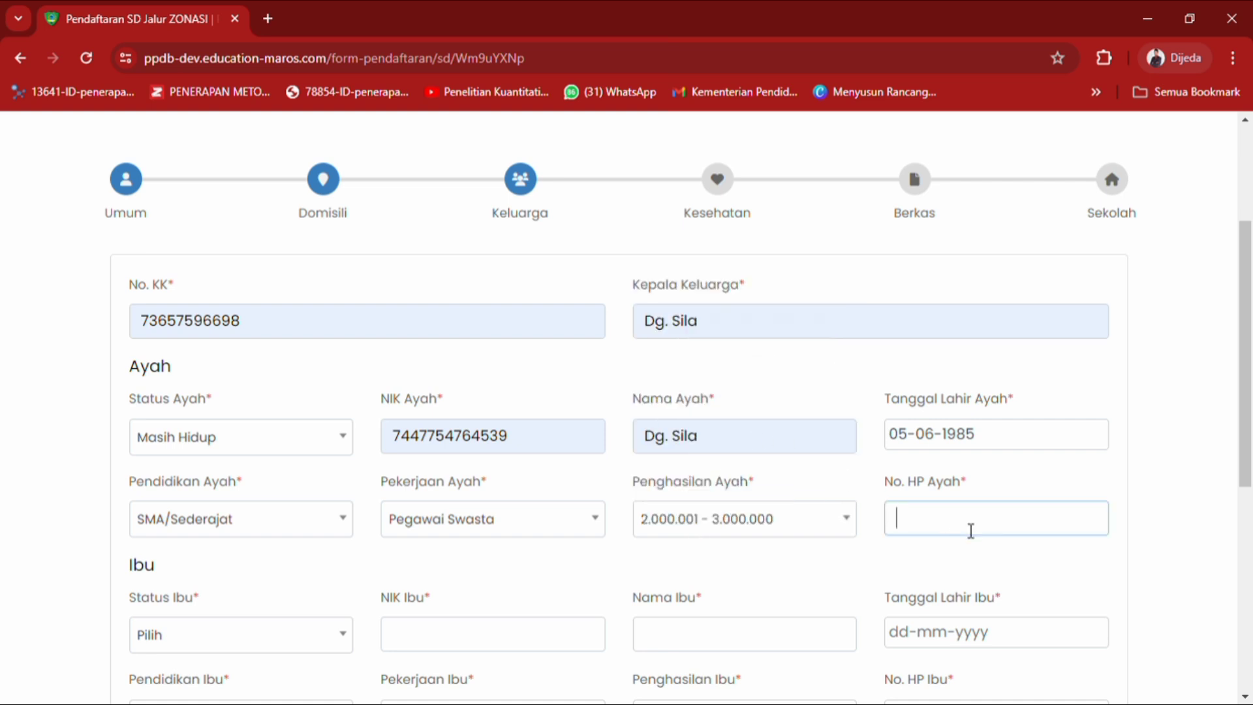
click(1026, 583)
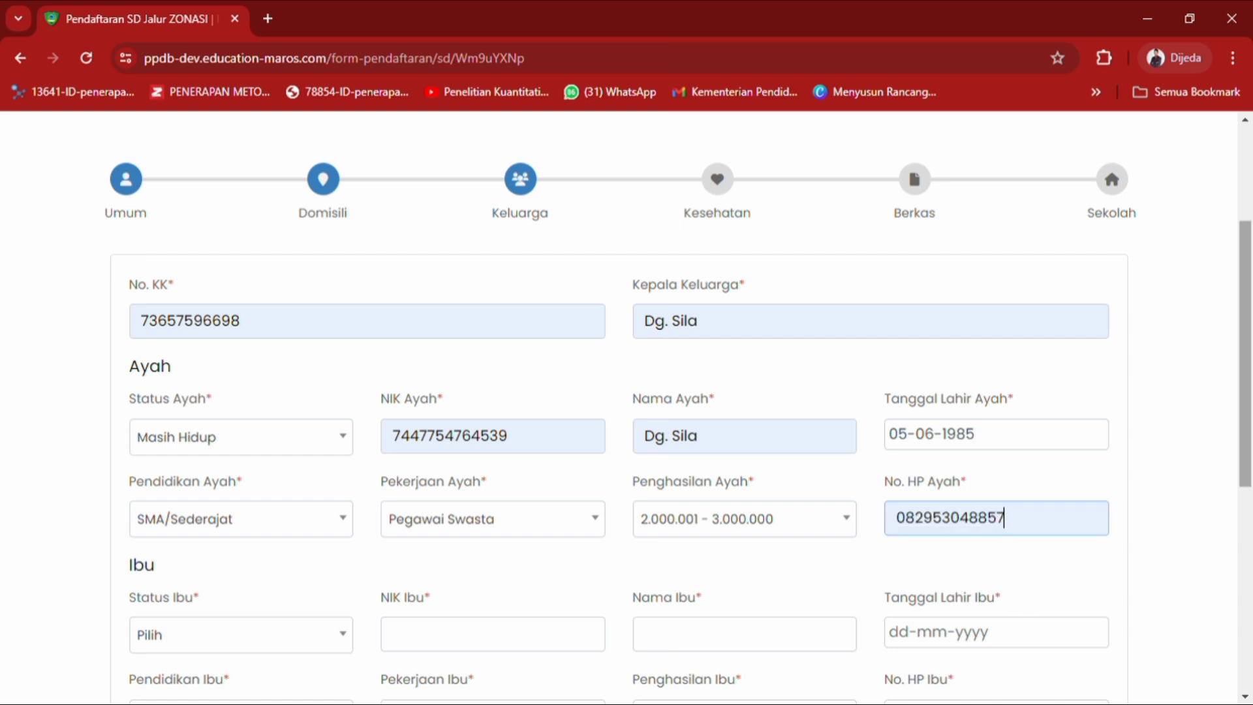
scroll(1023, 576, down, 3)
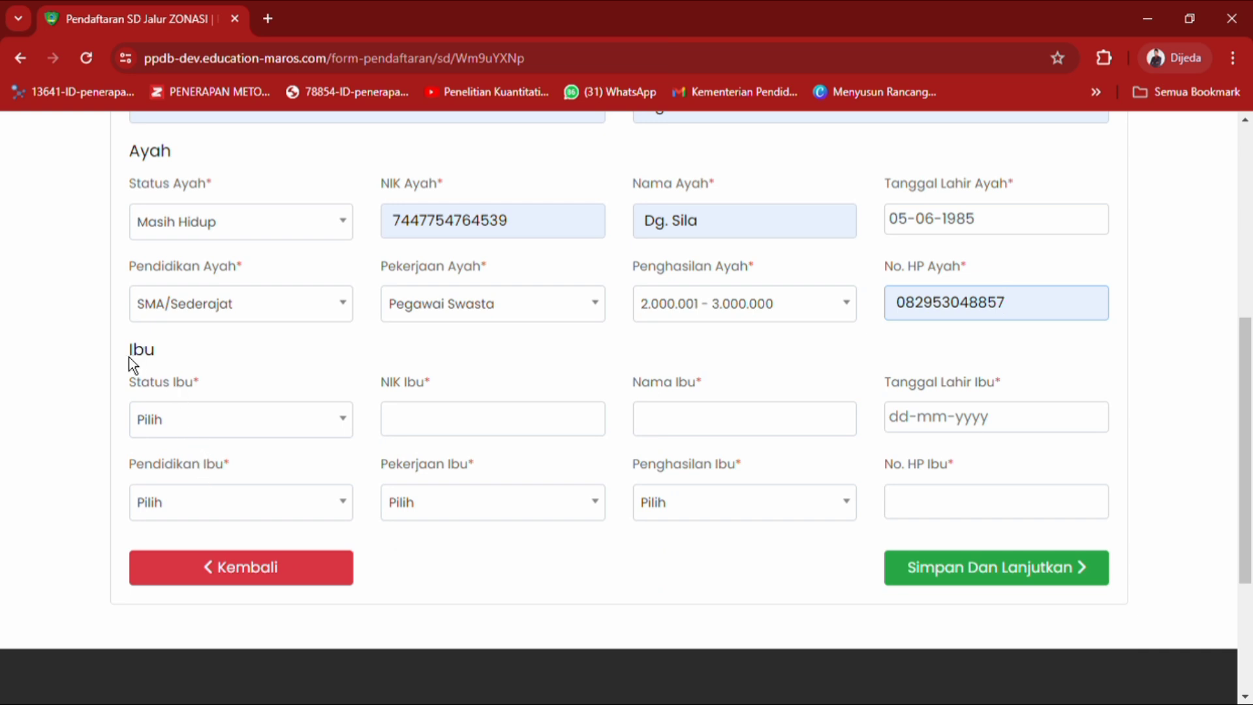
Set the mother's status to Masih Hidup, fill her NIK from the suggestion, and enter her name.
click(179, 417)
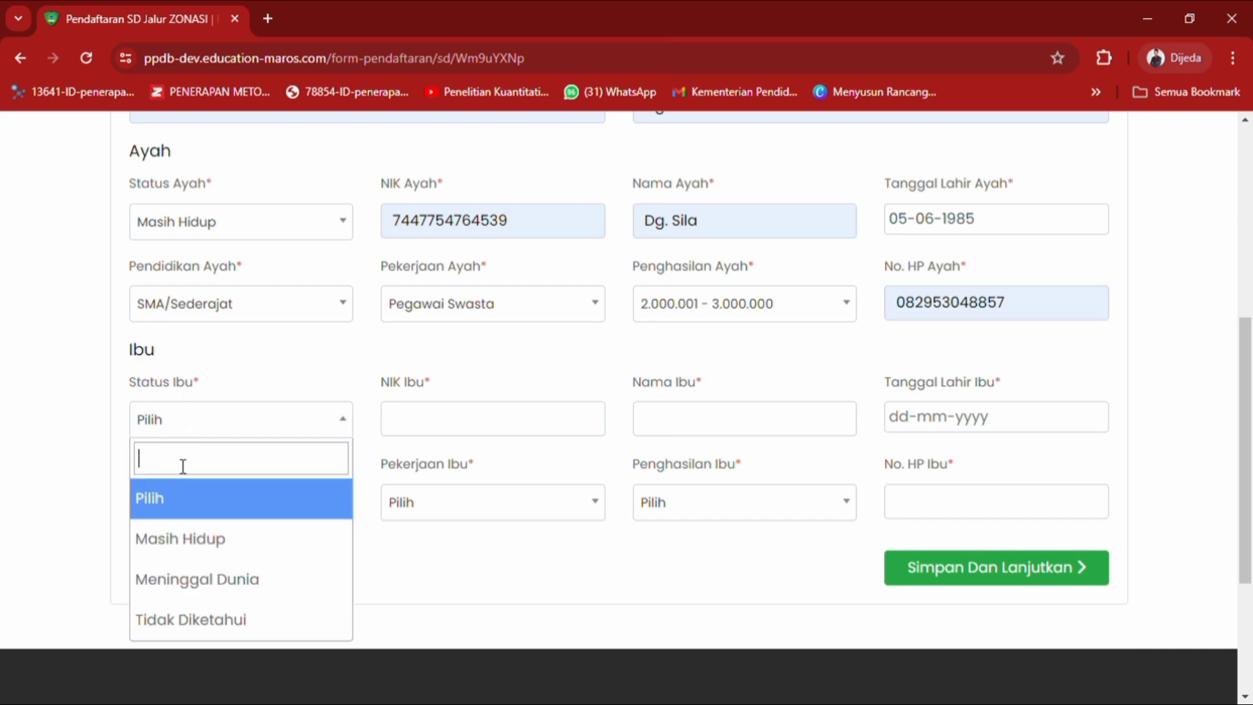
click(196, 541)
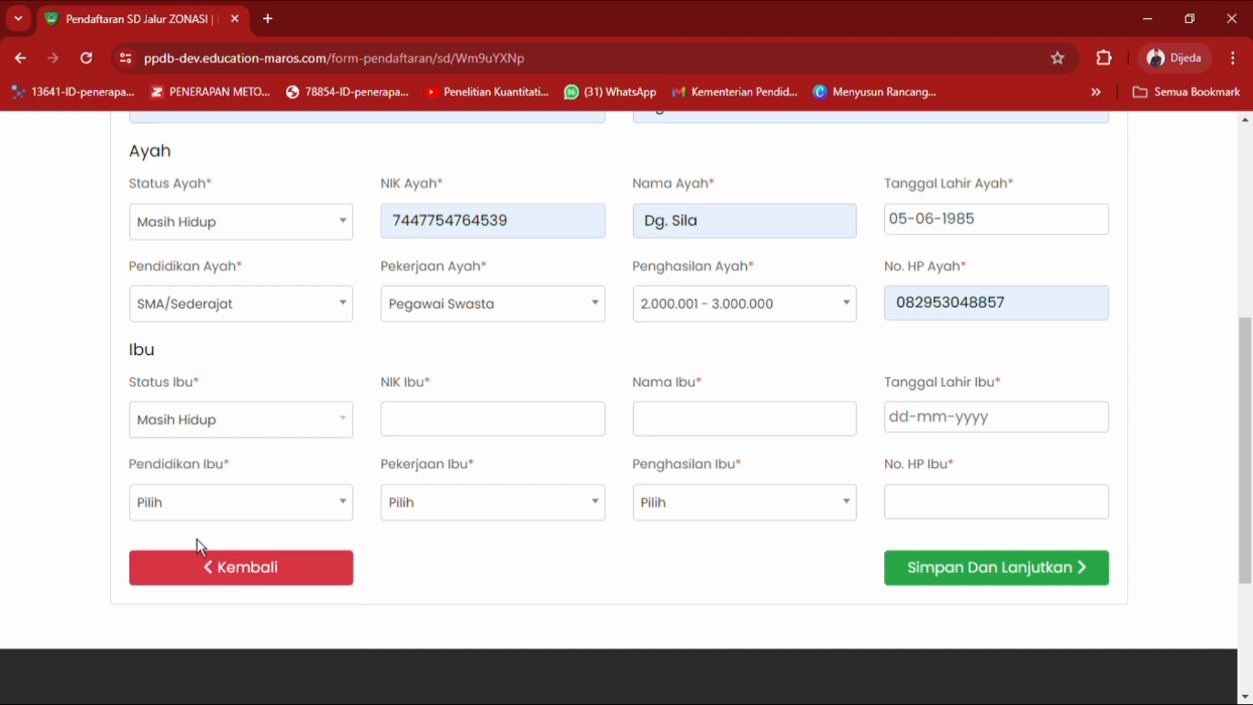
click(425, 416)
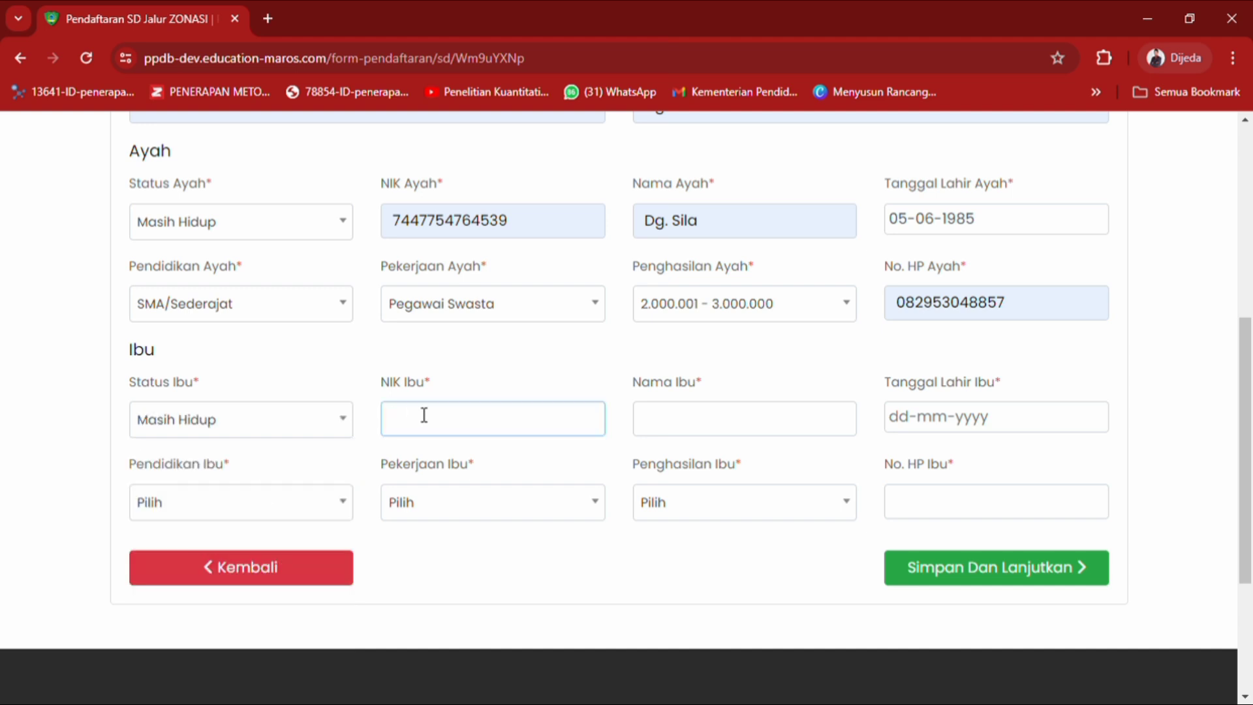
click(543, 476)
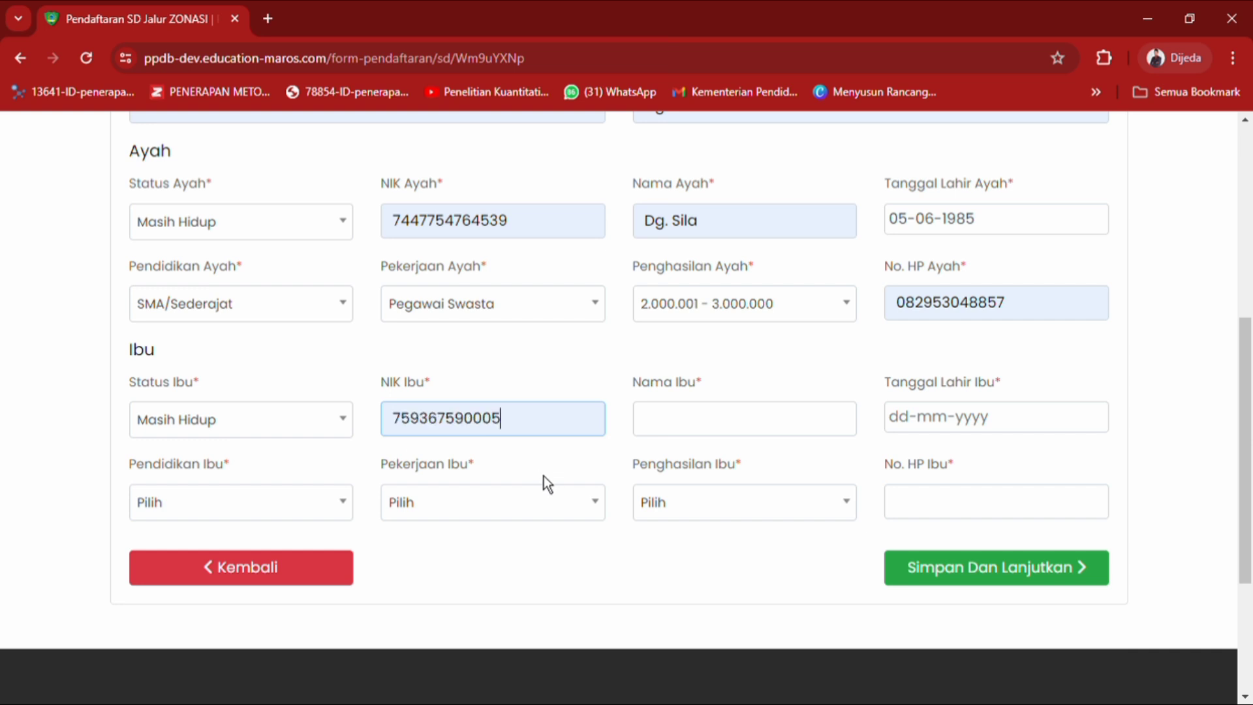
click(673, 429)
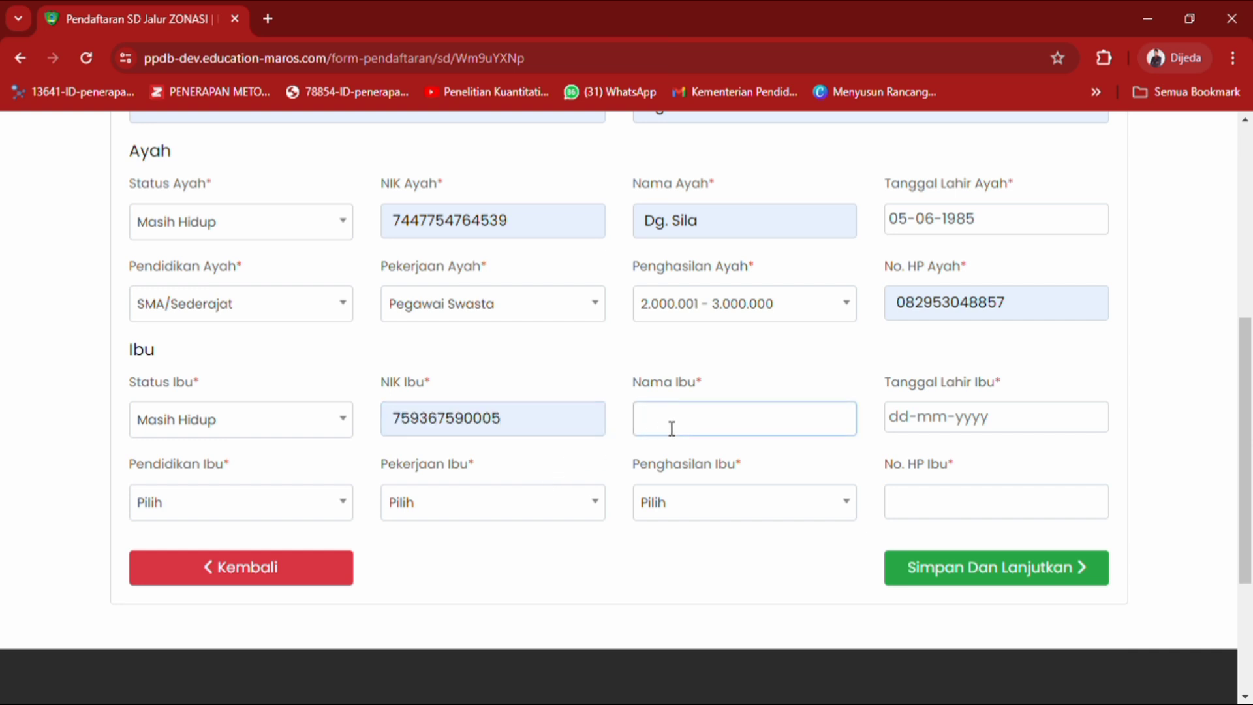
text(Ramlah)
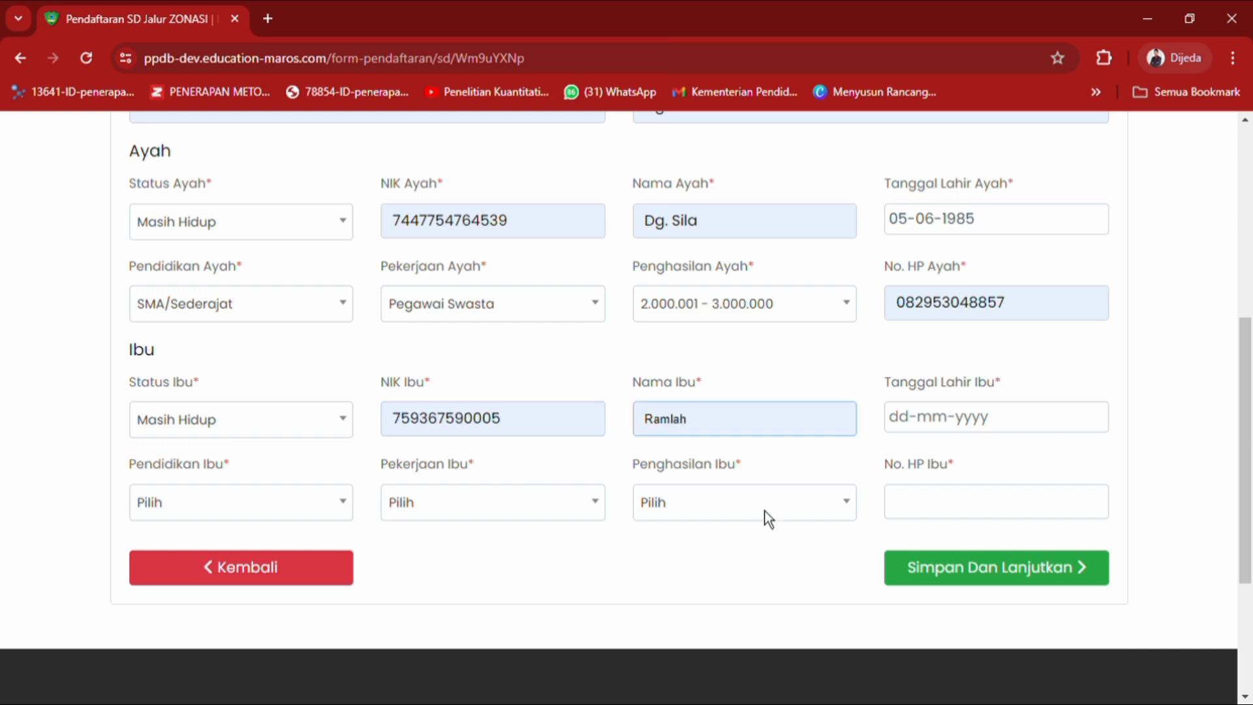
Set the mother's birth date to 07-02-1990 in the date picker.
click(929, 438)
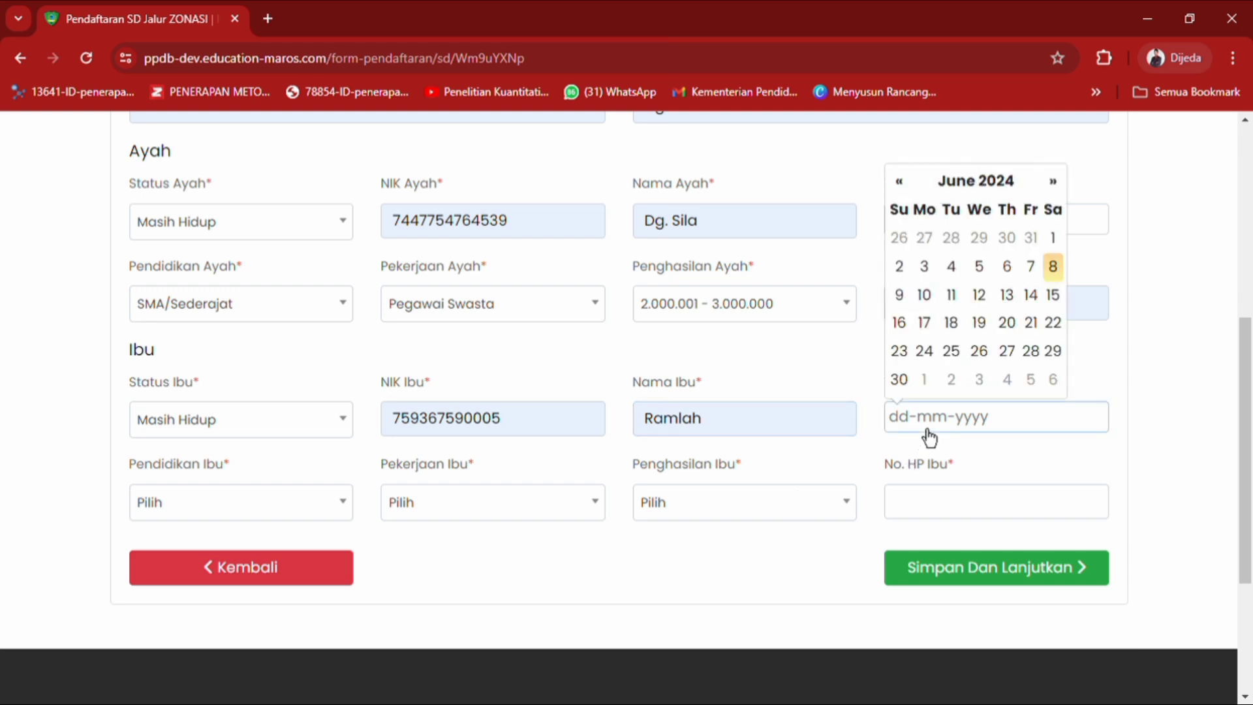
click(997, 185)
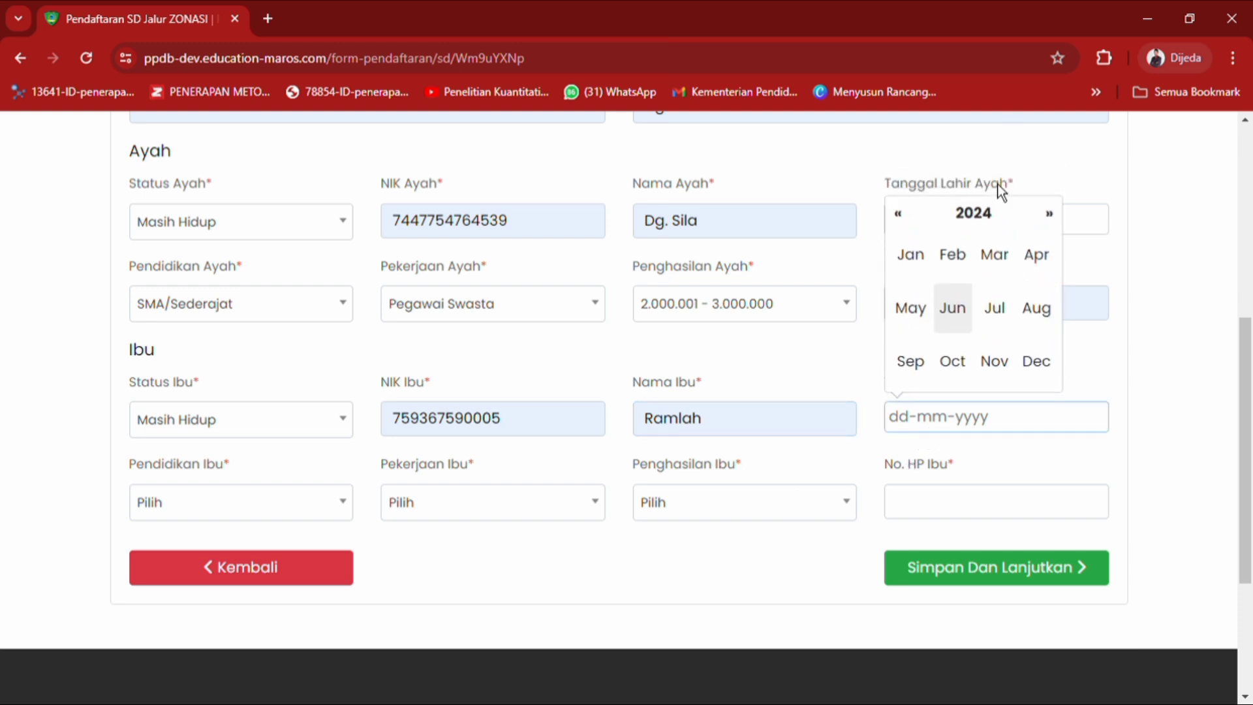
click(988, 228)
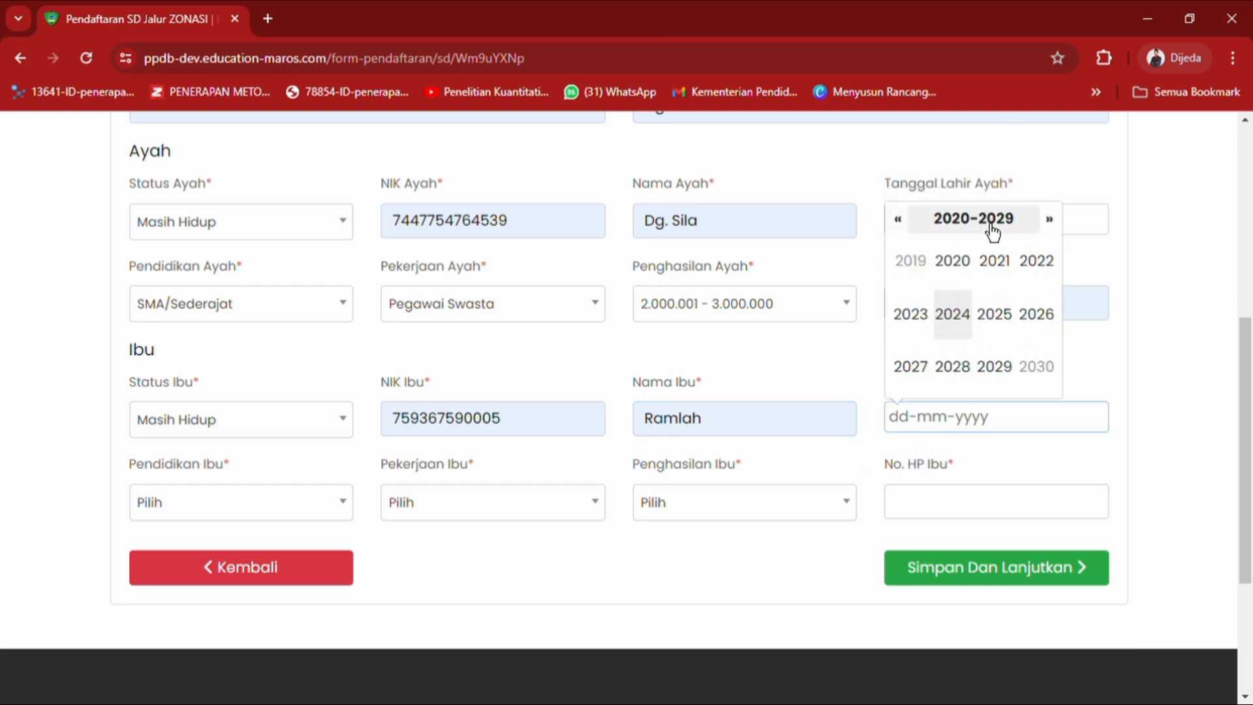
click(921, 227)
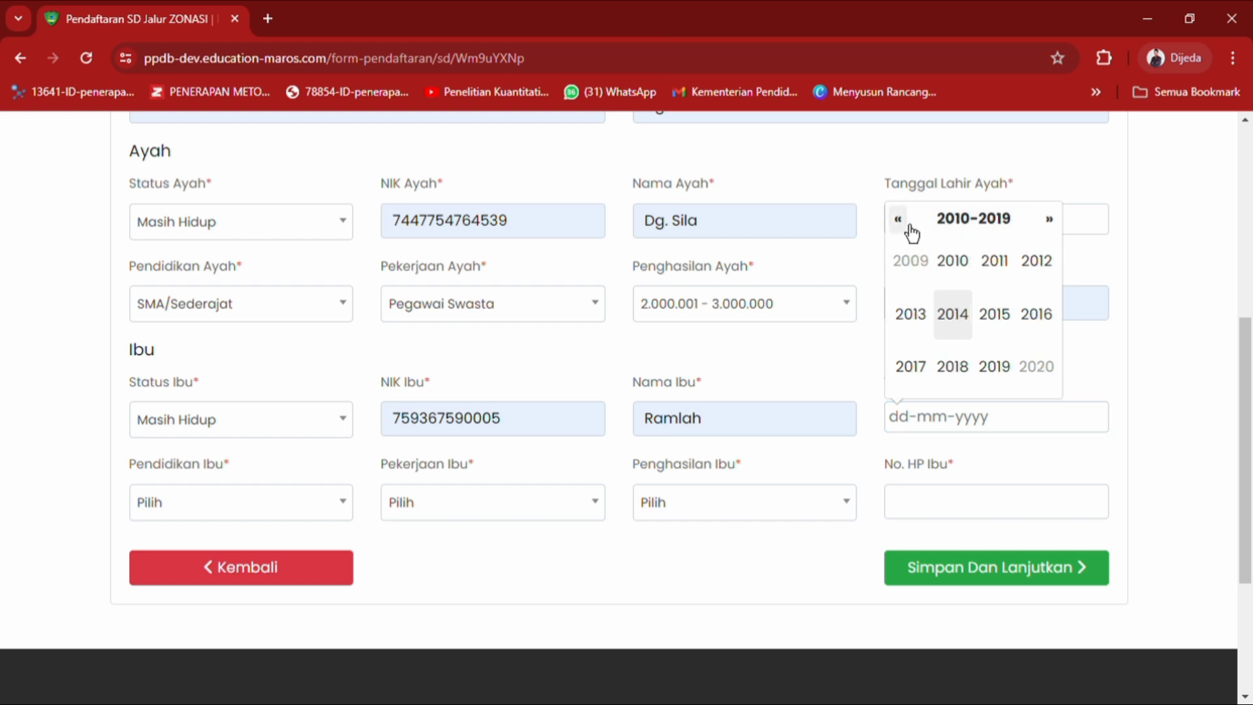
click(922, 228)
click(901, 230)
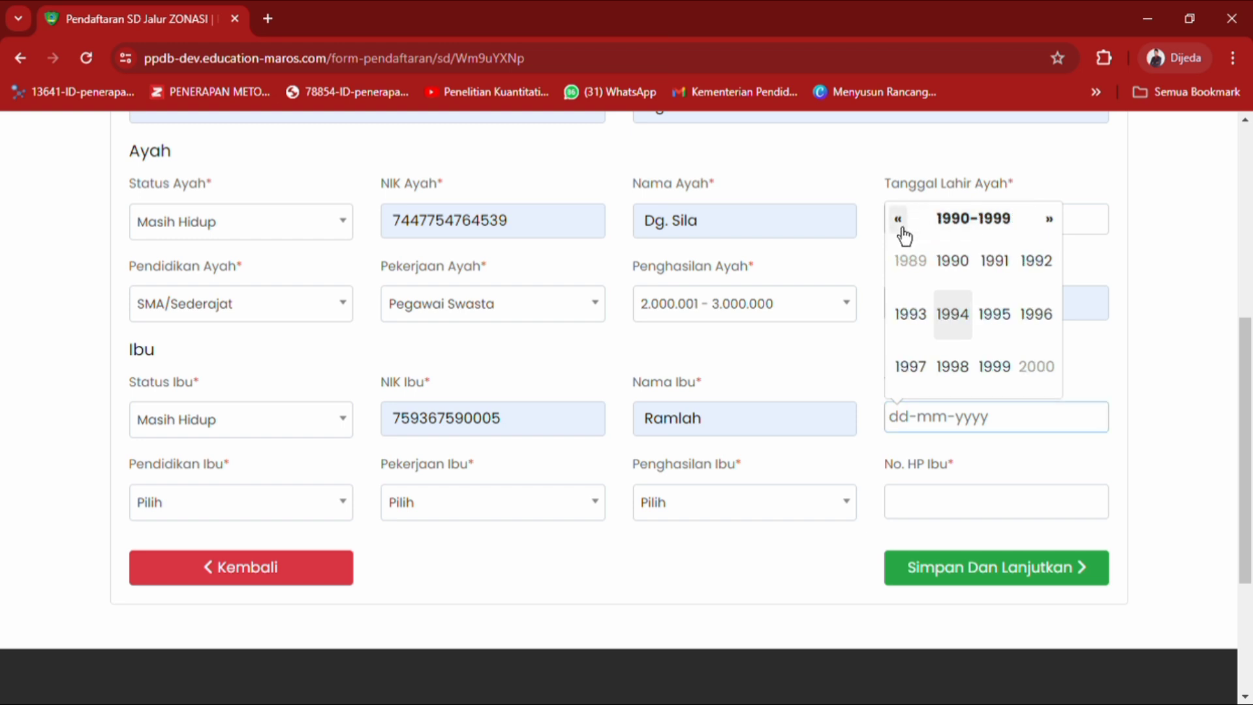
click(971, 280)
click(958, 277)
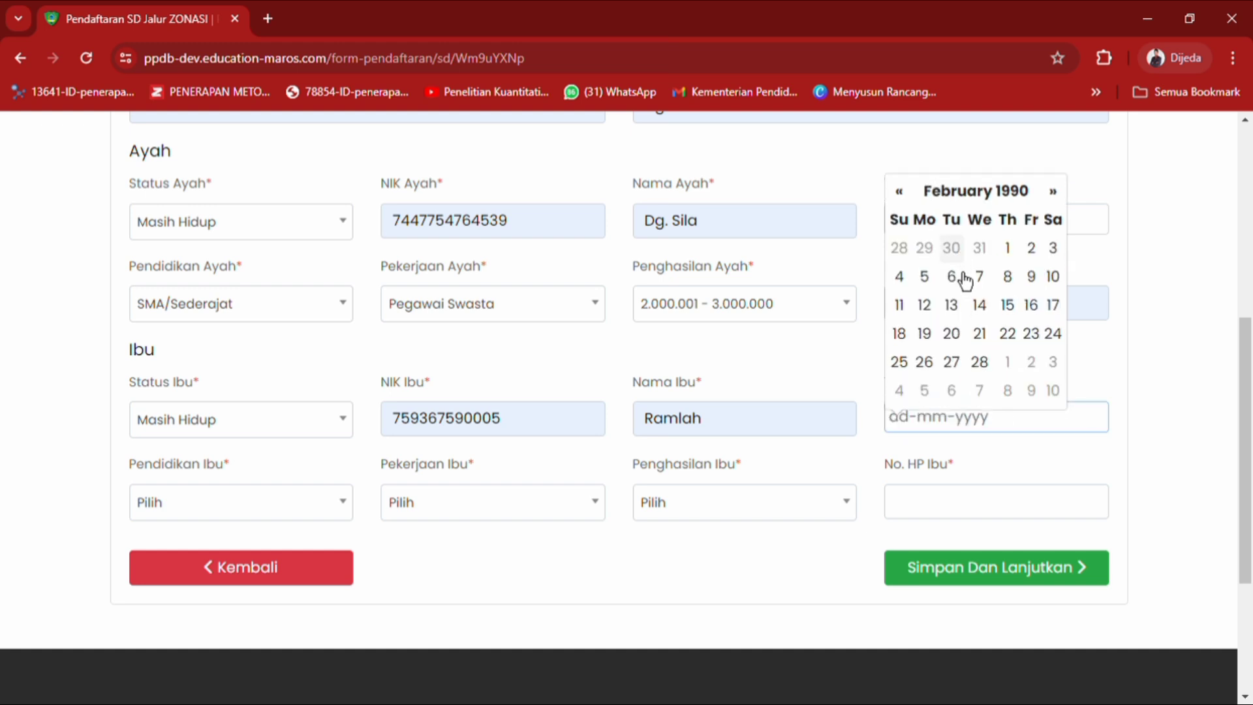
click(981, 273)
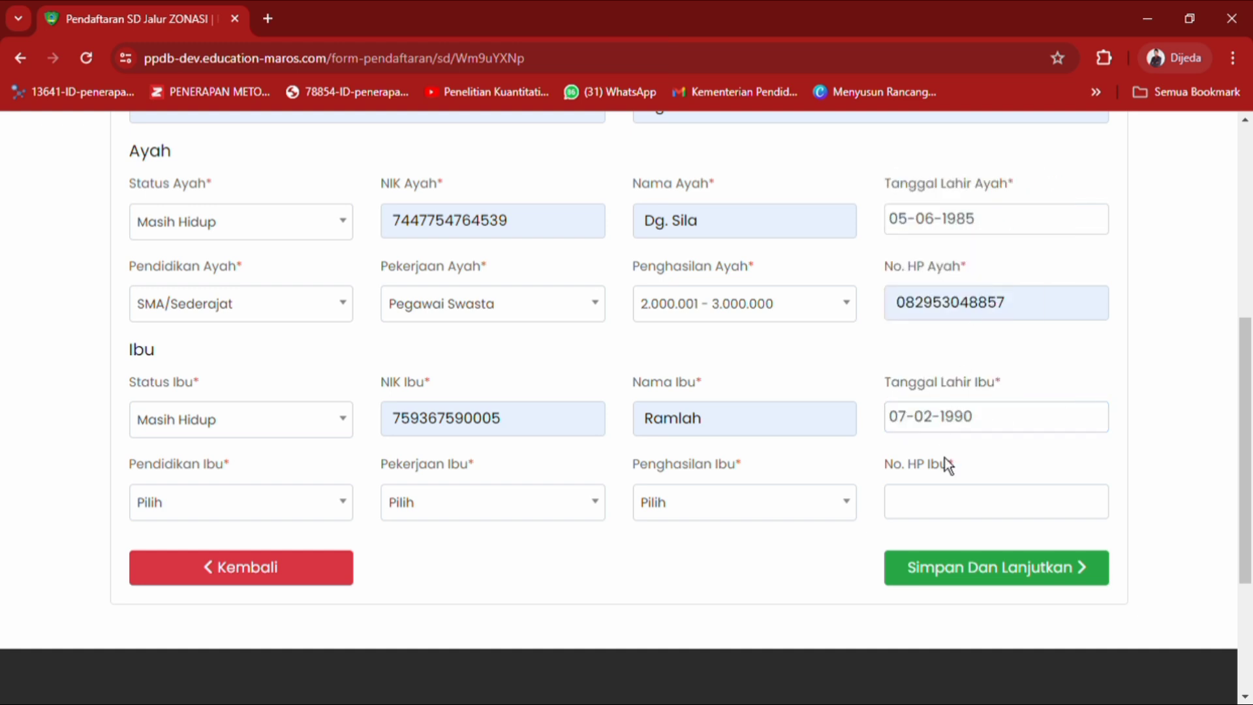
Choose D4/S1, Guru/Dosen and income 2.000.001 - 3.000.000, and autofill the mother's phone number.
click(351, 516)
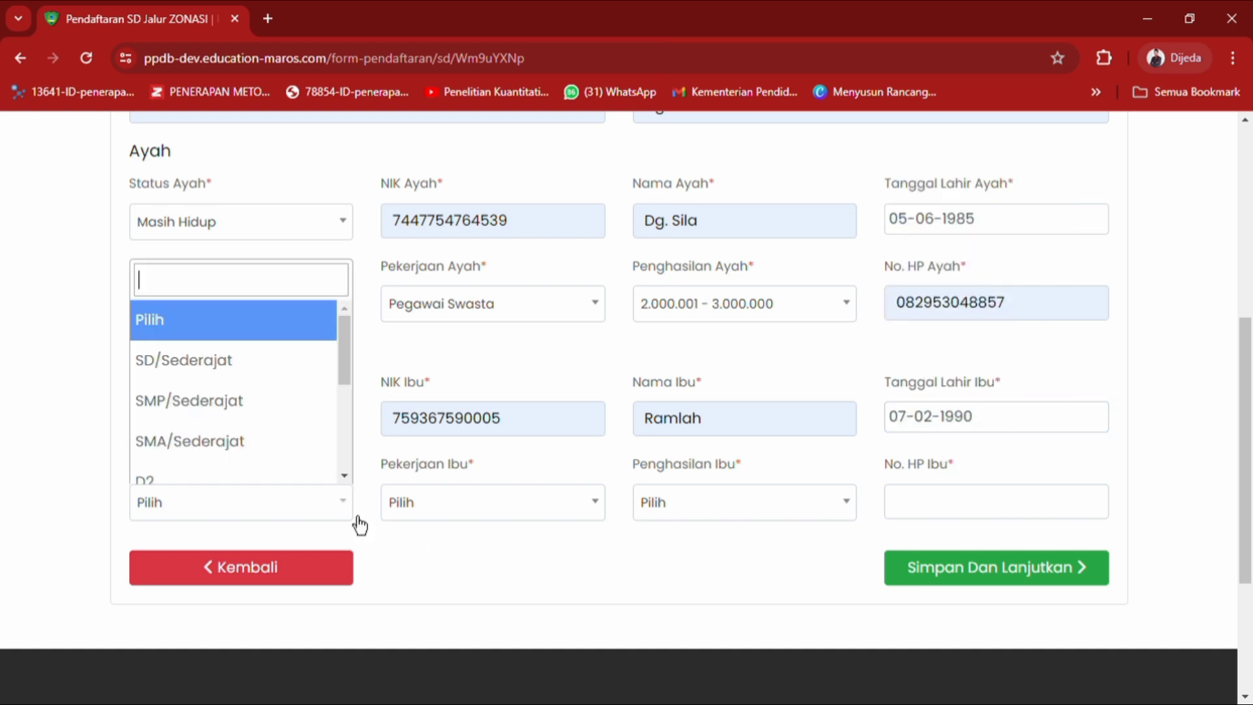
drag(347, 390, 331, 450)
click(290, 395)
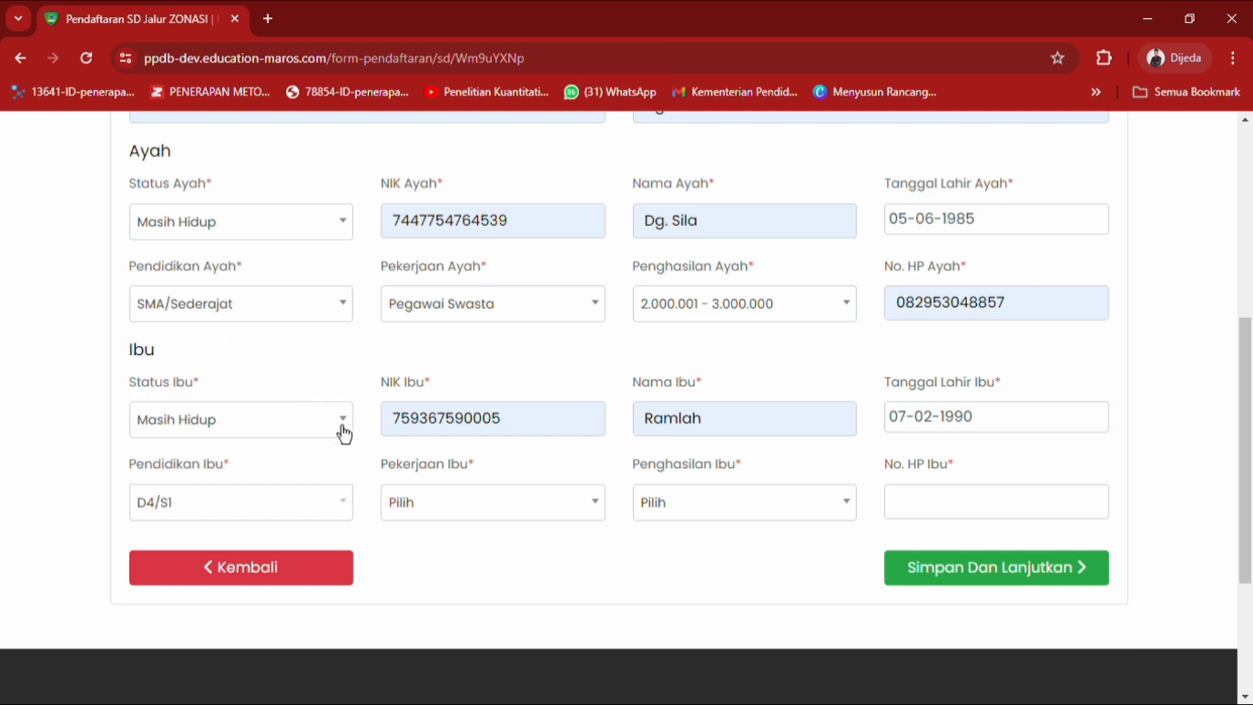
click(424, 516)
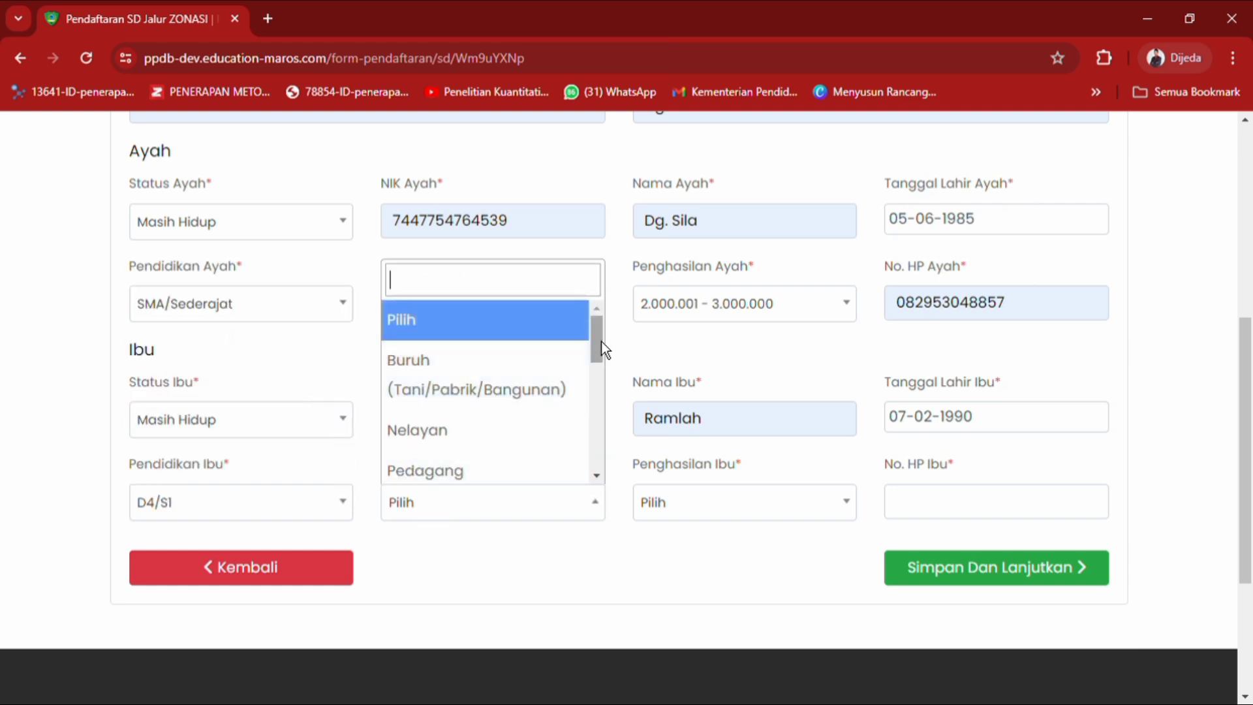
drag(599, 342, 610, 401)
click(558, 373)
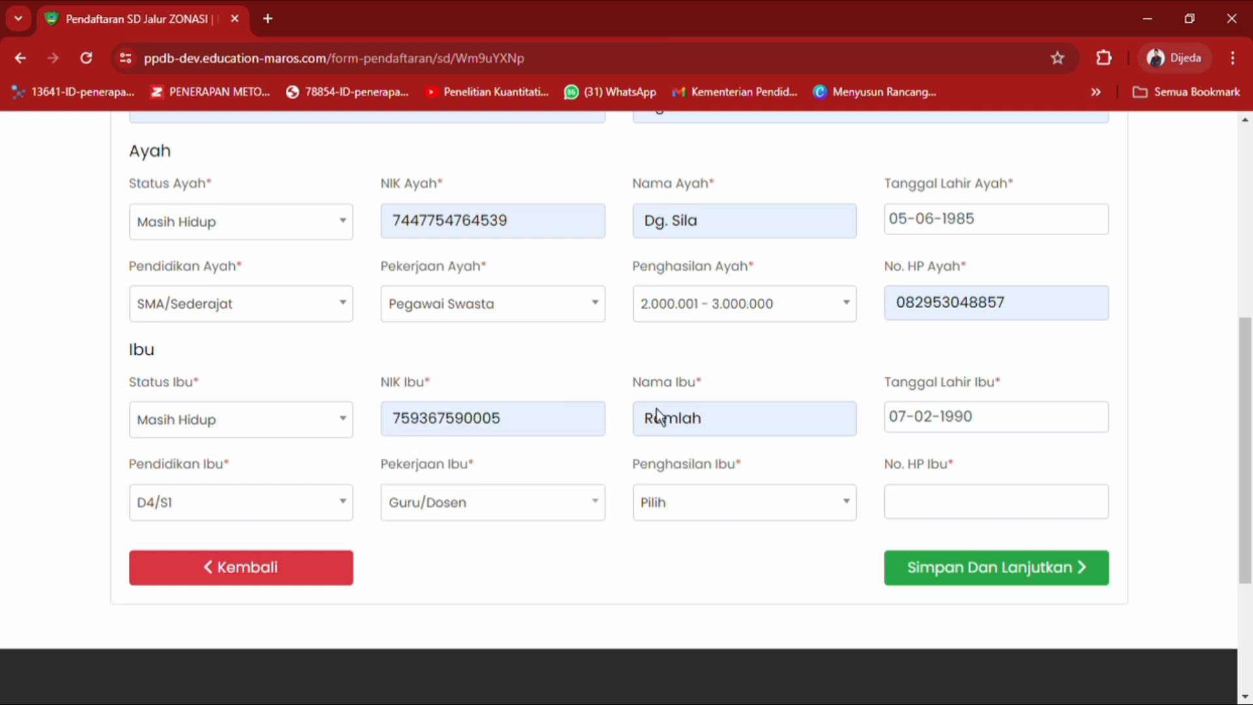
click(742, 510)
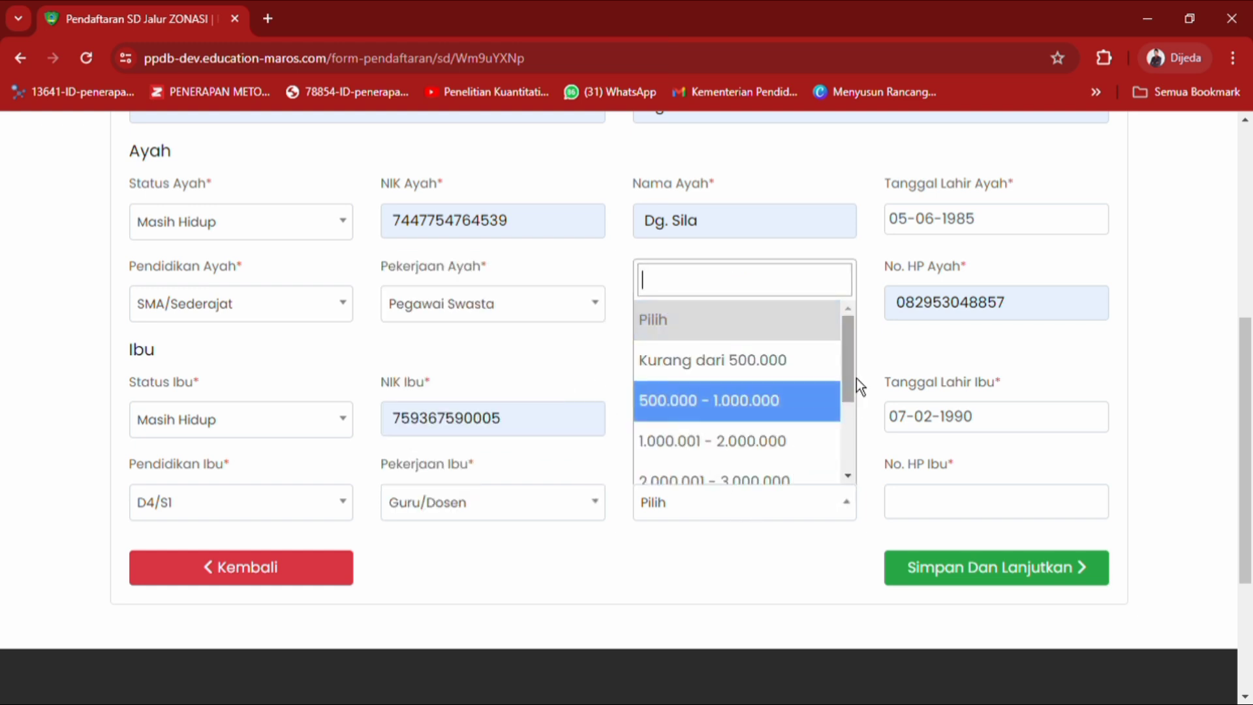
drag(856, 382, 849, 348)
click(777, 482)
click(902, 507)
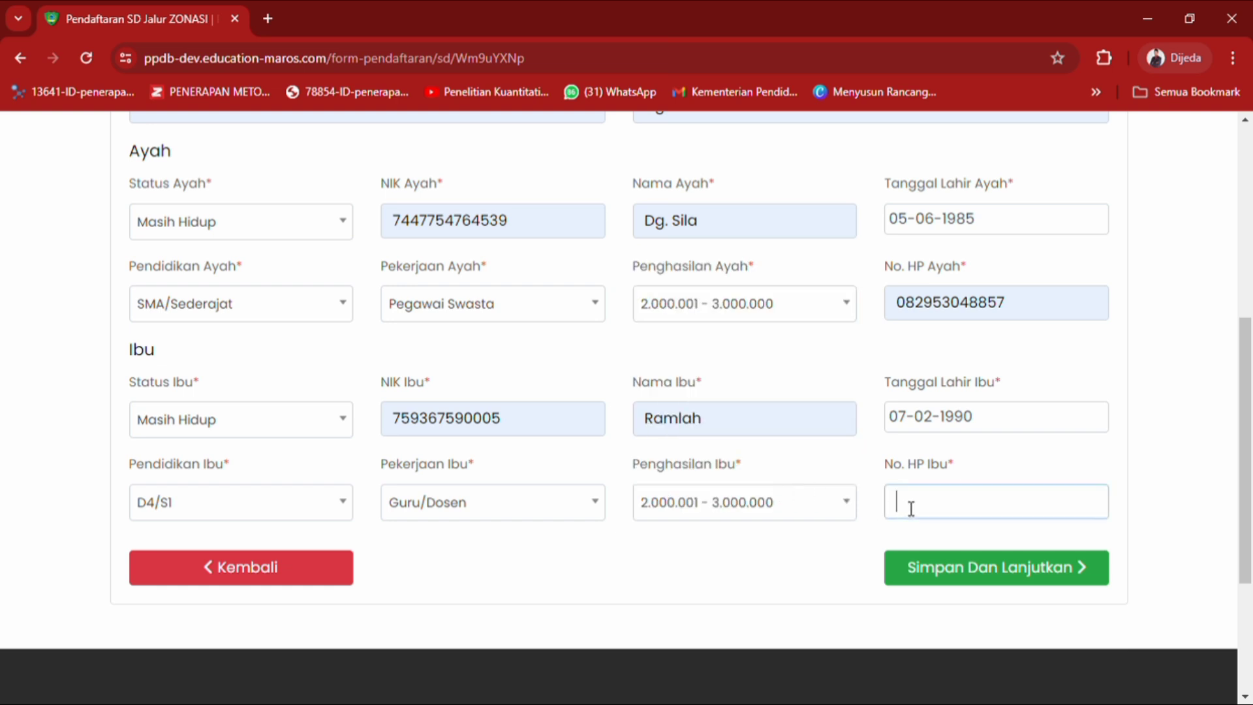
click(1016, 597)
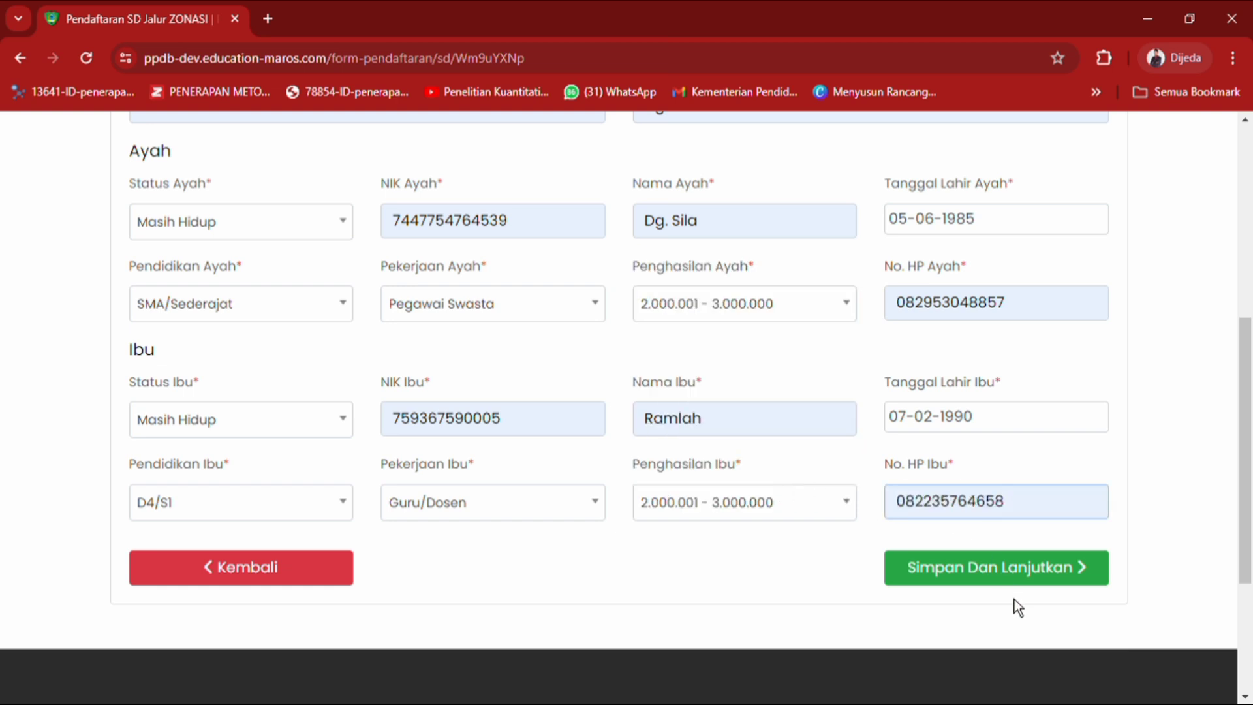
Save the family data with Simpan Dan Lanjutkan and dismiss the Success dialog to reach Kesehatan.
scroll(1223, 439, up, 3)
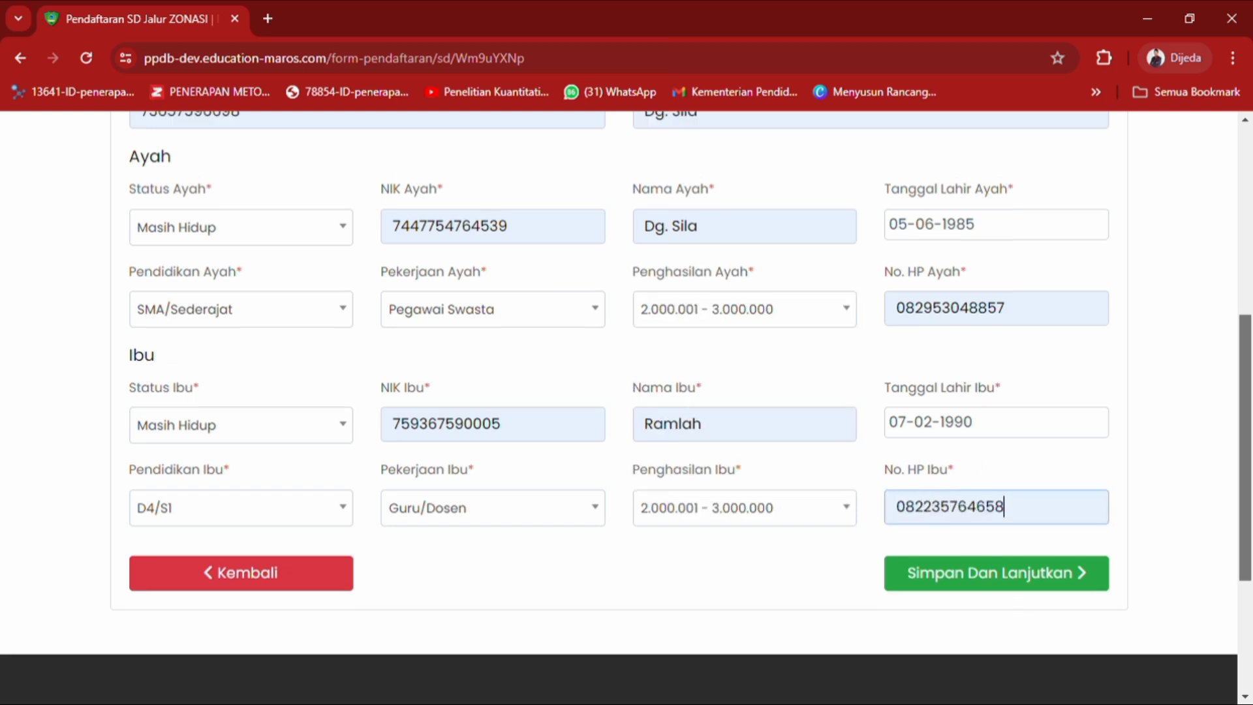
scroll(1251, 266, up, 4)
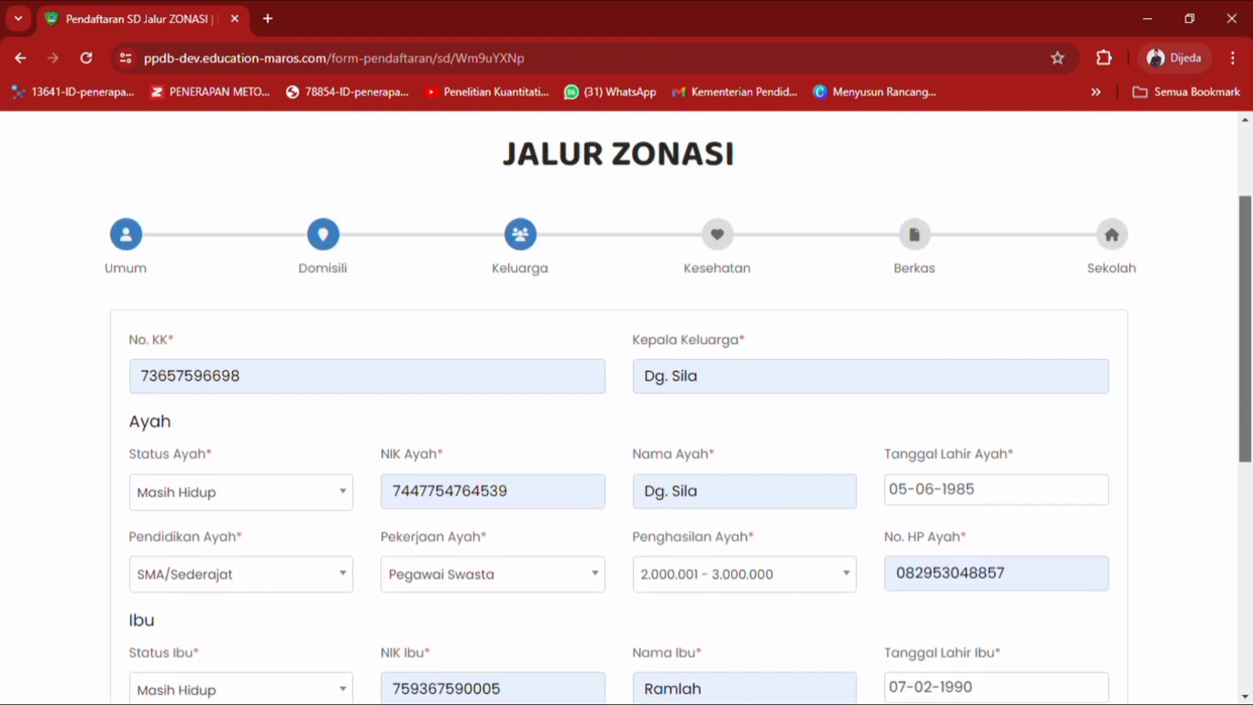
scroll(1250, 266, down, 3)
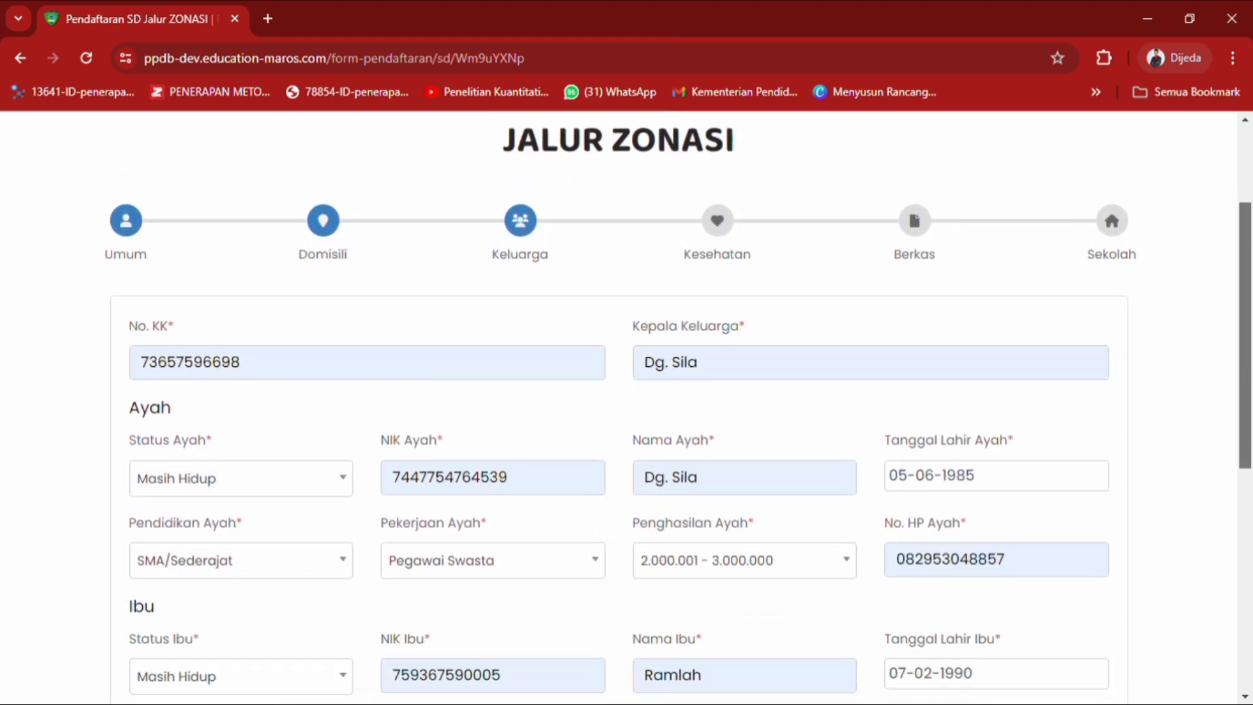
scroll(627, 408, down, 4)
scroll(627, 407, up, 1)
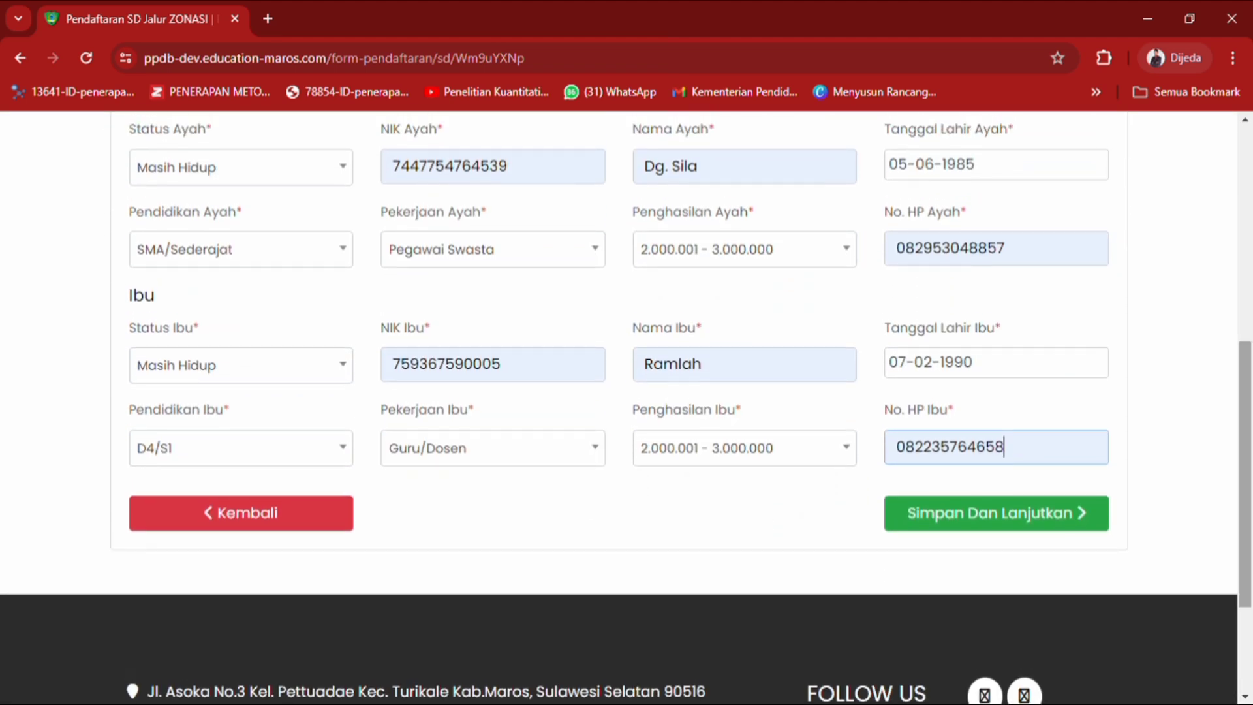
click(1005, 528)
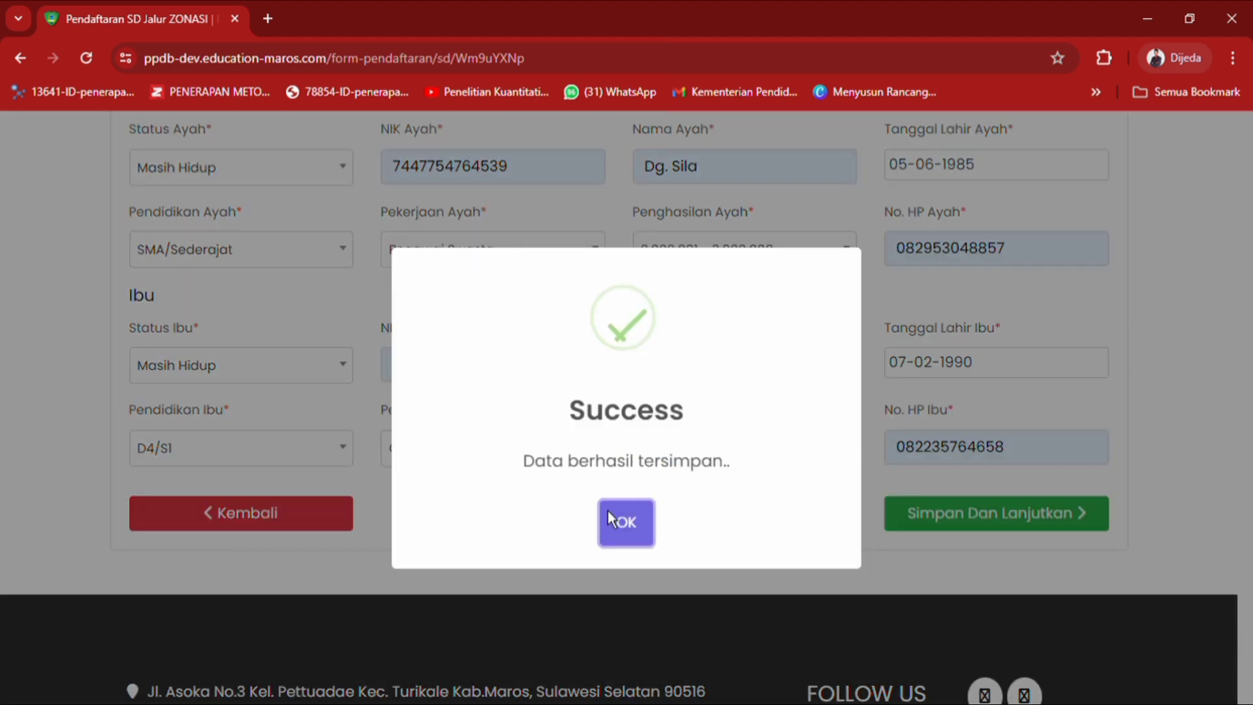
click(627, 532)
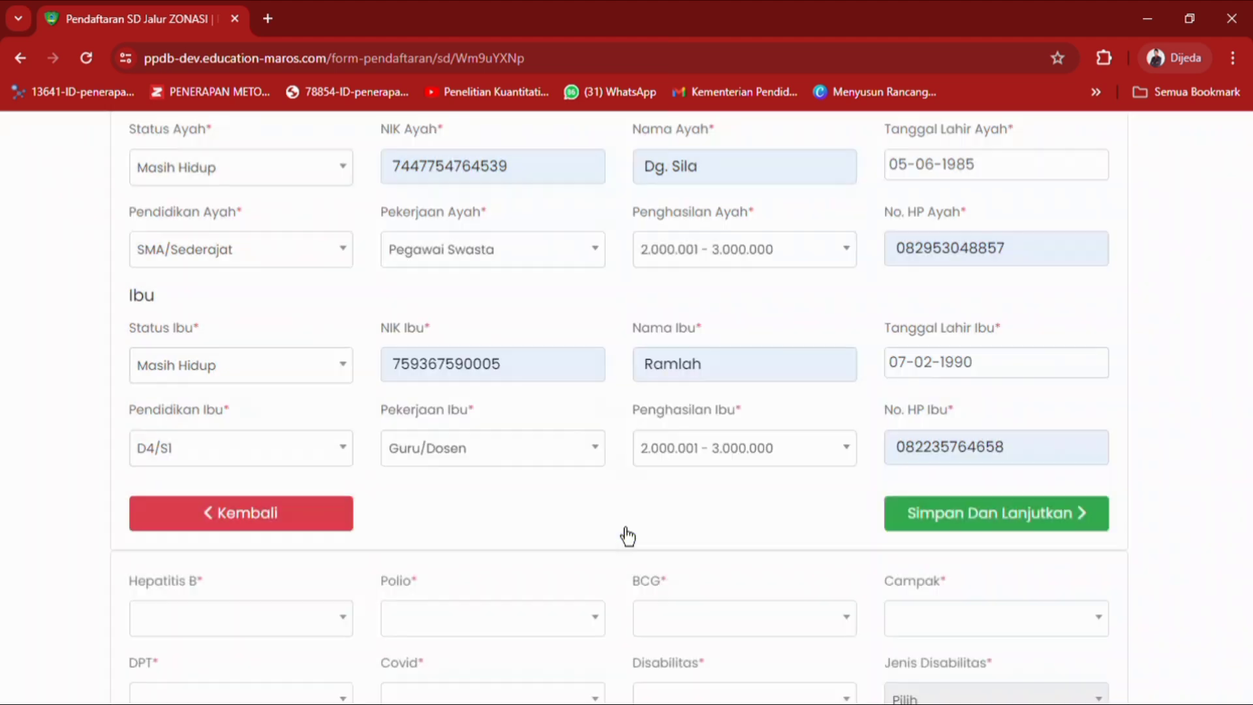
drag(1245, 388, 1246, 241)
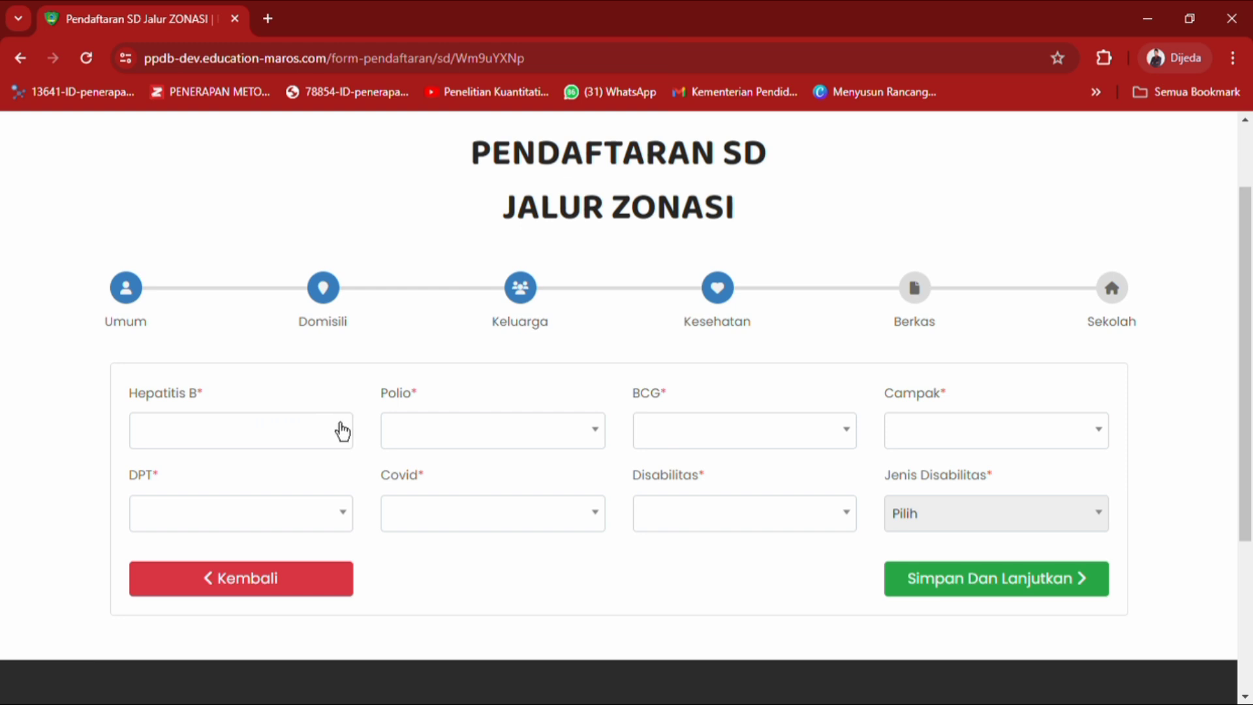
Answer Tidak for Hepatitis B, Polio and BCG, and Ya for Campak.
click(344, 443)
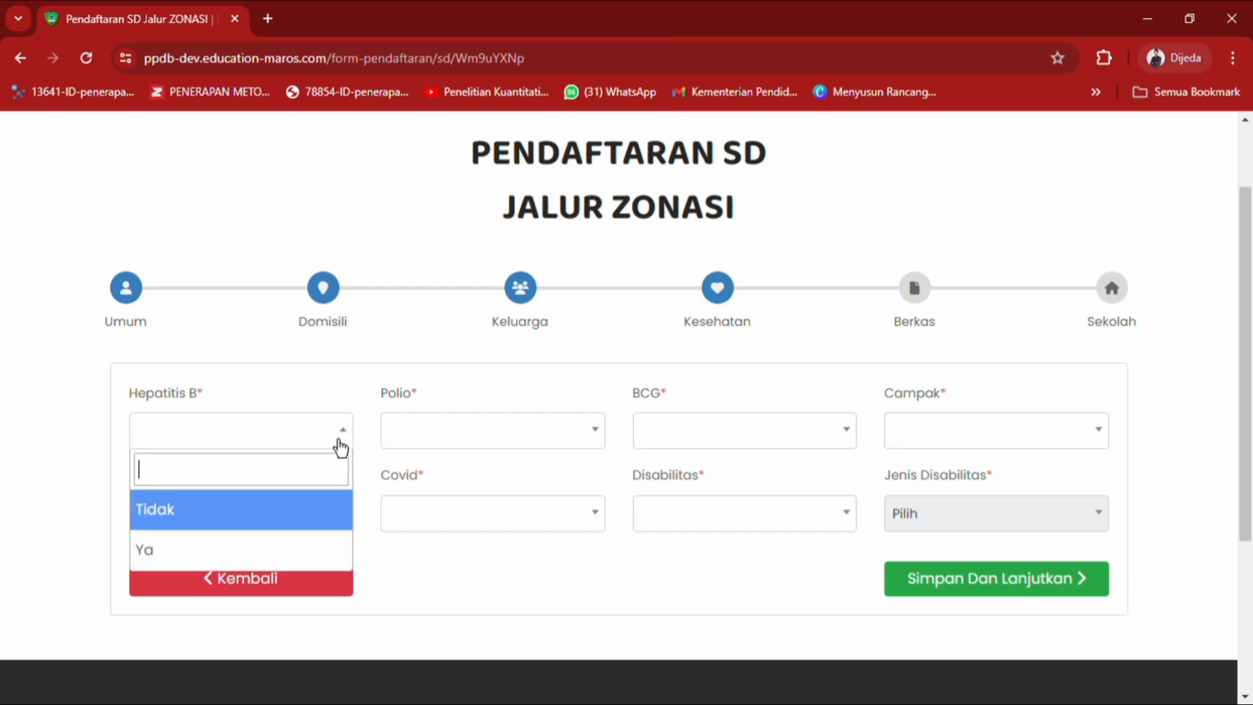
click(294, 521)
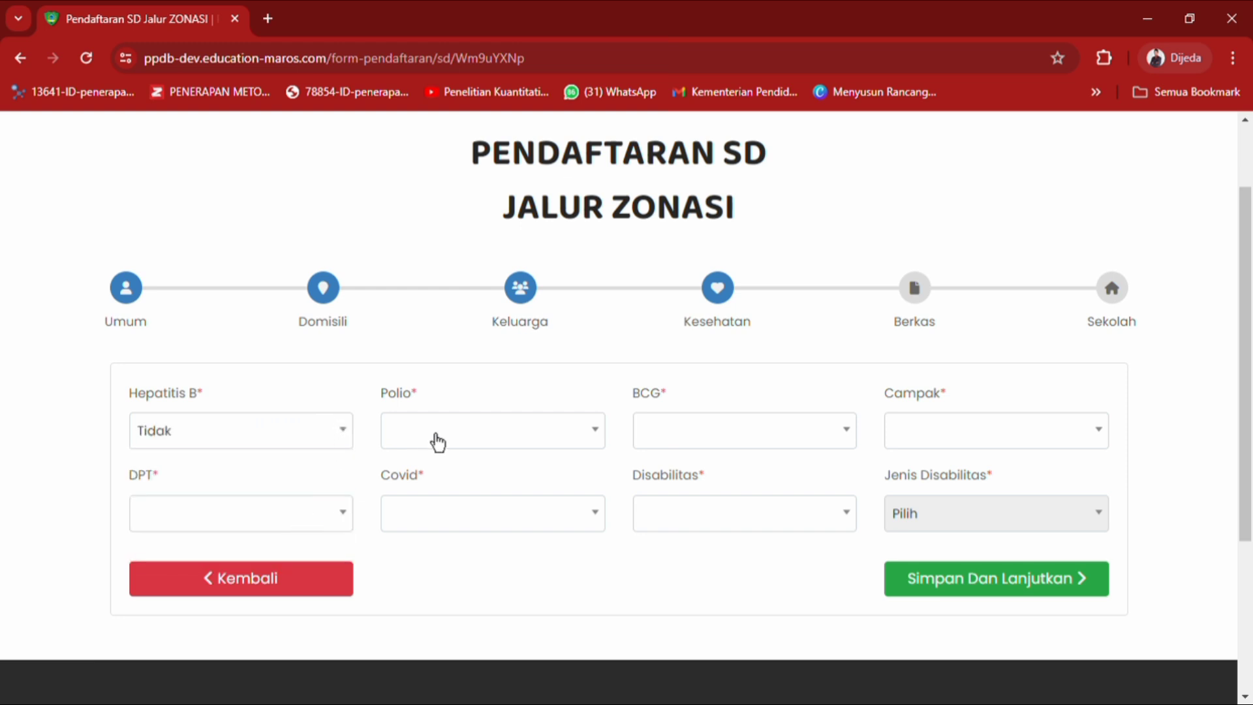
click(437, 440)
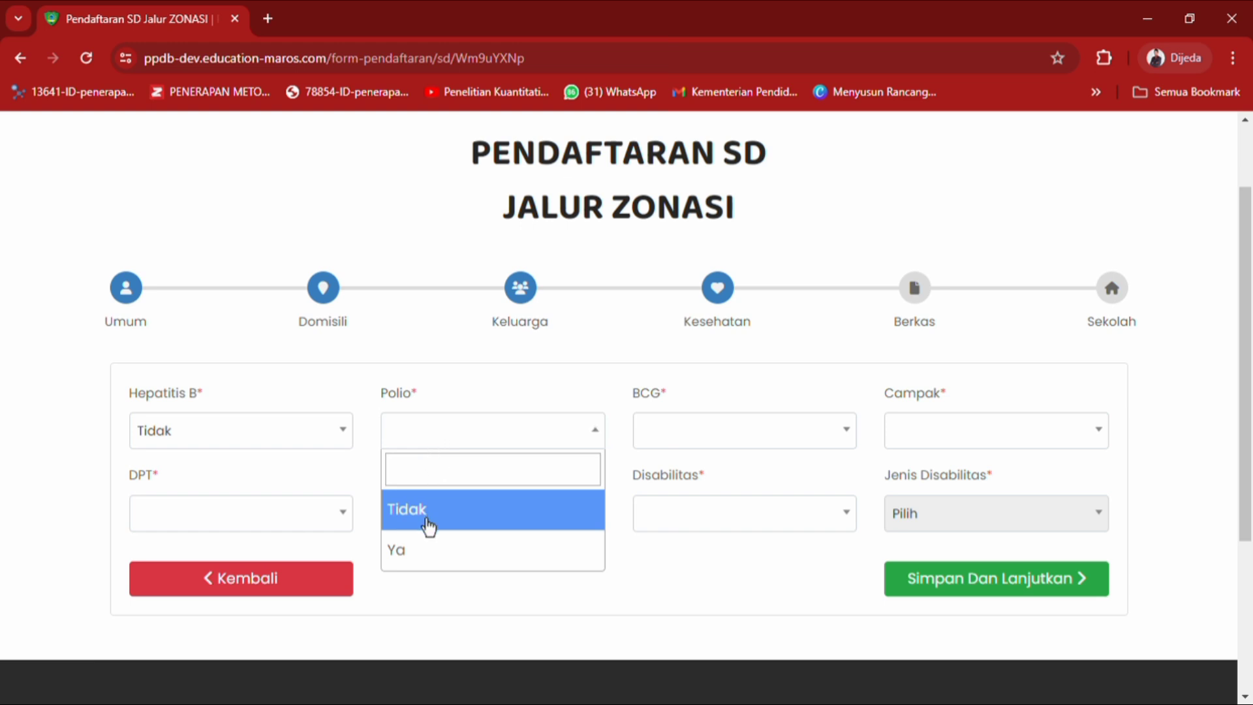
click(429, 527)
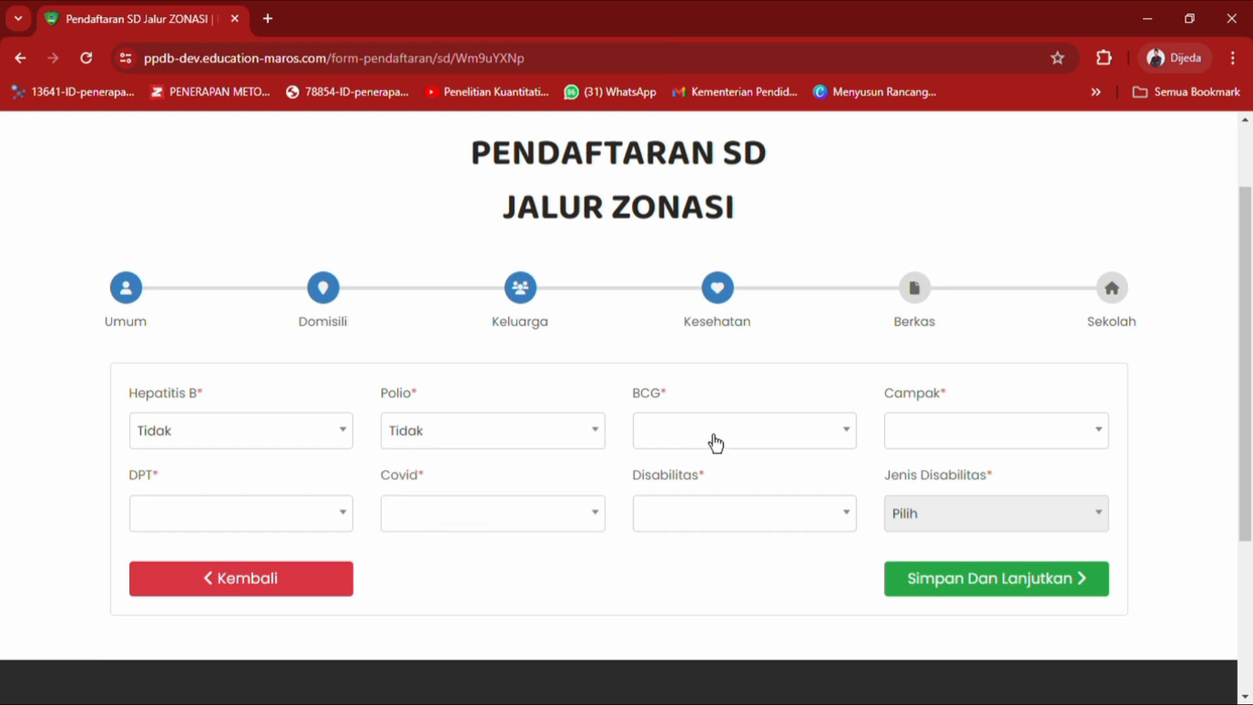
click(714, 443)
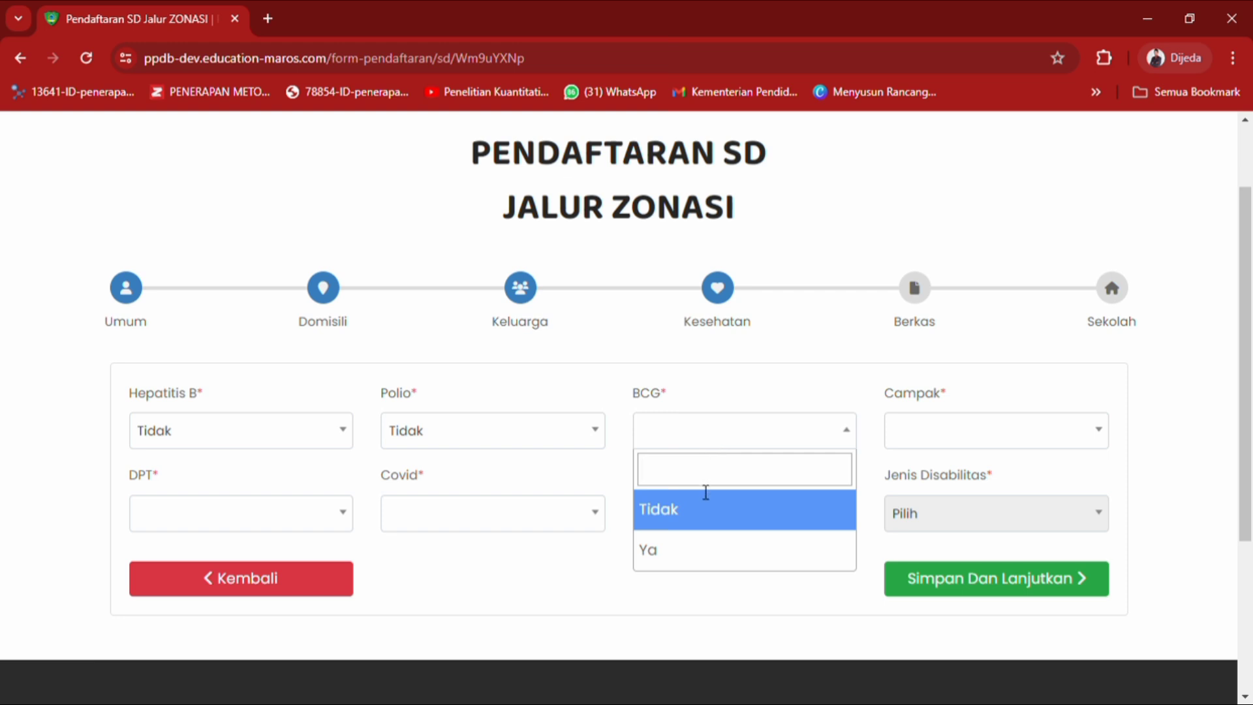
click(702, 525)
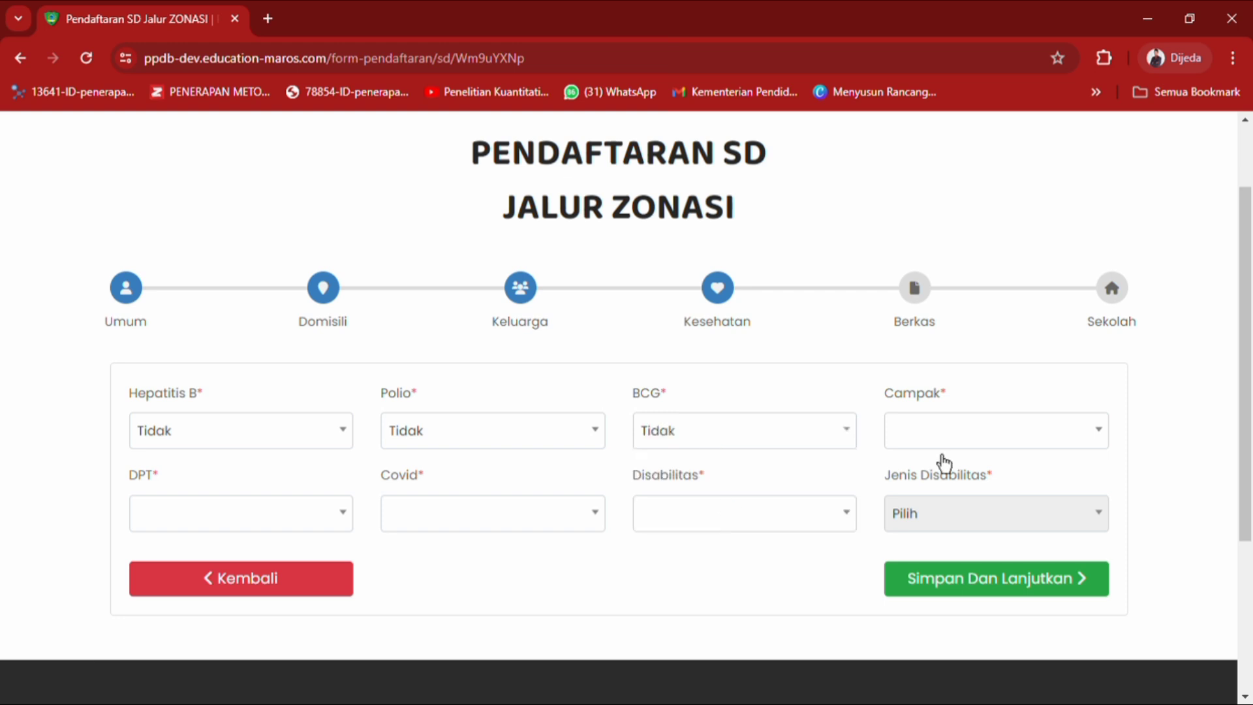
click(961, 444)
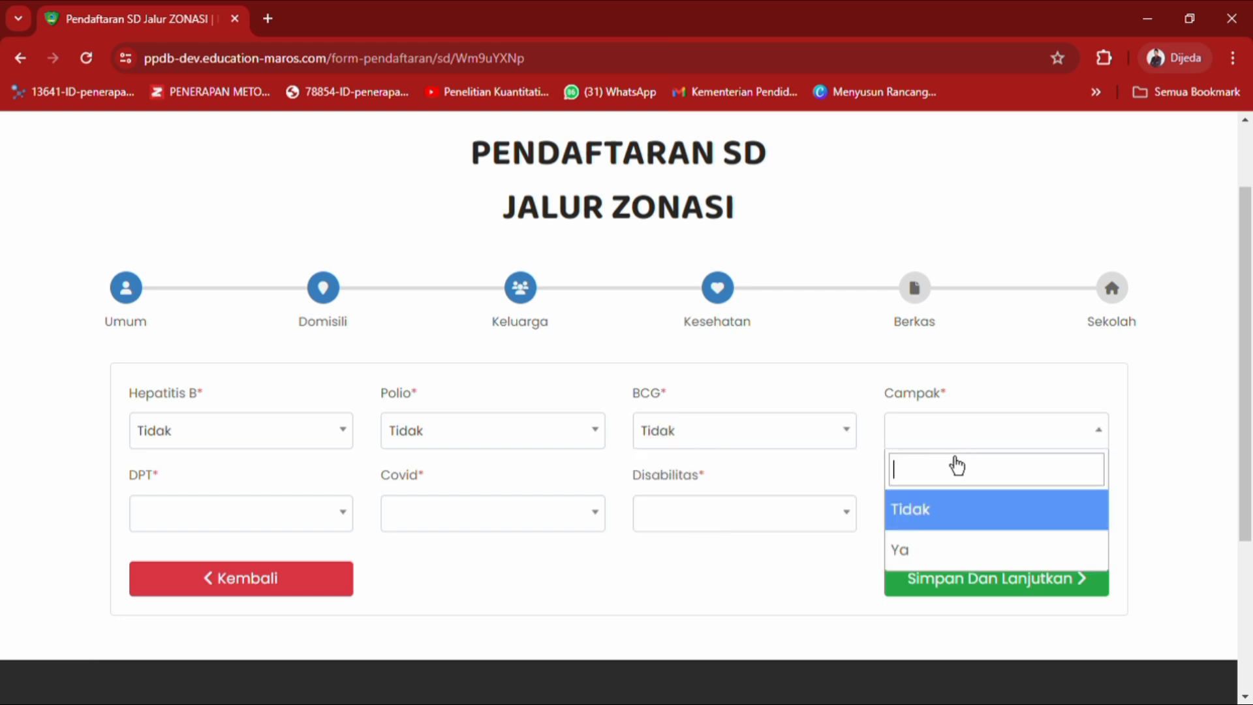
click(945, 559)
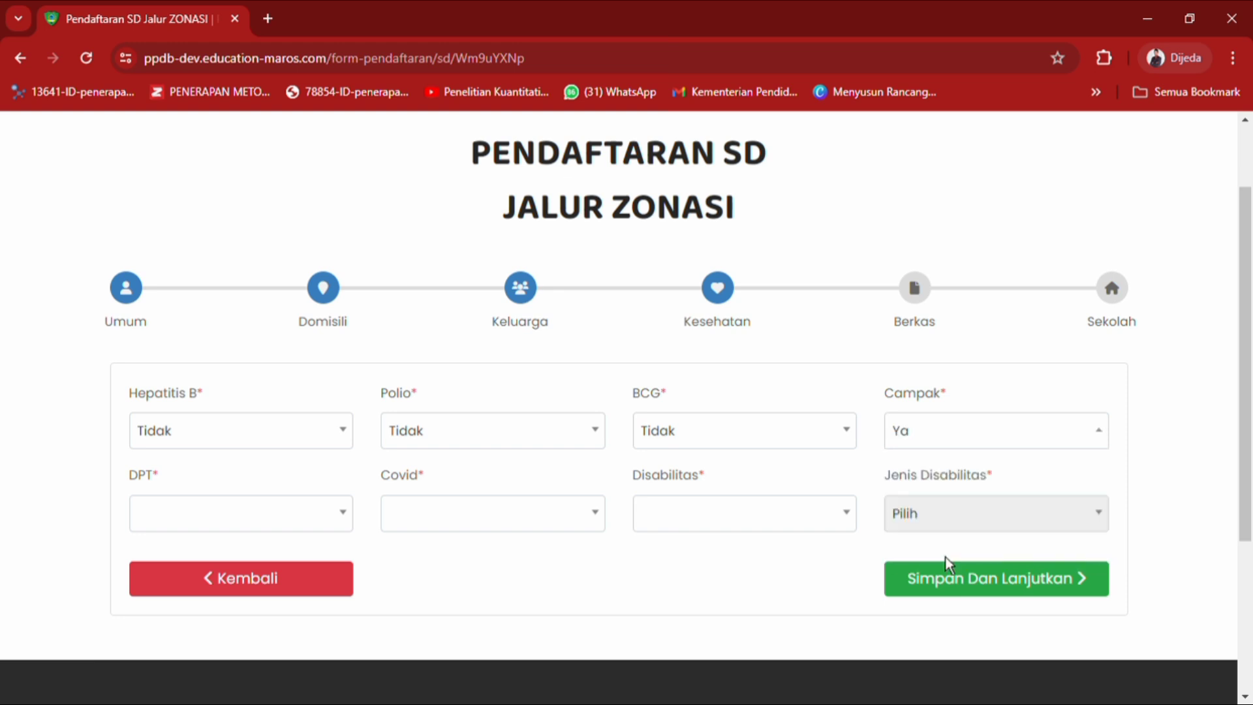
Answer Tidak for DPT, Covid and Disabilitas.
click(352, 521)
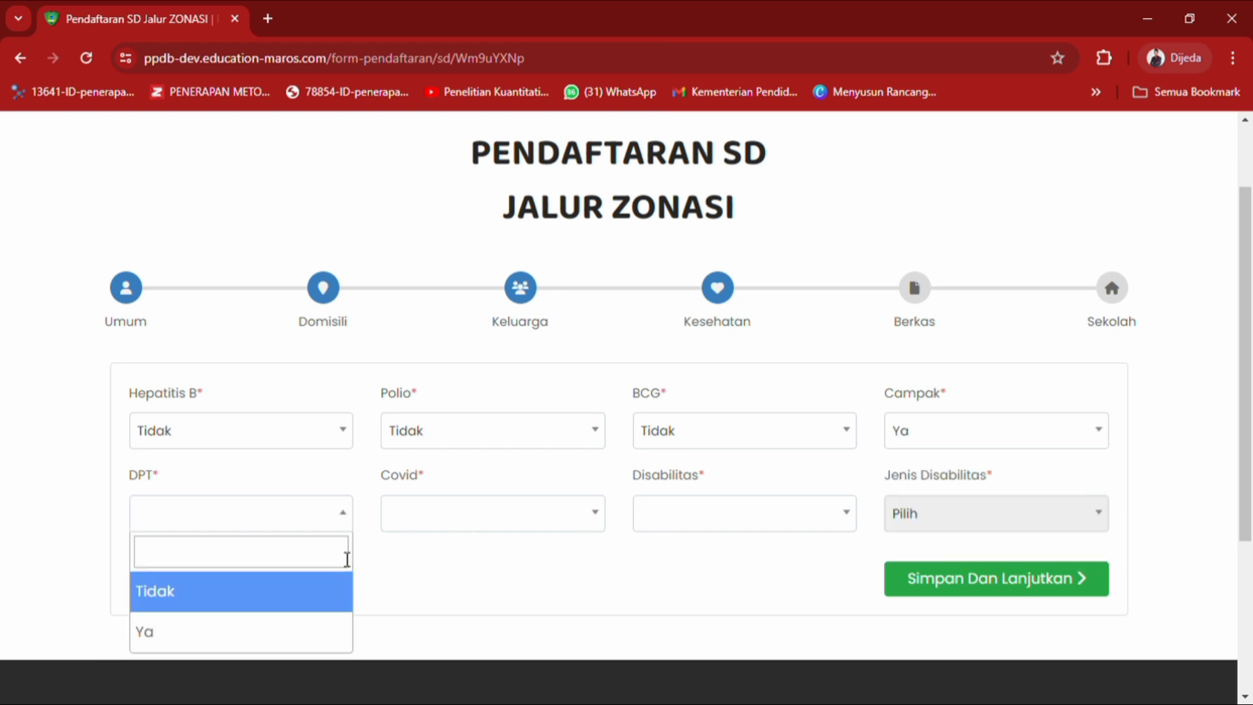
click(335, 599)
click(452, 522)
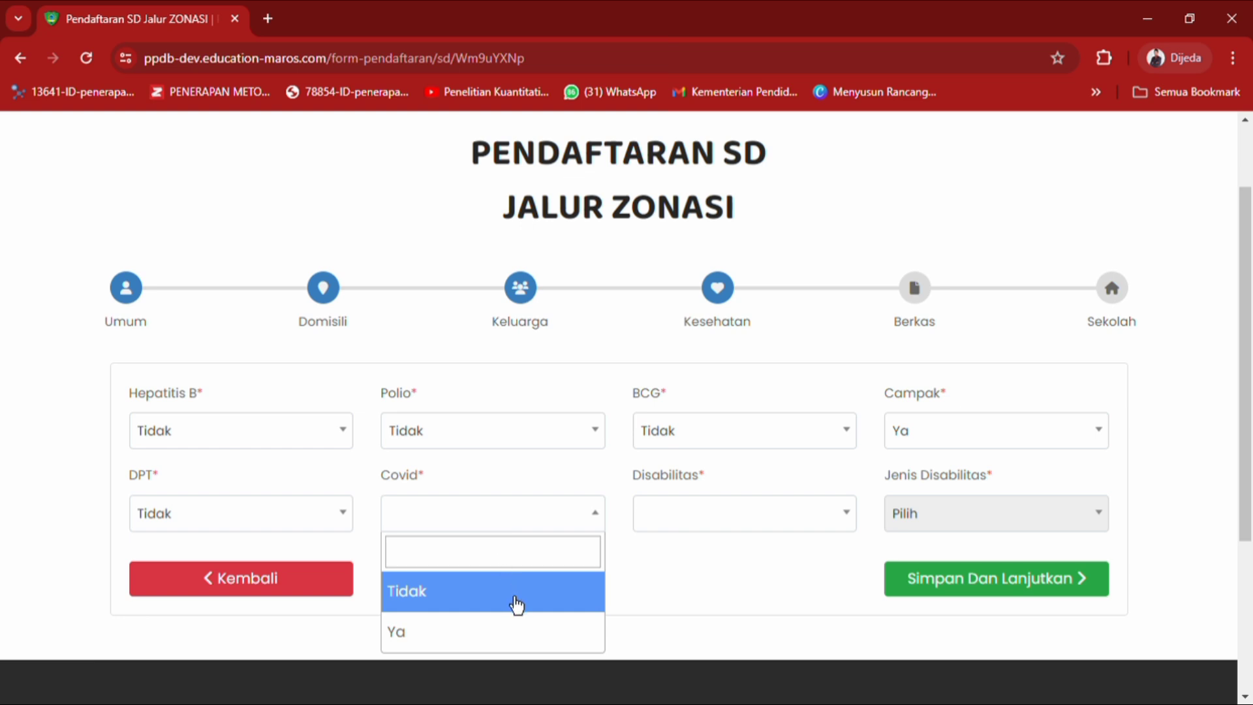
click(517, 601)
click(820, 529)
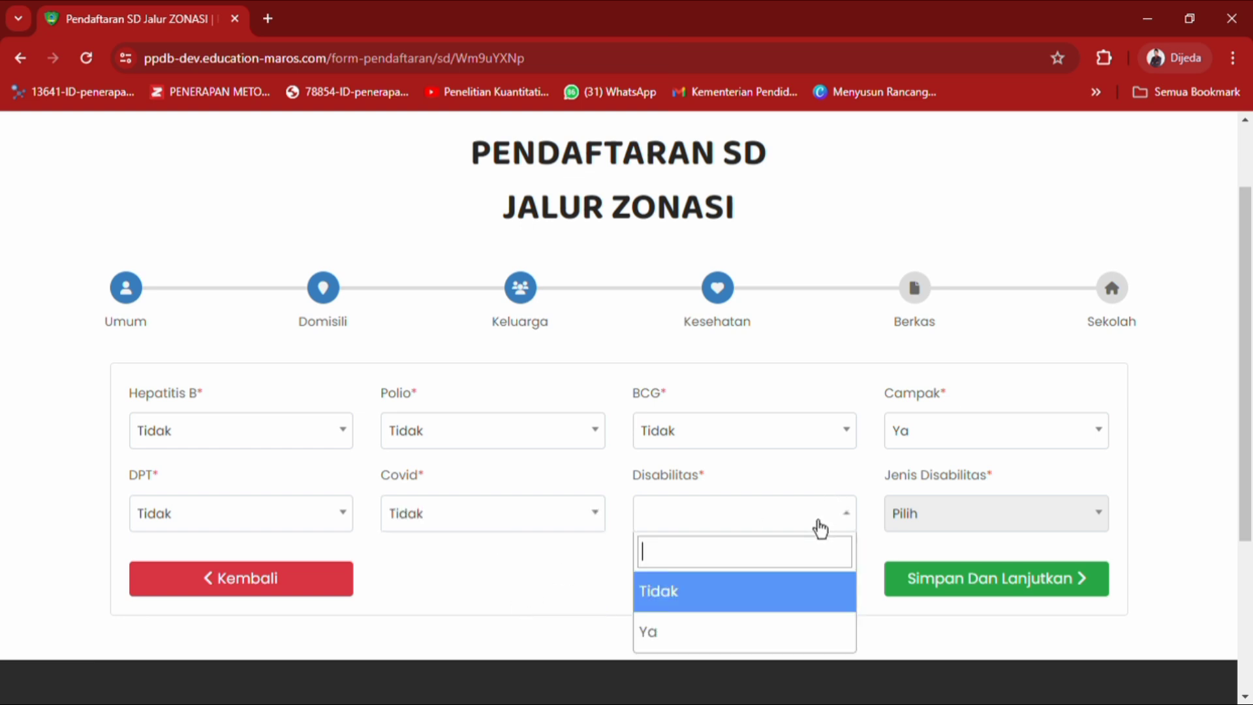
click(803, 613)
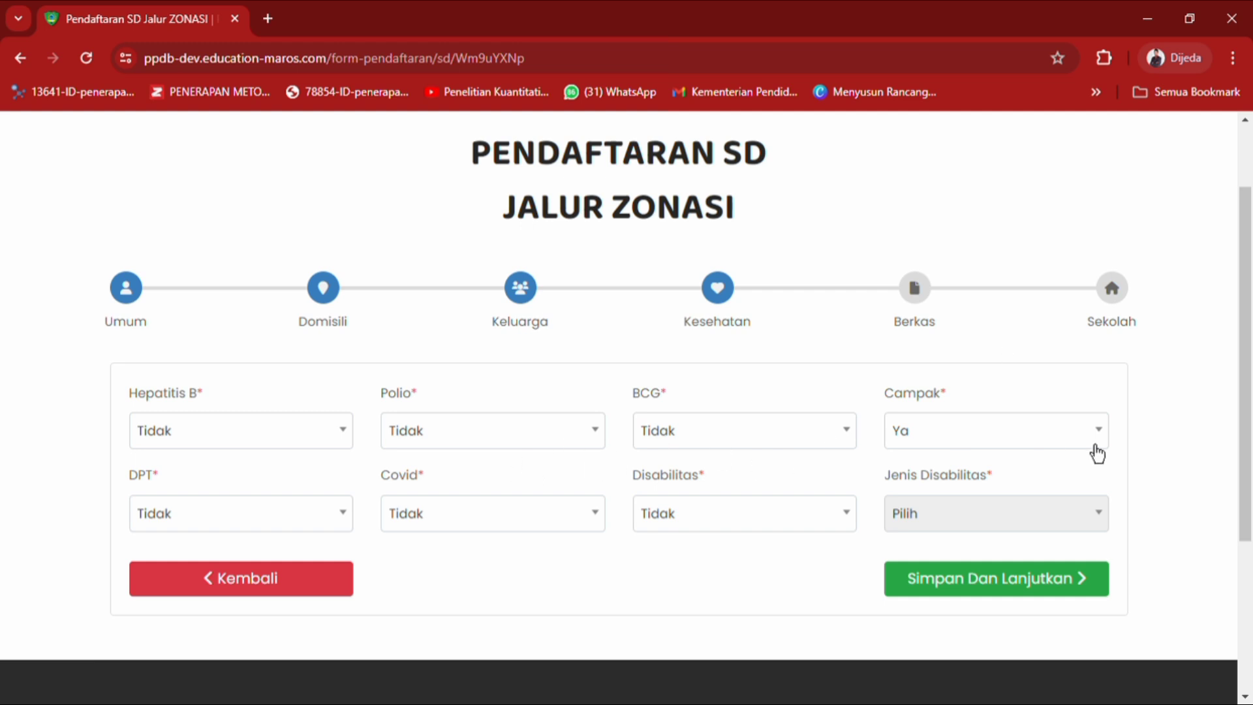
Save the health answers and confirm the Success message to open the Berkas step.
scroll(1246, 366, down, 1)
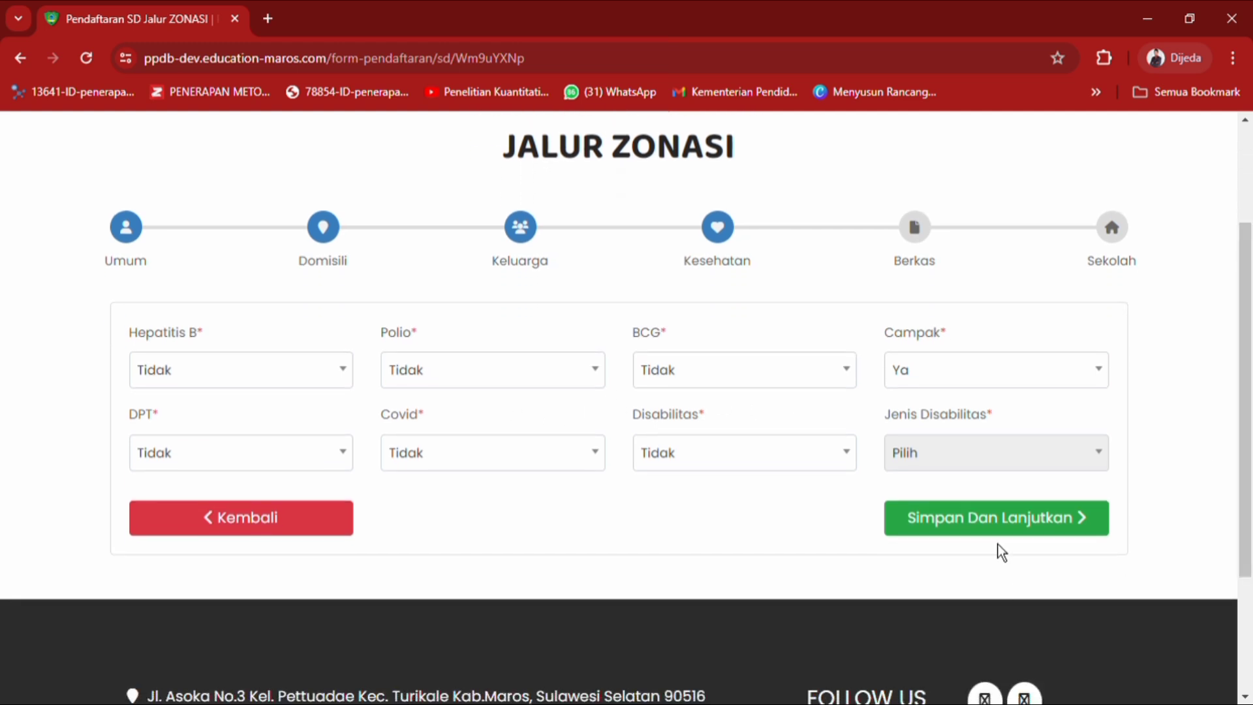
click(1000, 542)
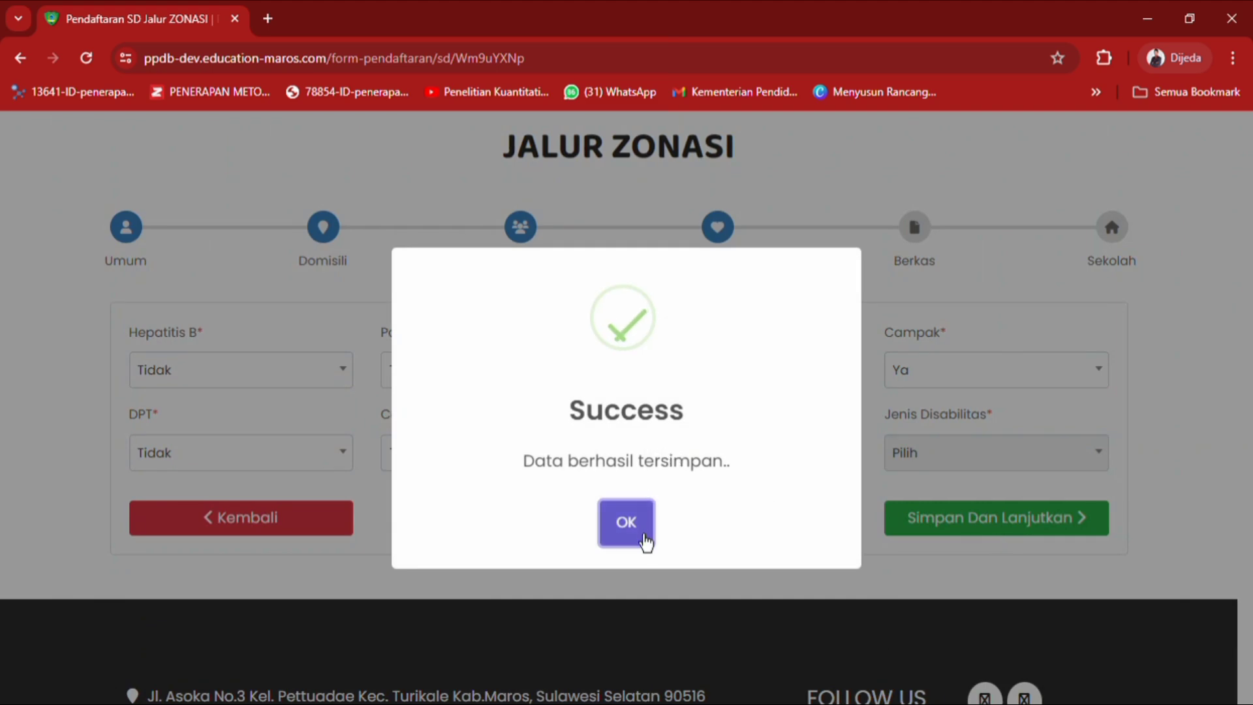
click(645, 541)
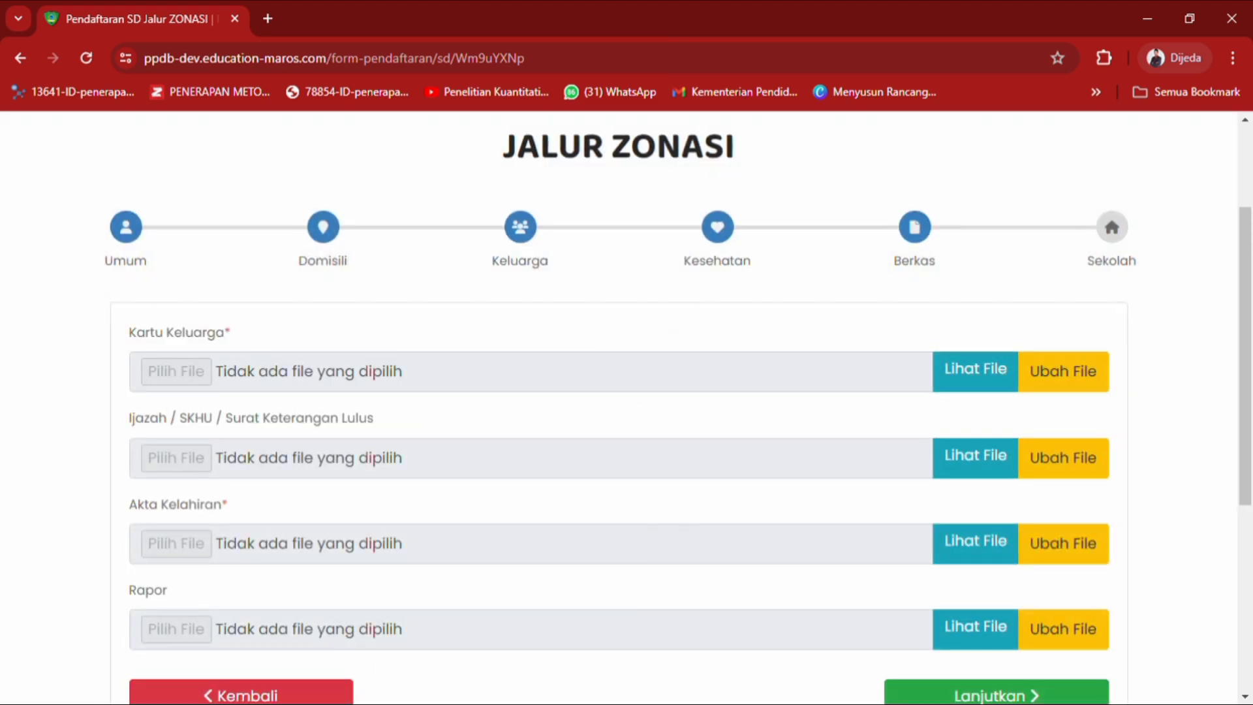
Upload KK_new.jpg as the Kartu Keluarga document.
mouse_move(1246, 332)
mouse_down()
mouse_move(1245, 274)
mouse_move(1245, 335)
mouse_up()
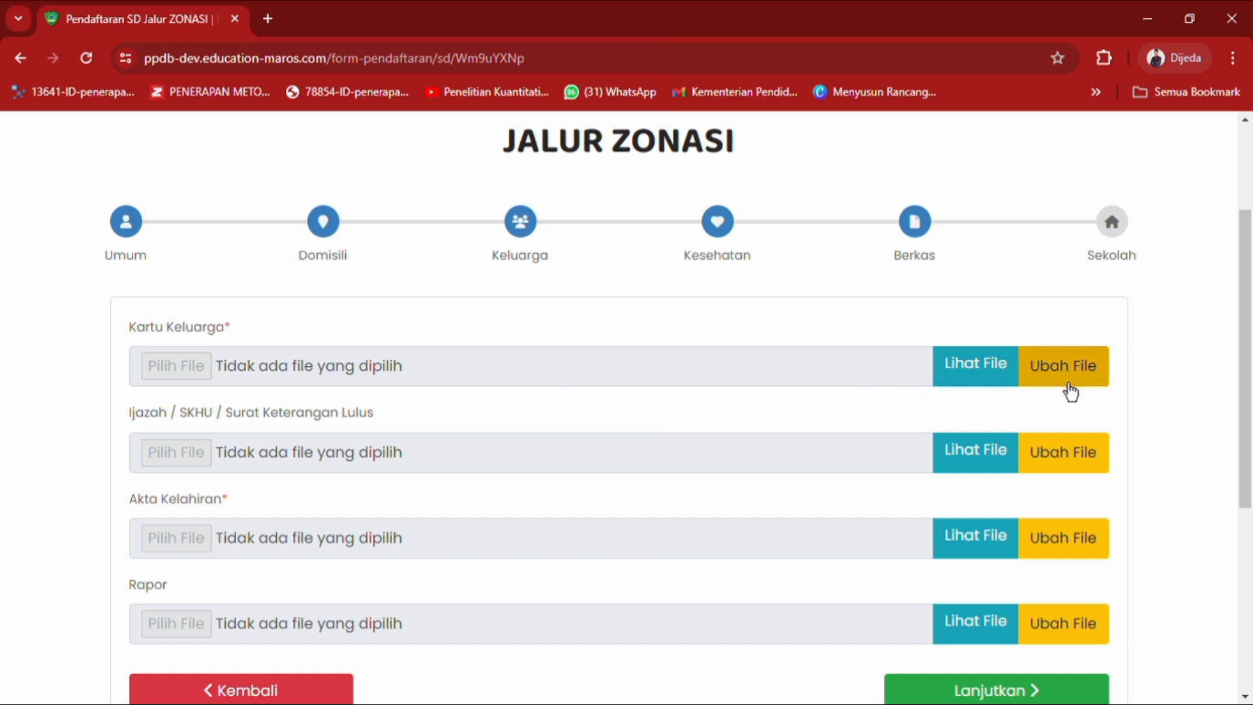
click(1071, 393)
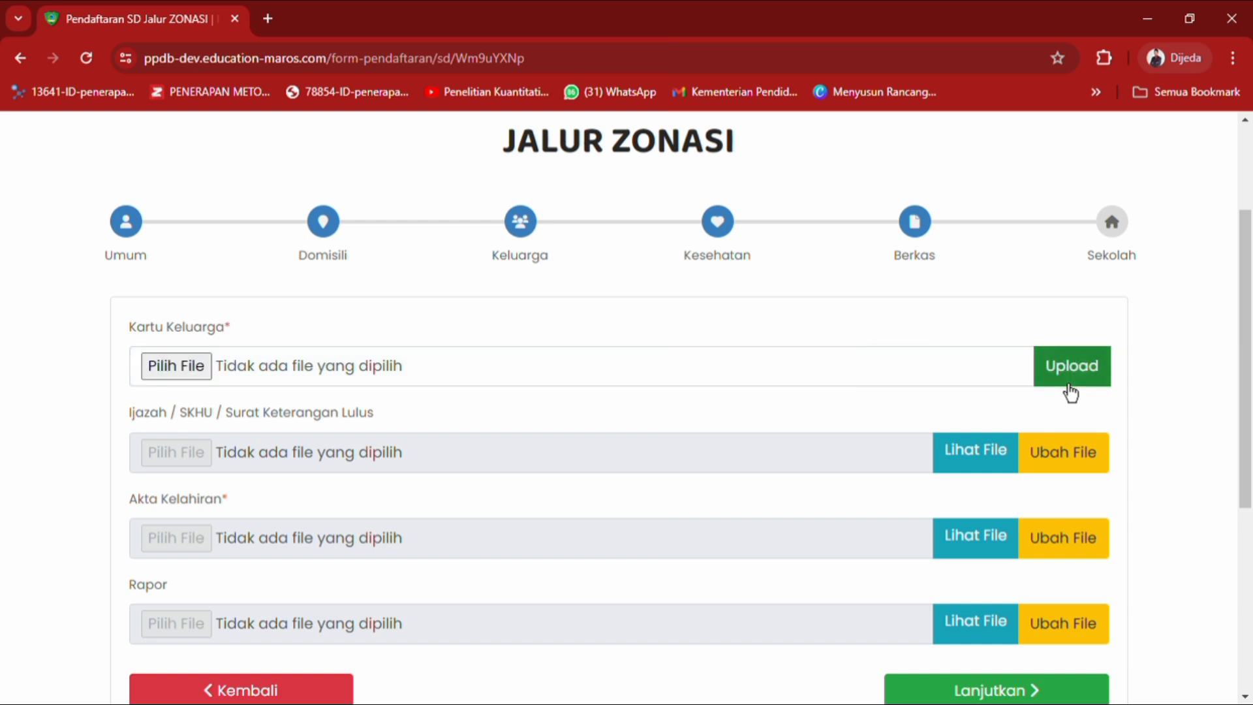
click(1071, 392)
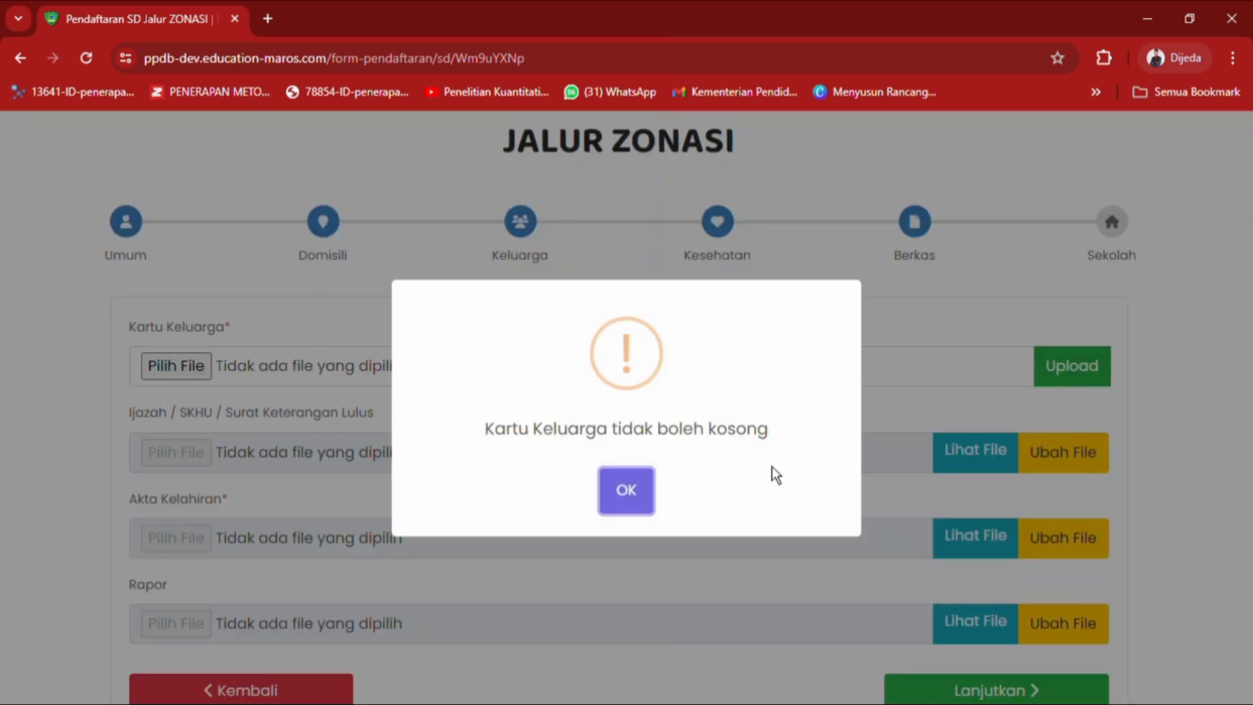
click(628, 504)
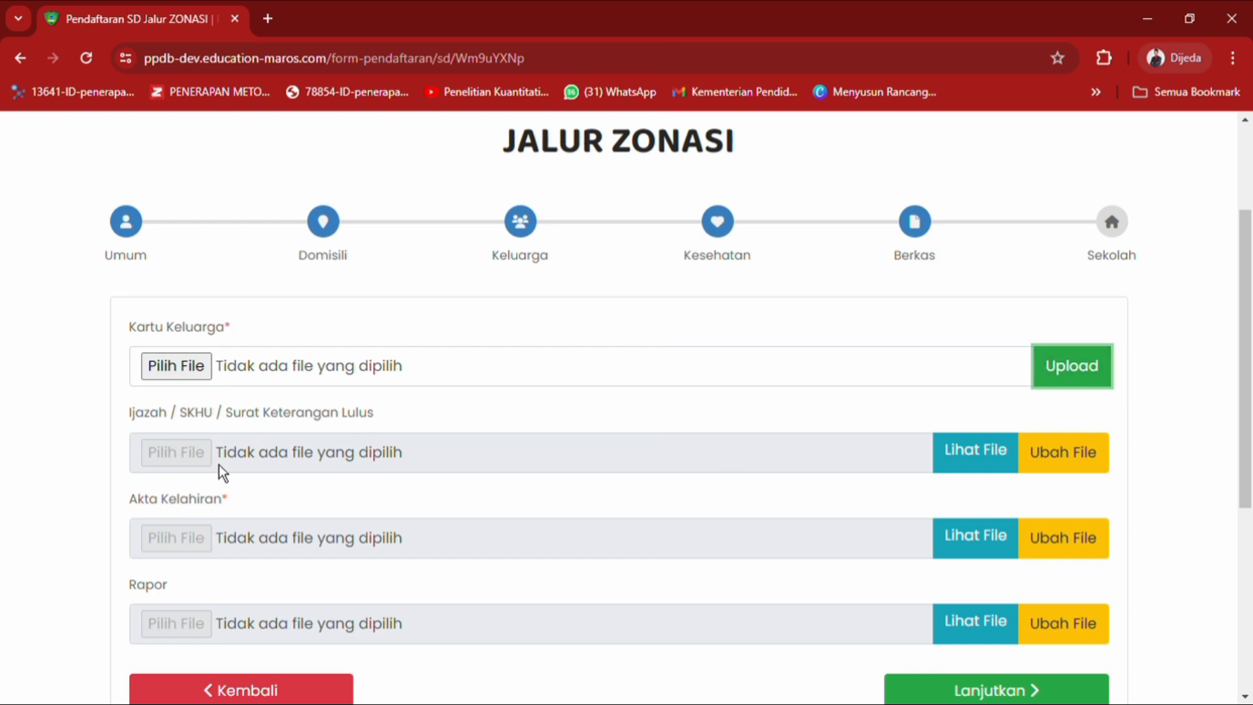
click(178, 368)
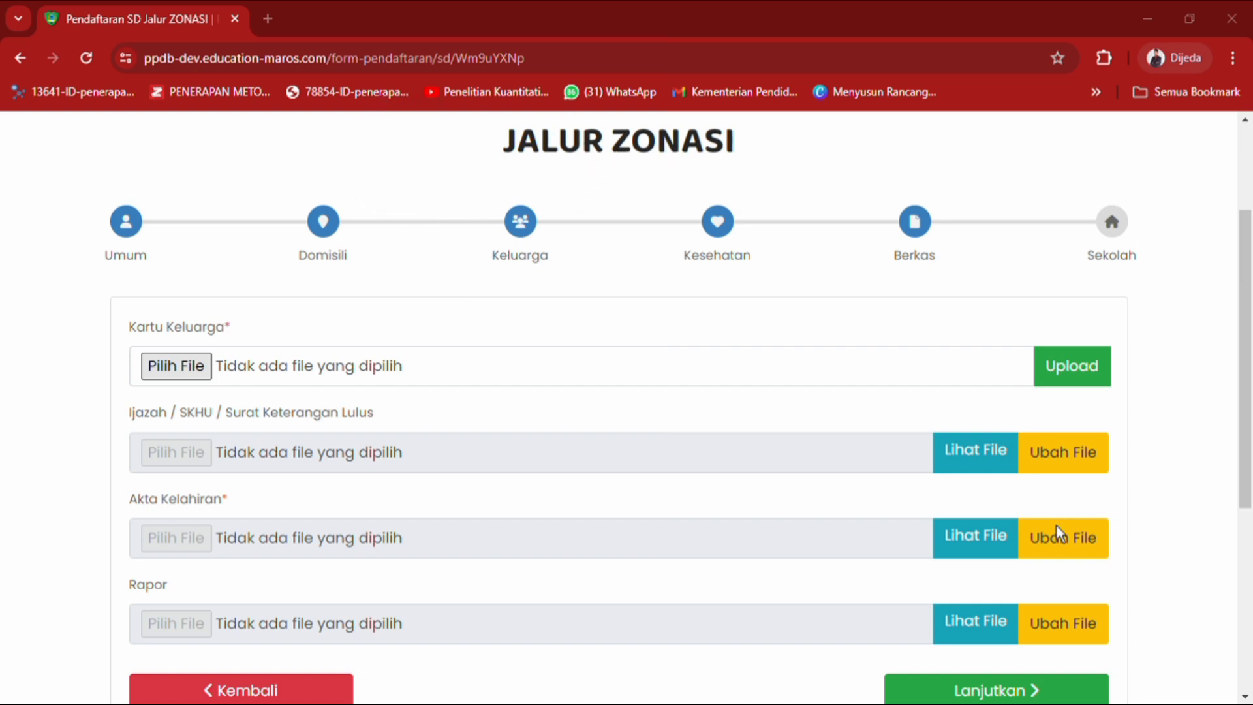
click(1064, 636)
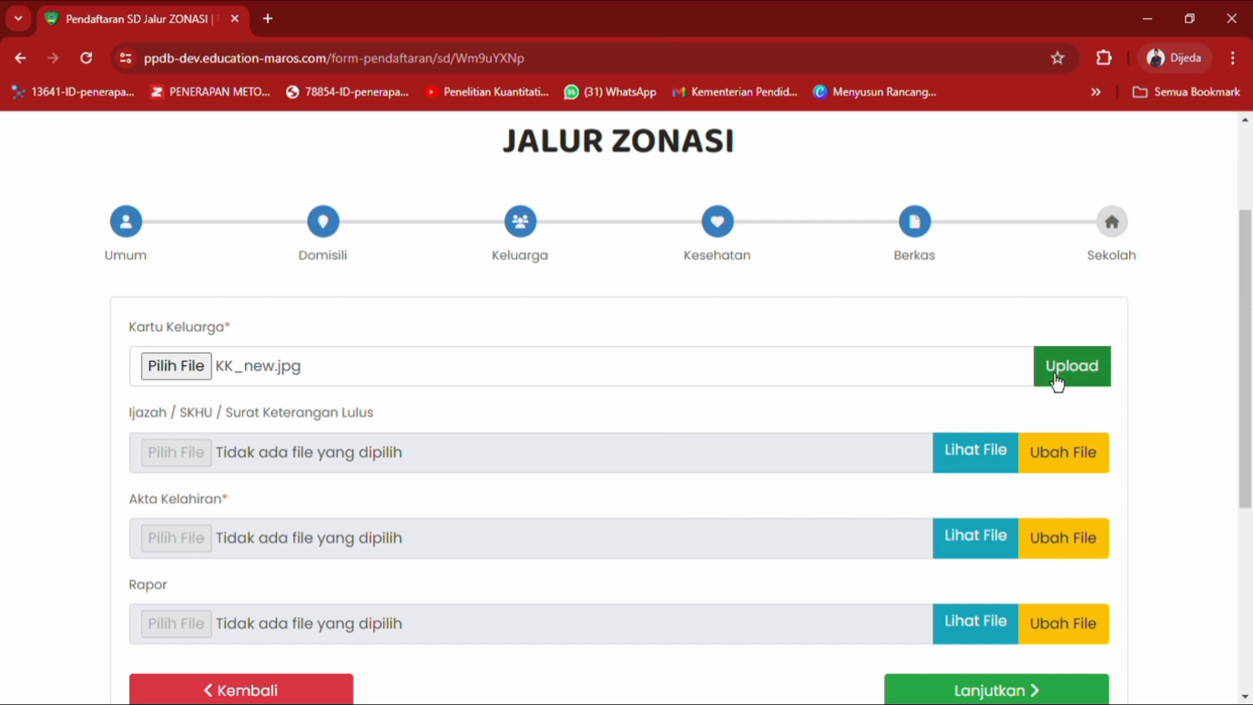
click(1076, 380)
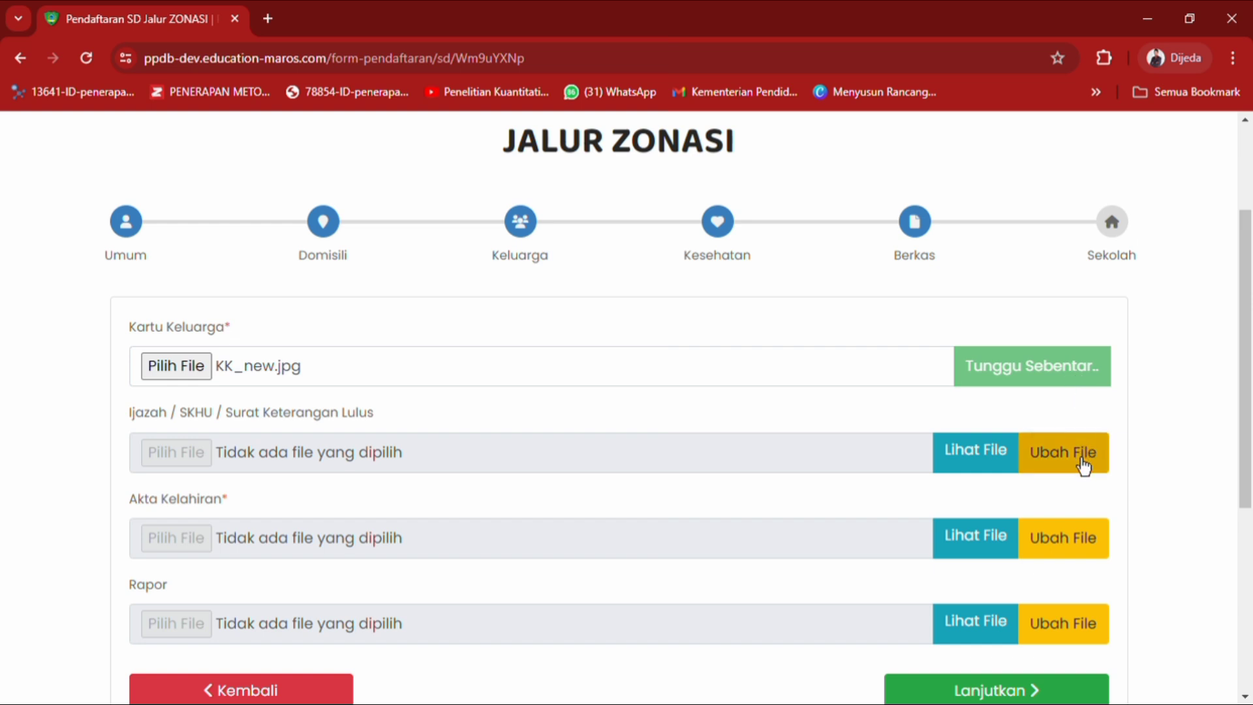
Reopen the Ijazah, Akta Kelahiran and Rapor rows for new files and dismiss the Success message.
click(1084, 464)
click(1079, 565)
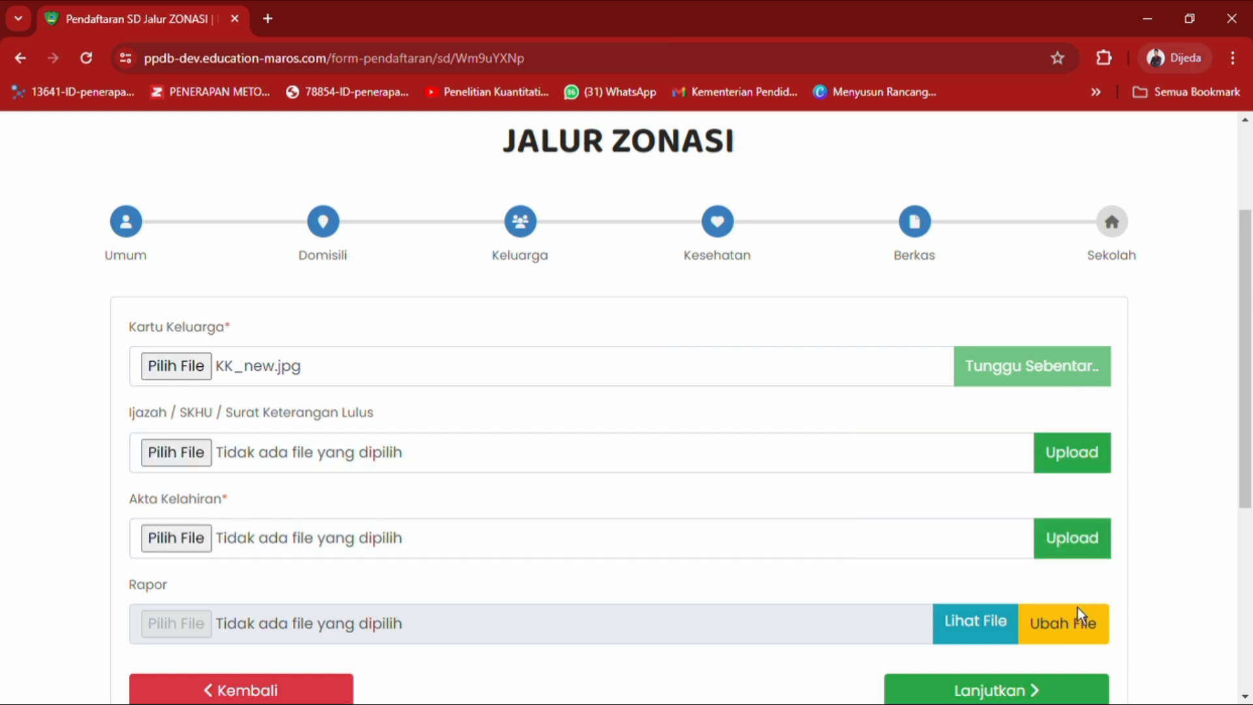
click(1080, 619)
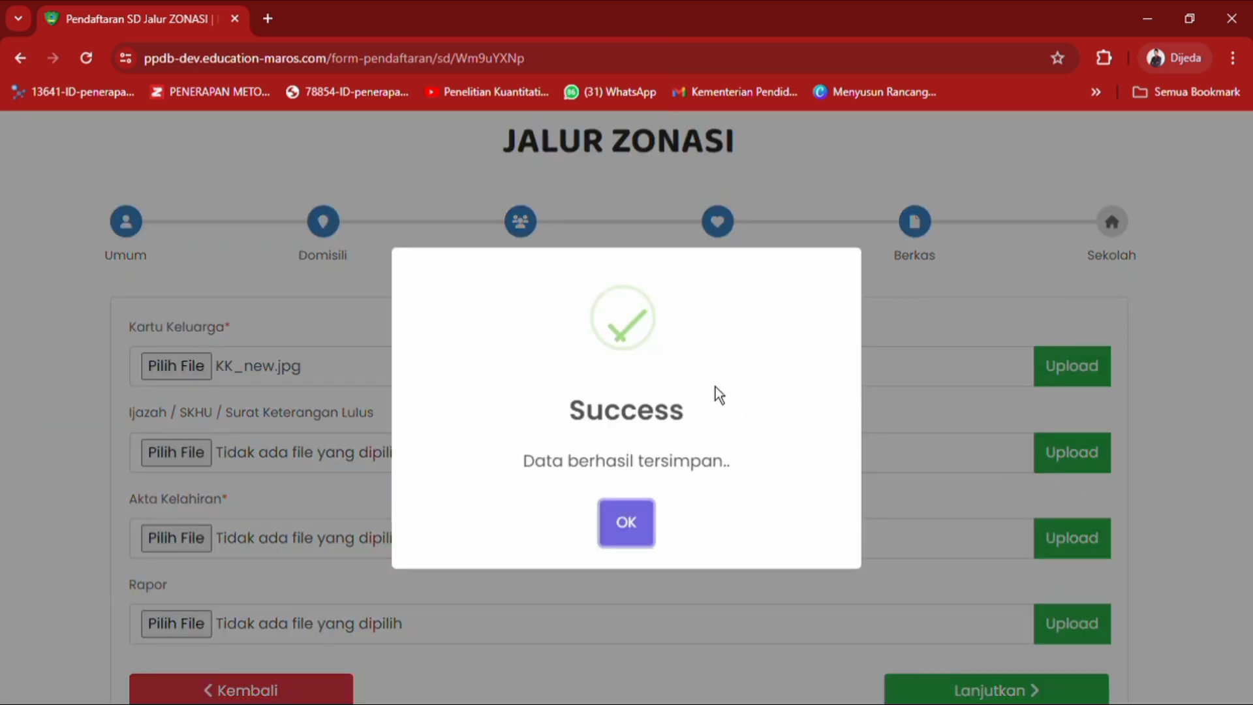
click(637, 532)
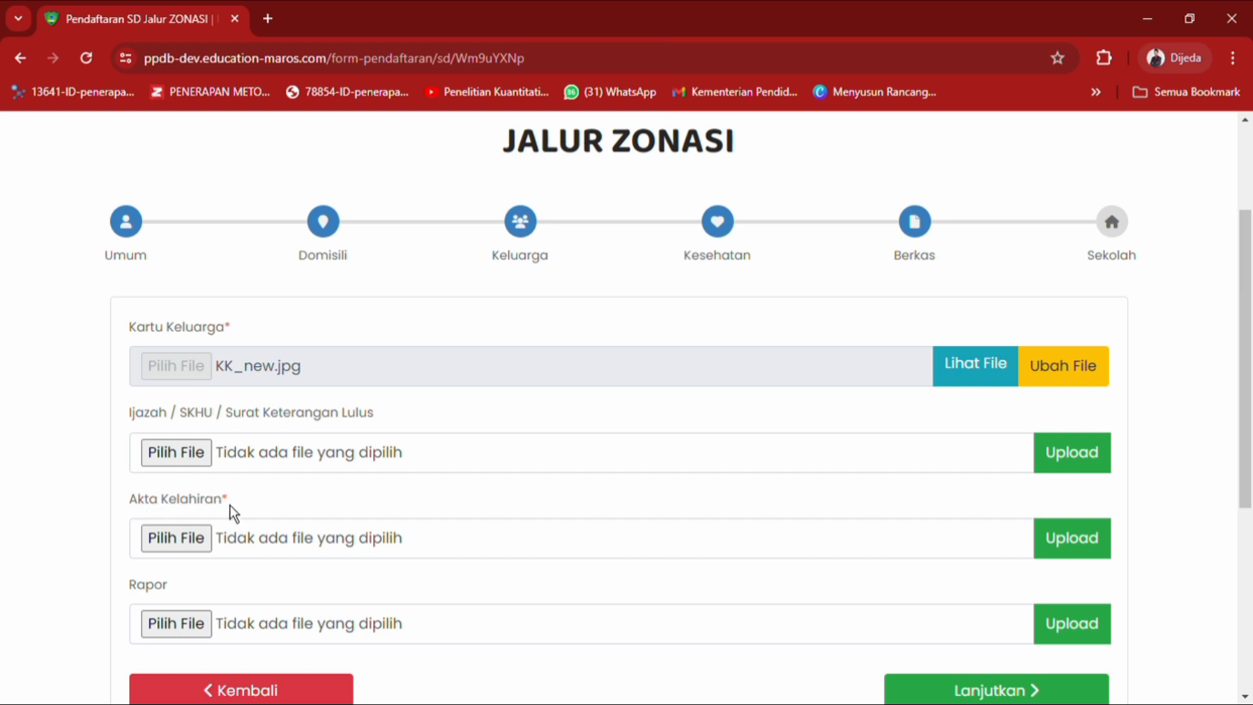
Upload Akte kelahiran.jpeg on the Akta Kelahiran row and dismiss the Success message.
click(189, 548)
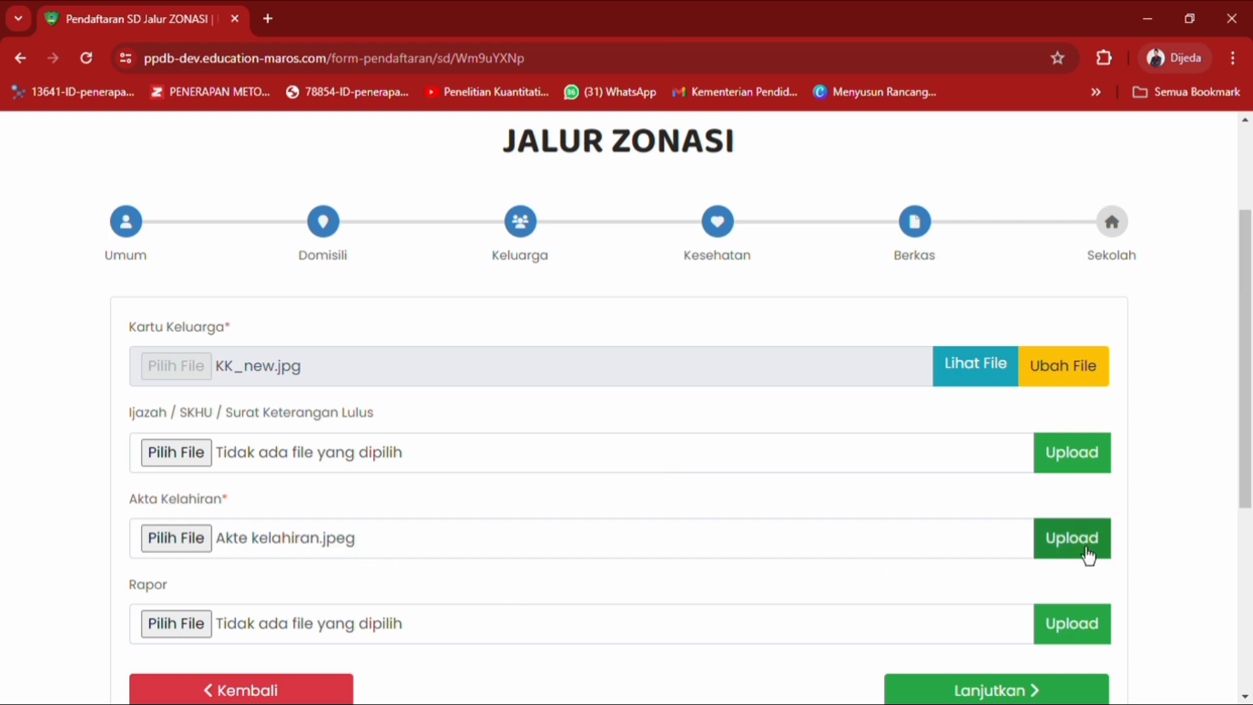
click(1088, 556)
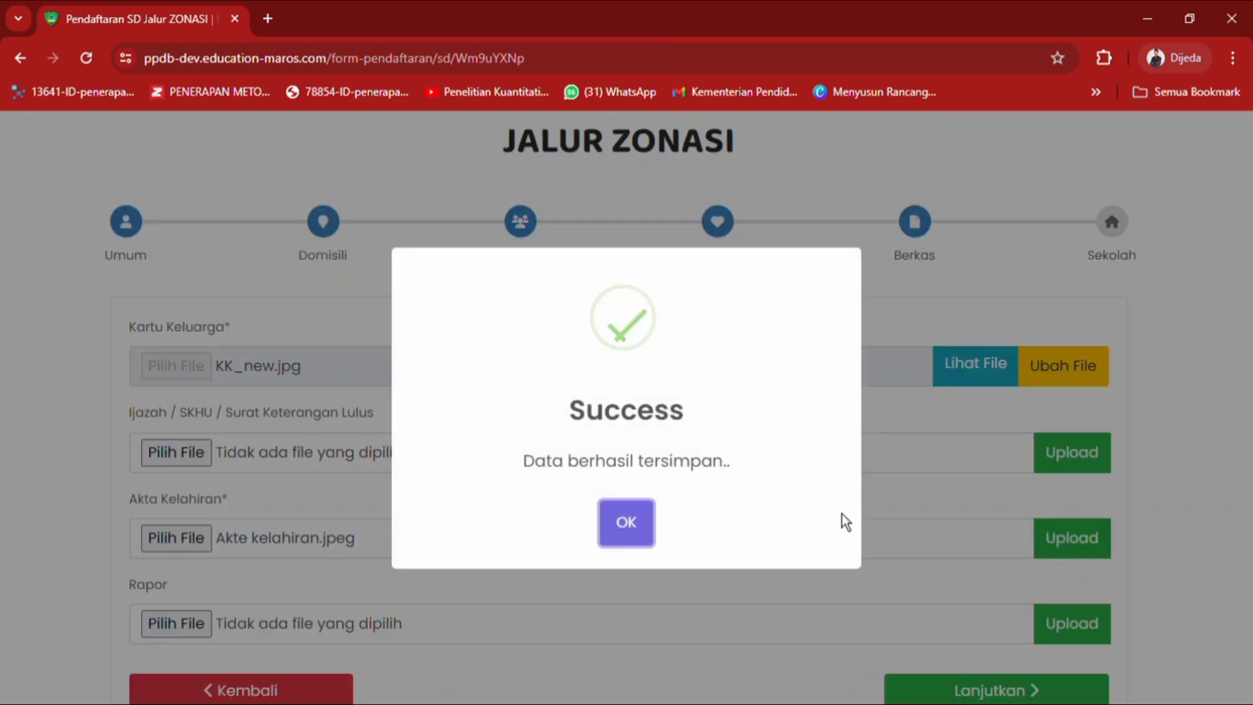
click(641, 529)
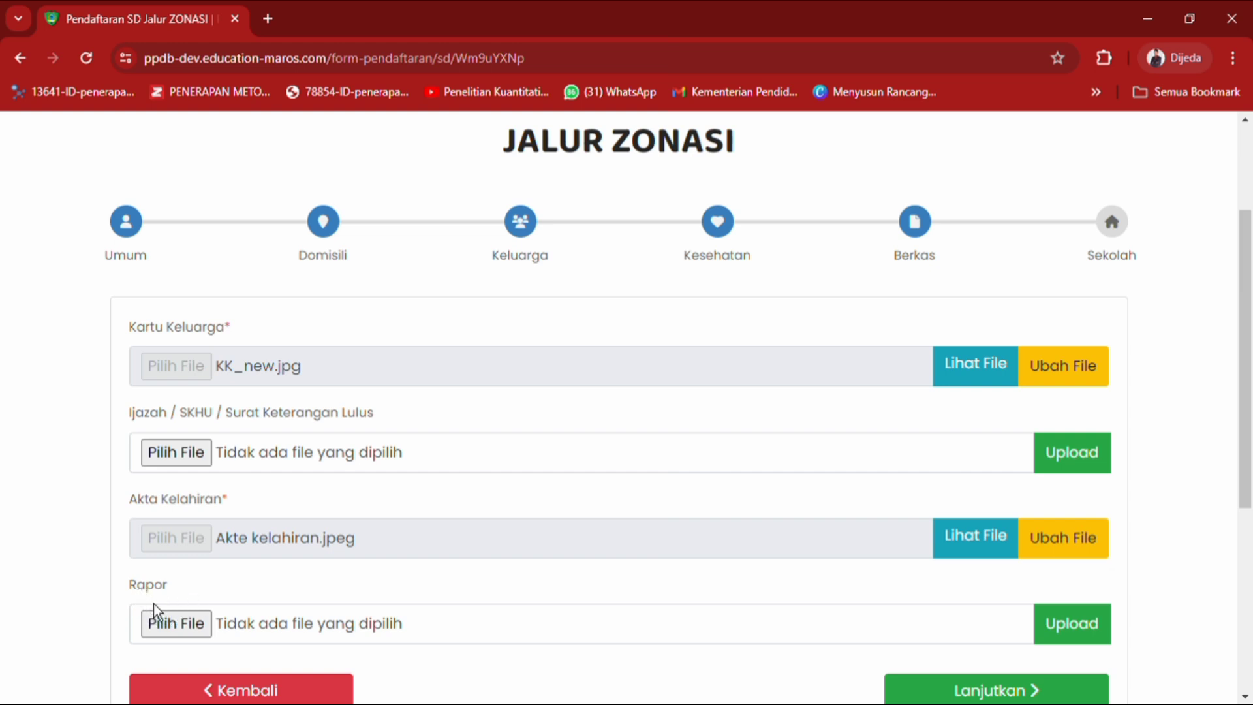
Cancel the Rapor file picker without a file and continue to the Sekolah step.
click(196, 630)
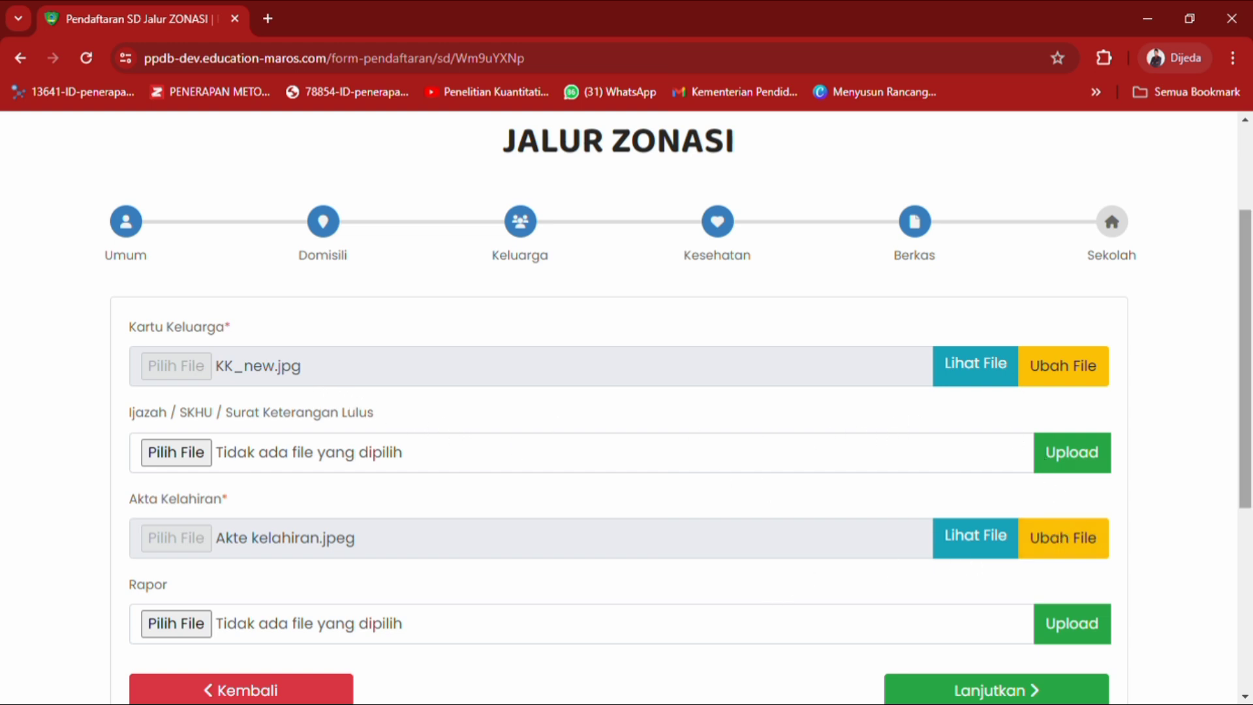
scroll(679, 418, down, 1)
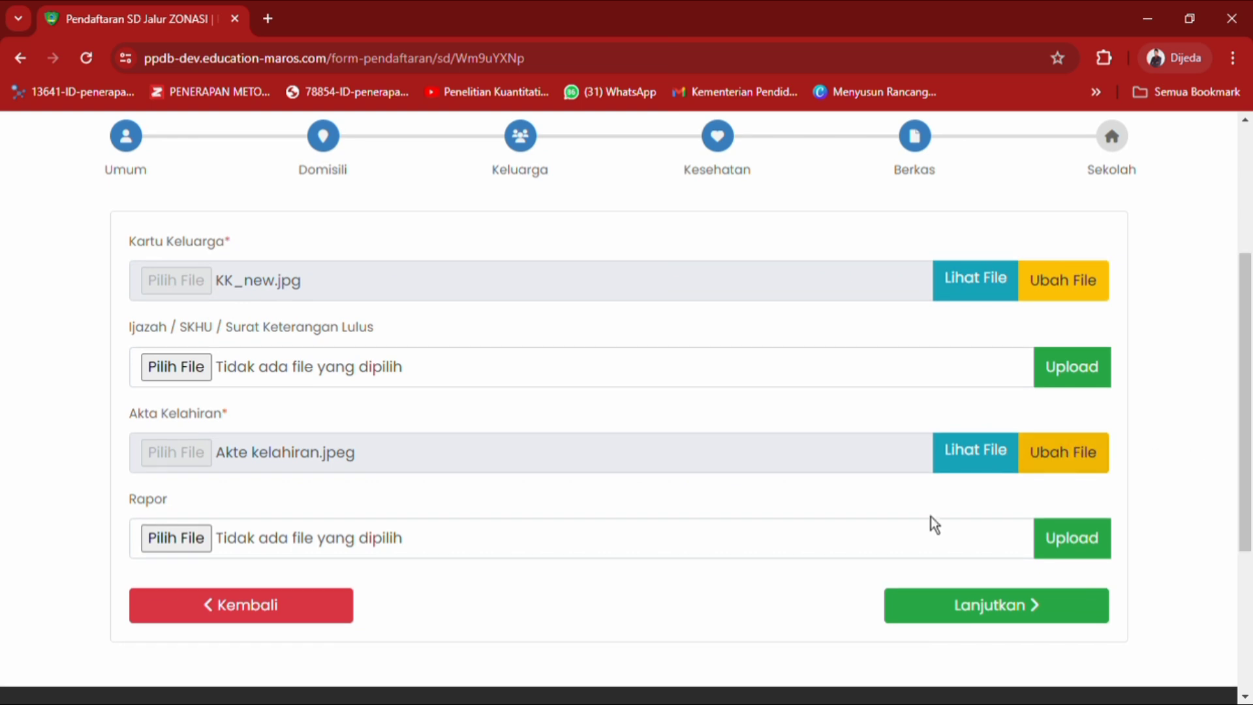
click(962, 615)
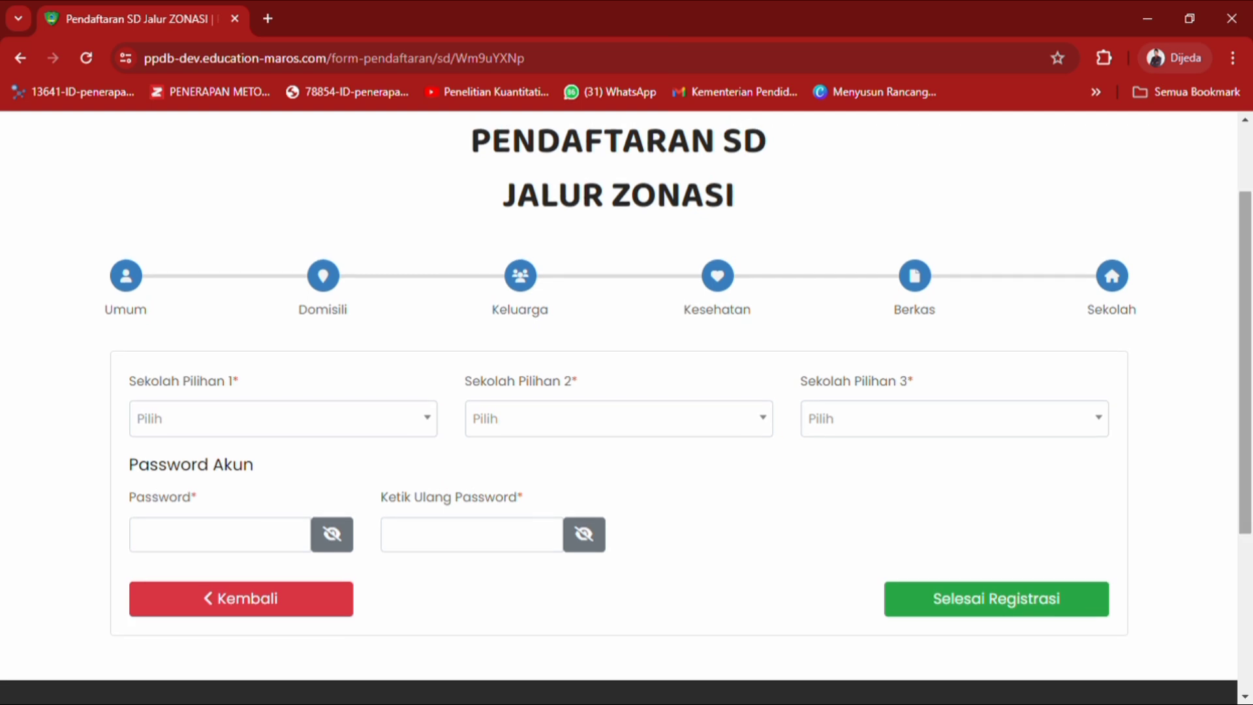
Pick UPTD SDN 137 INPRES KAEMBA first and UPTD SDN 194 INPRES SOSSOE second, leaving third empty.
click(439, 433)
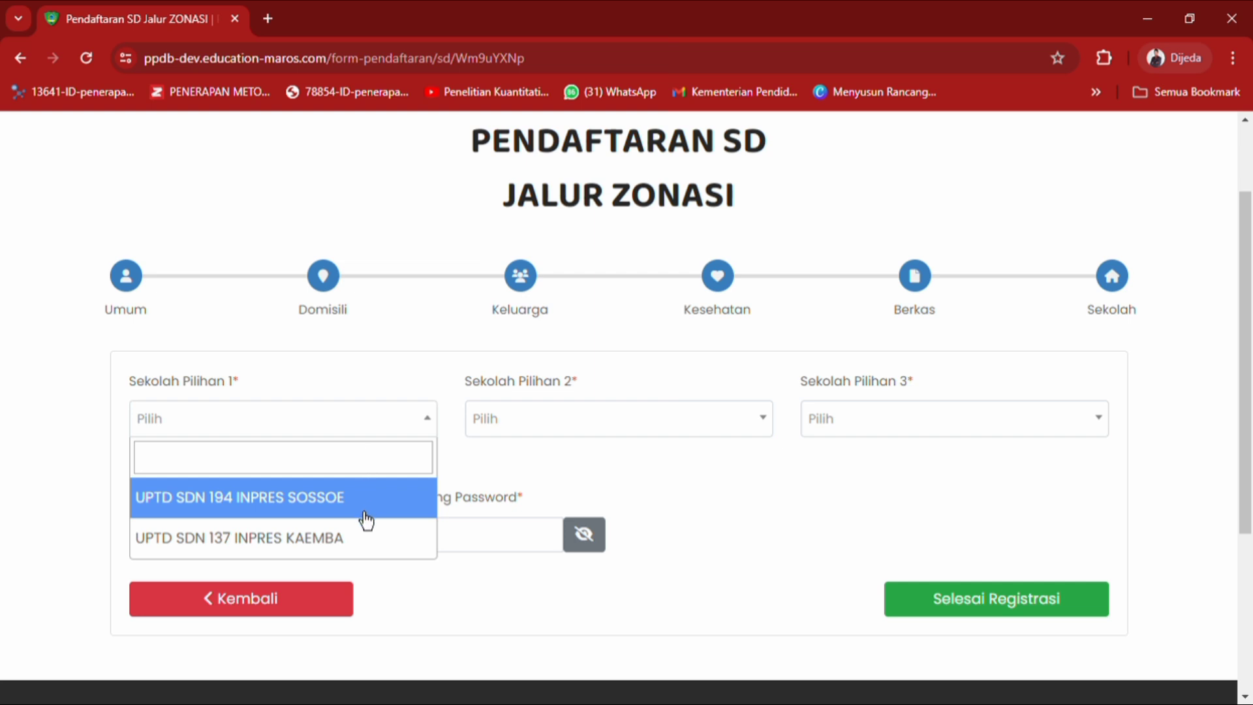
click(360, 553)
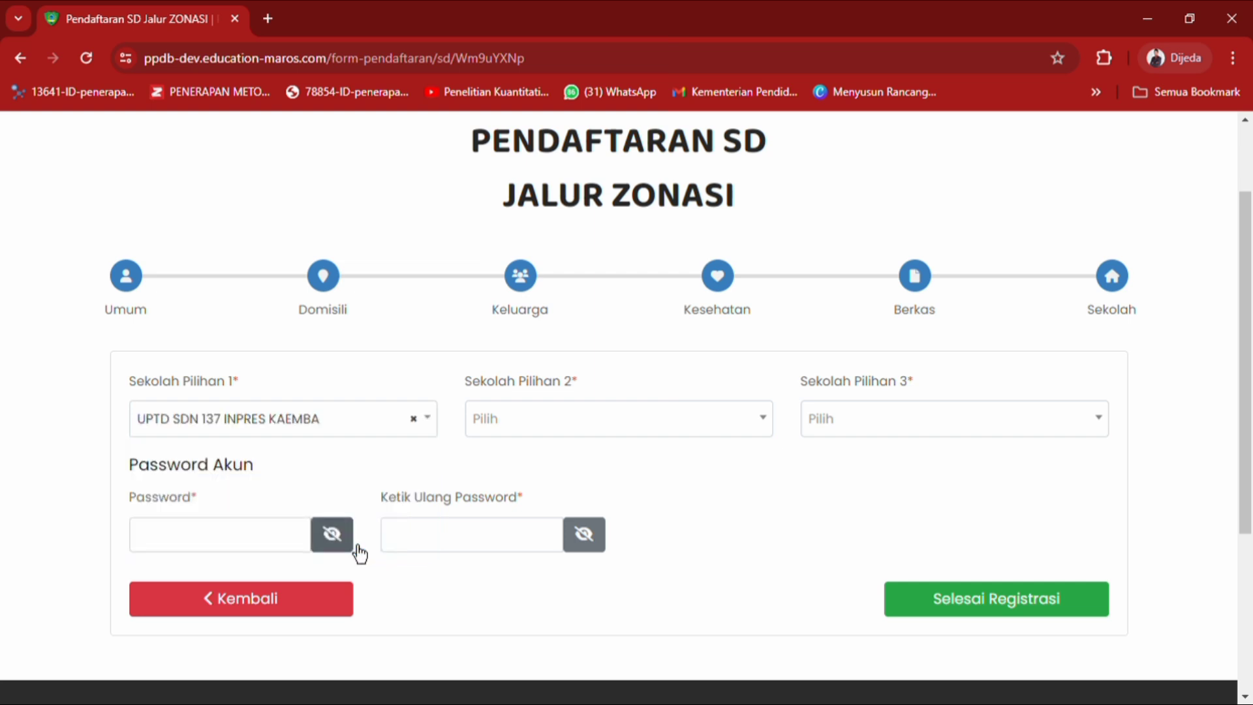
click(574, 434)
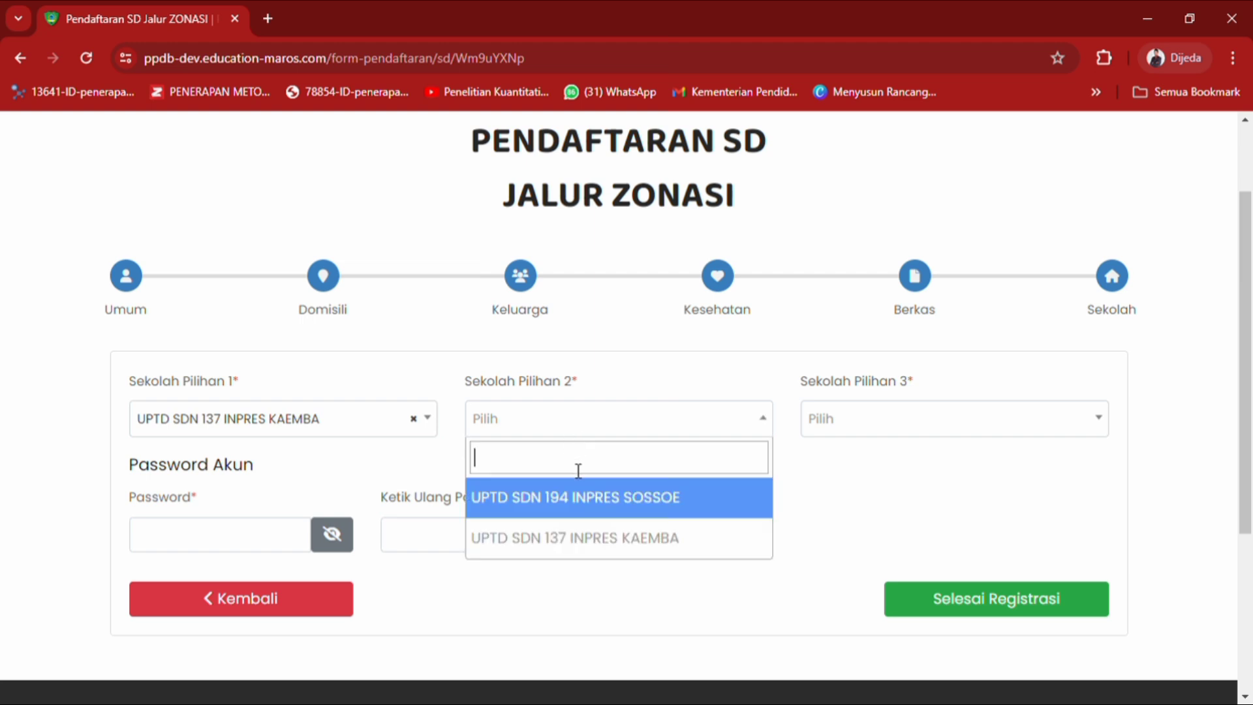
click(595, 516)
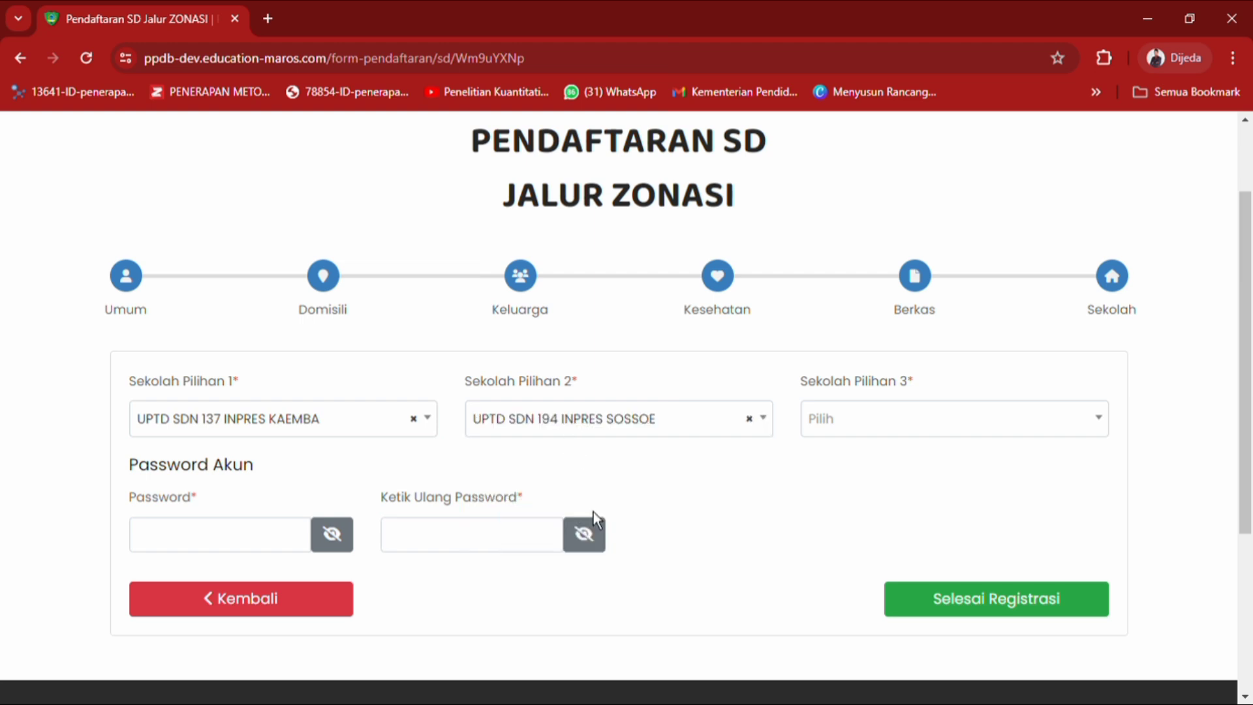
click(850, 430)
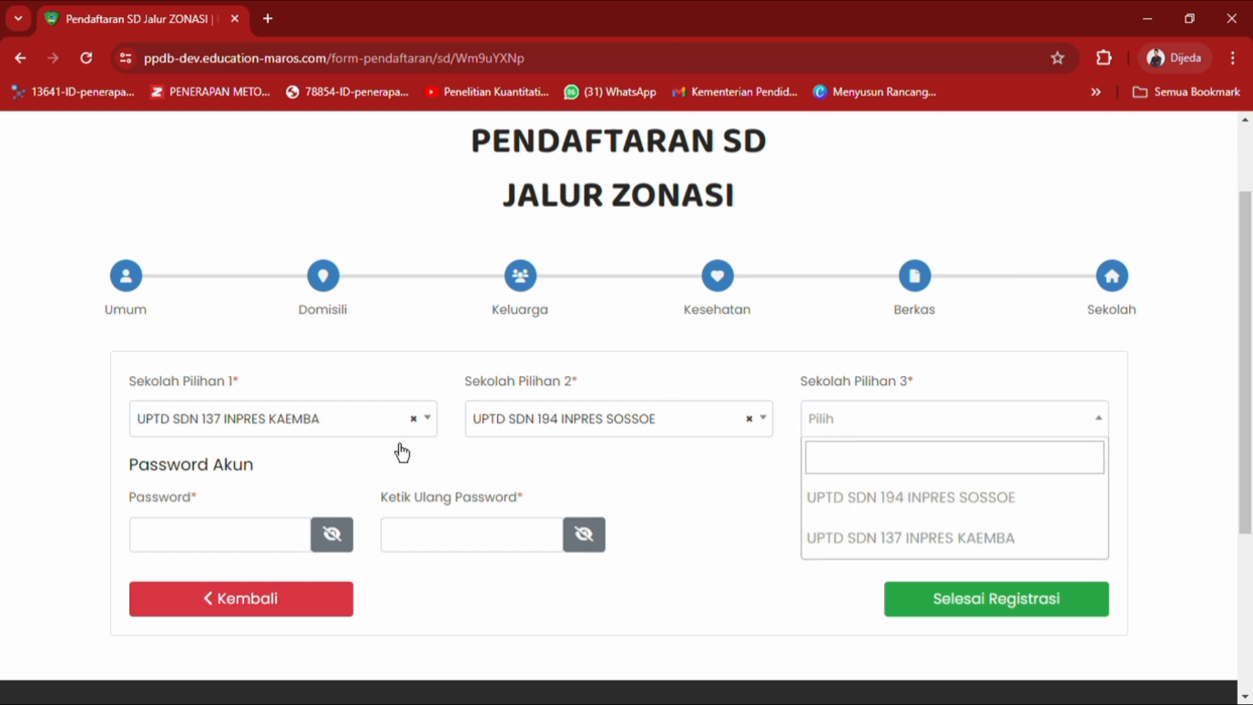
click(359, 396)
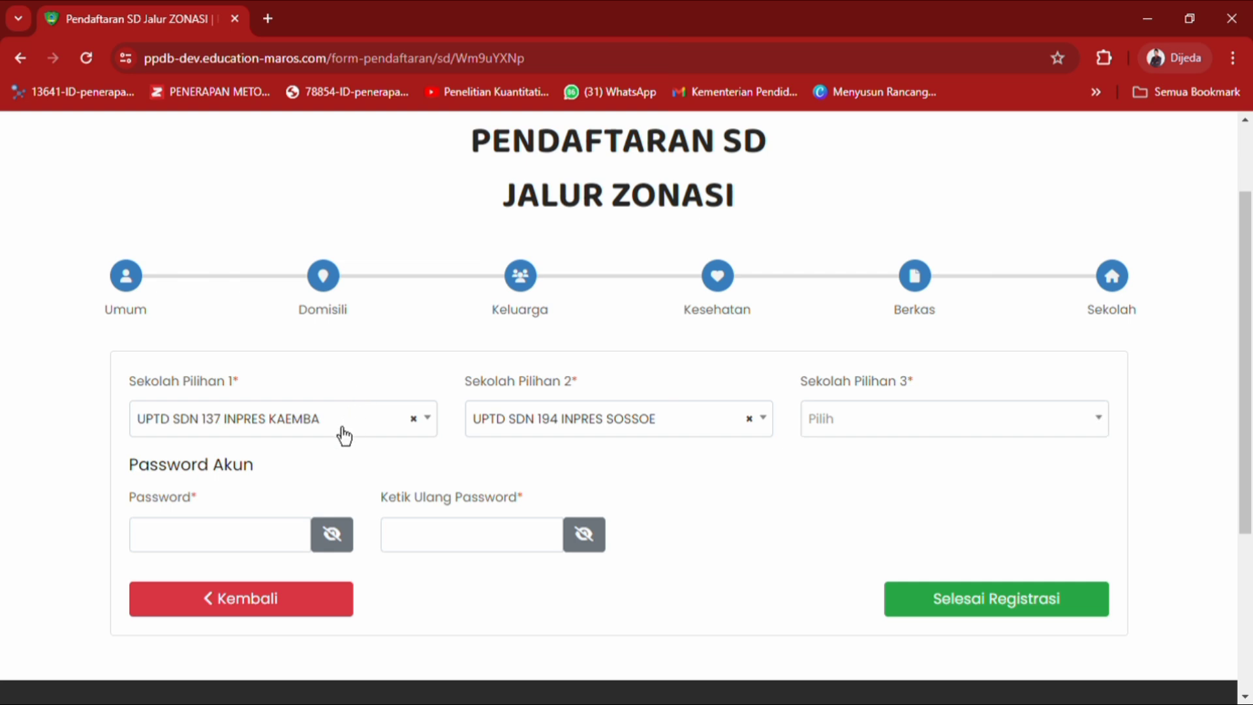
click(440, 431)
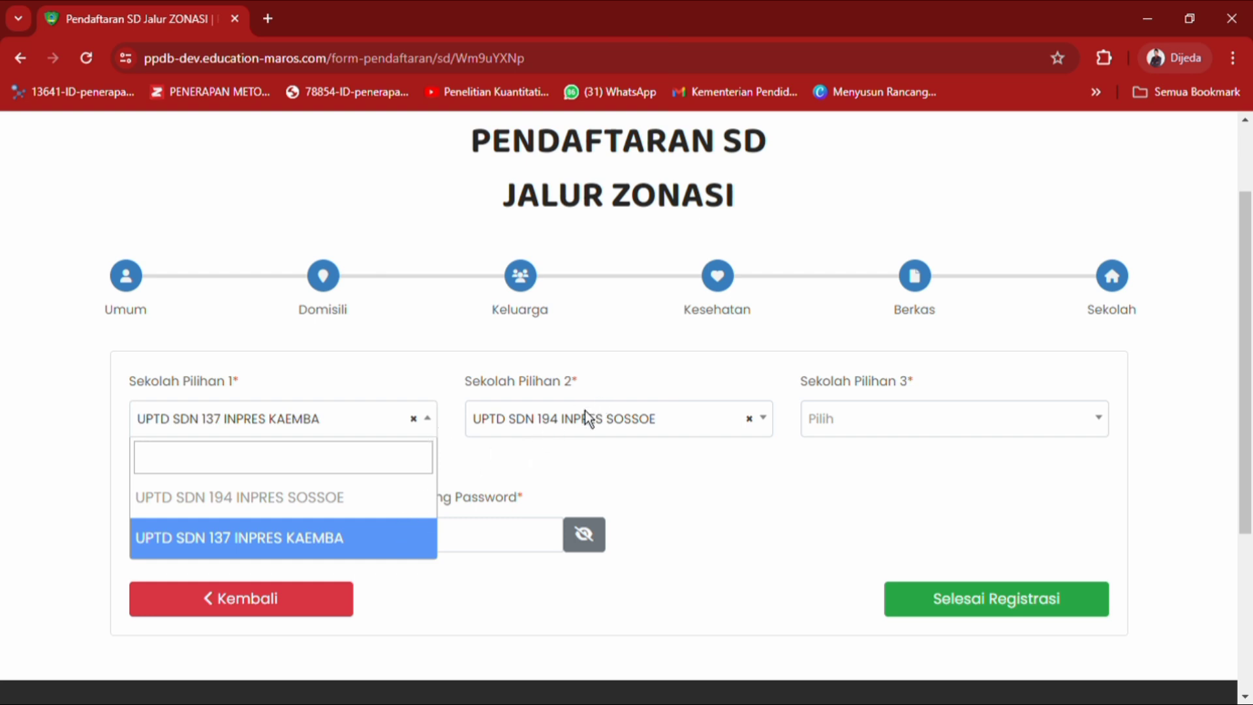
click(450, 419)
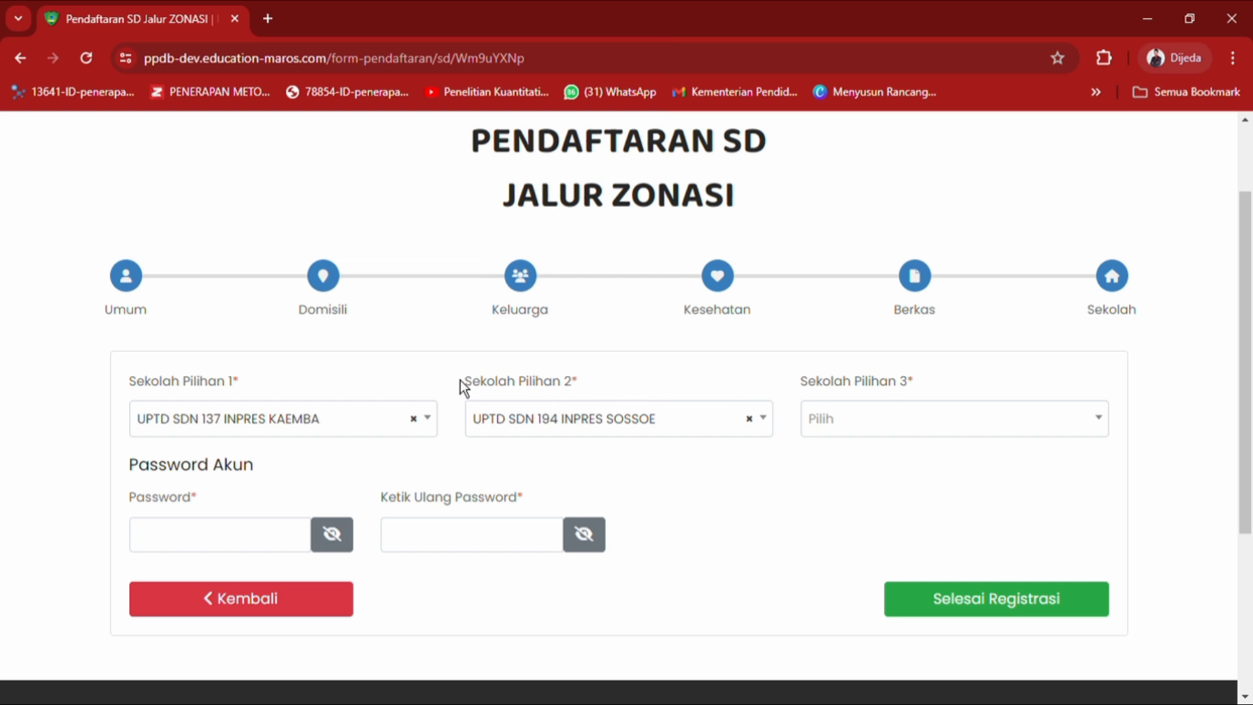
click(436, 427)
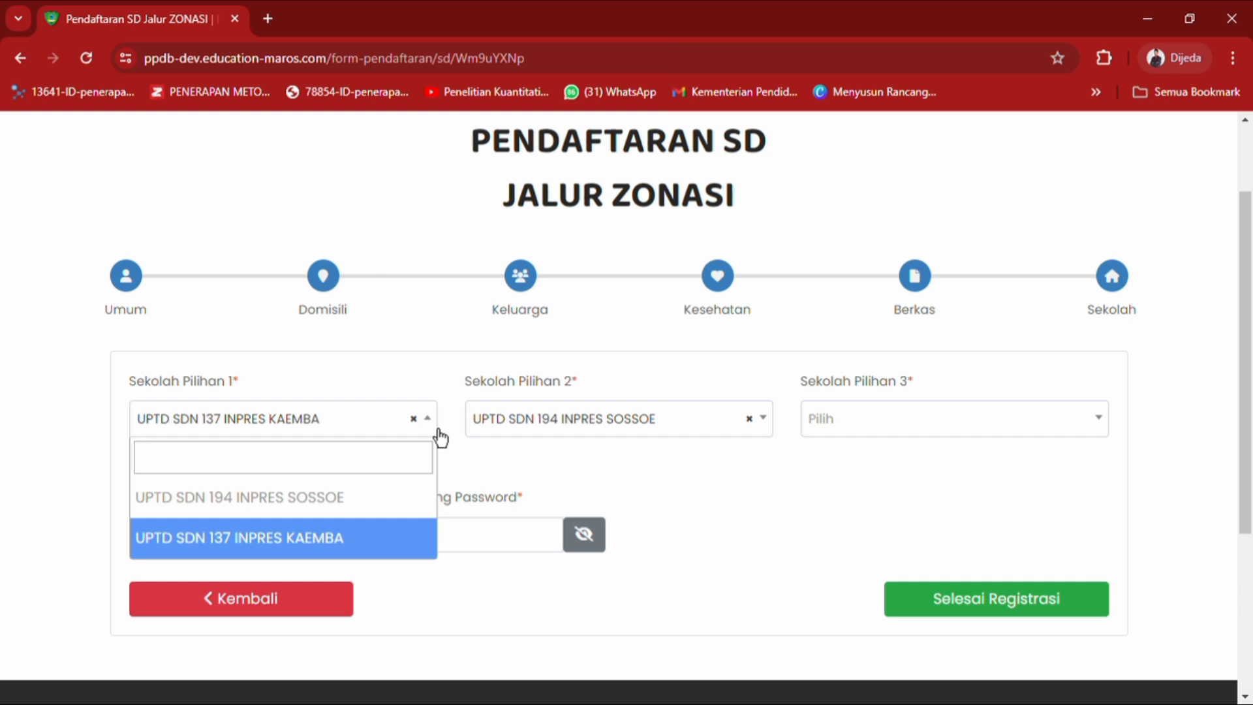
click(439, 437)
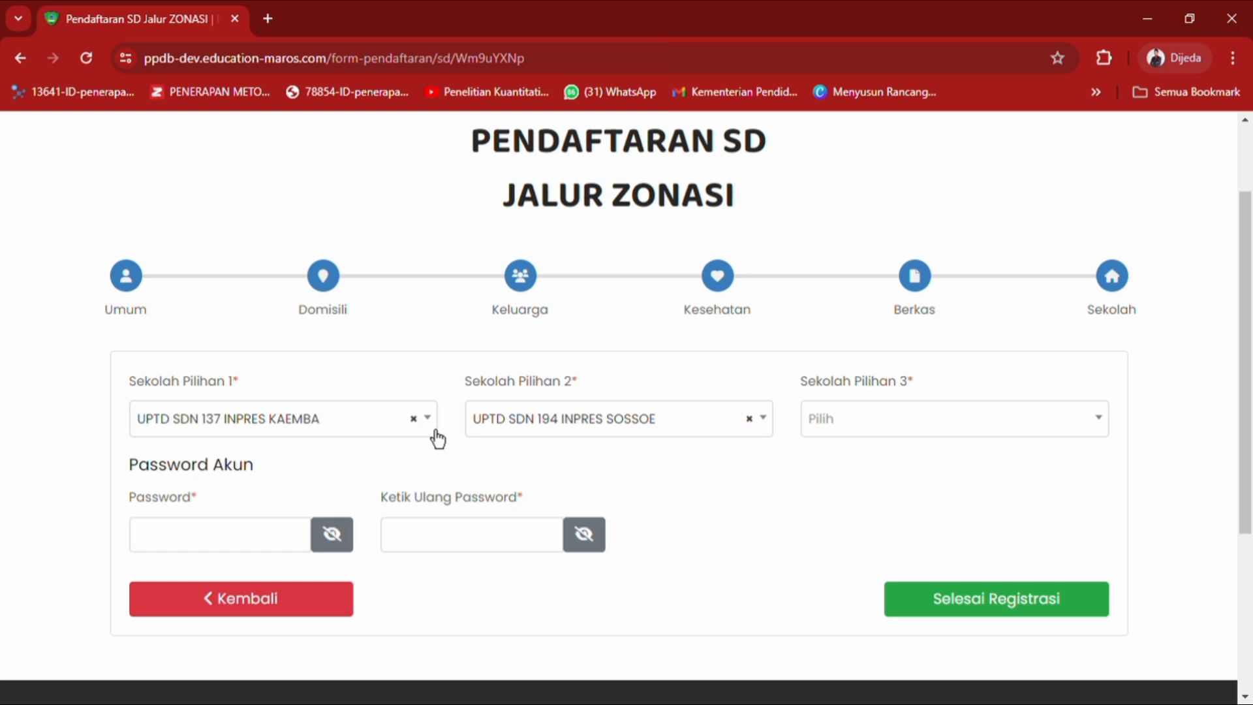
click(438, 436)
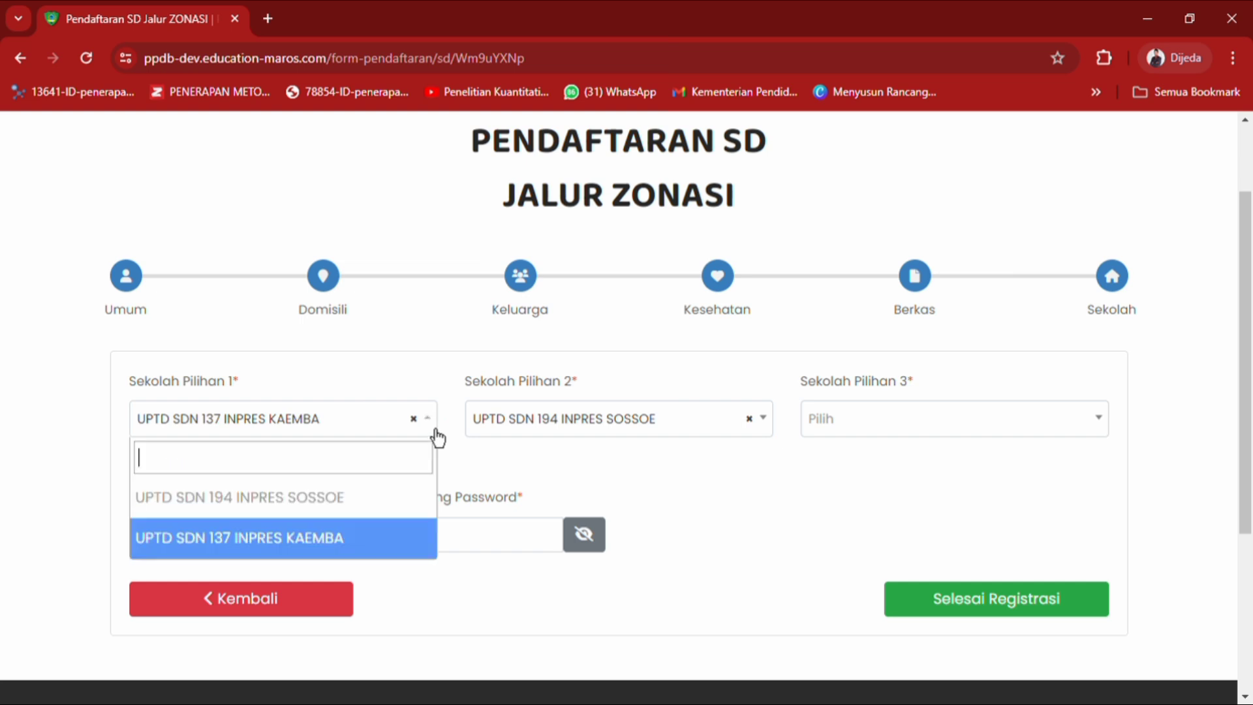
click(392, 557)
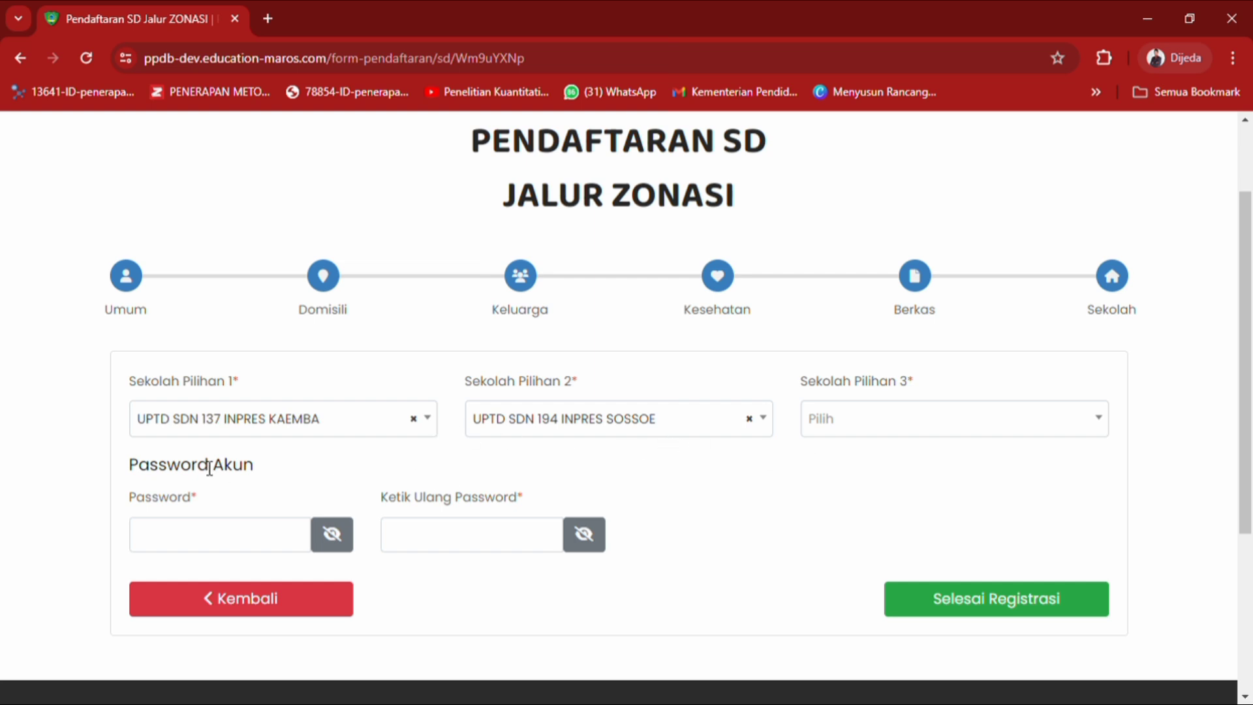
Type the account password in both Password and Ketik Ulang Password fields.
click(214, 542)
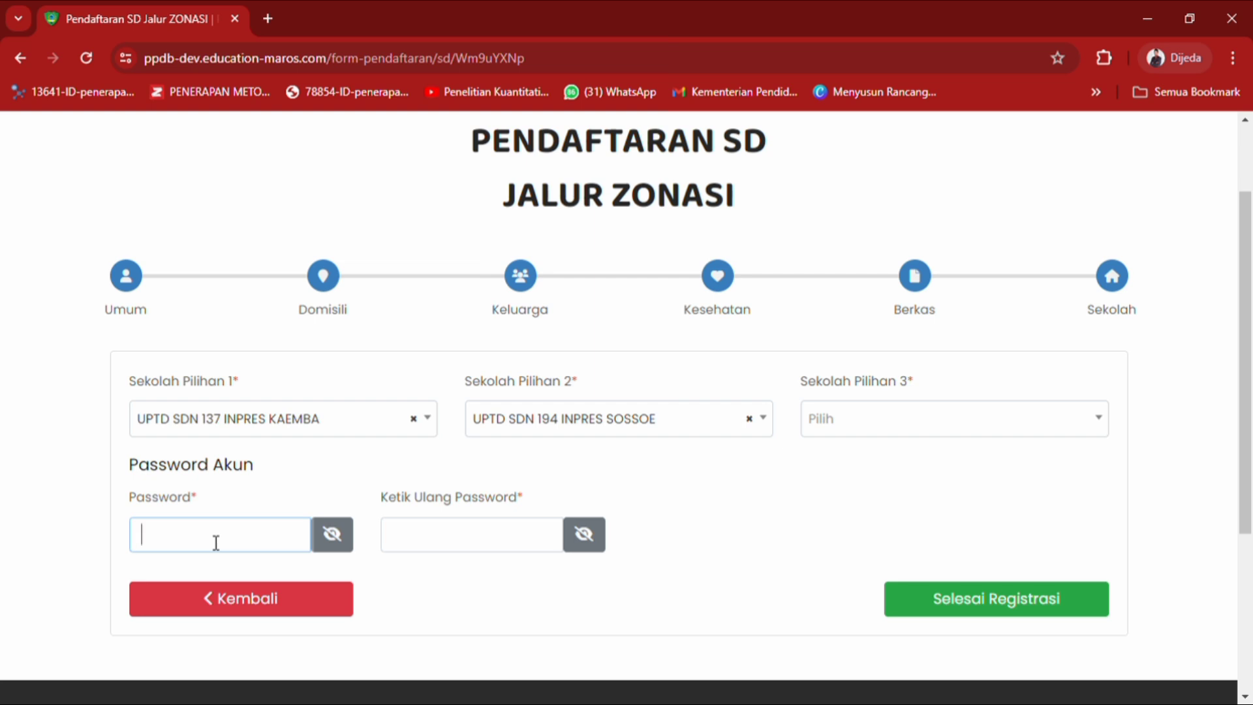
text(123456)
click(448, 547)
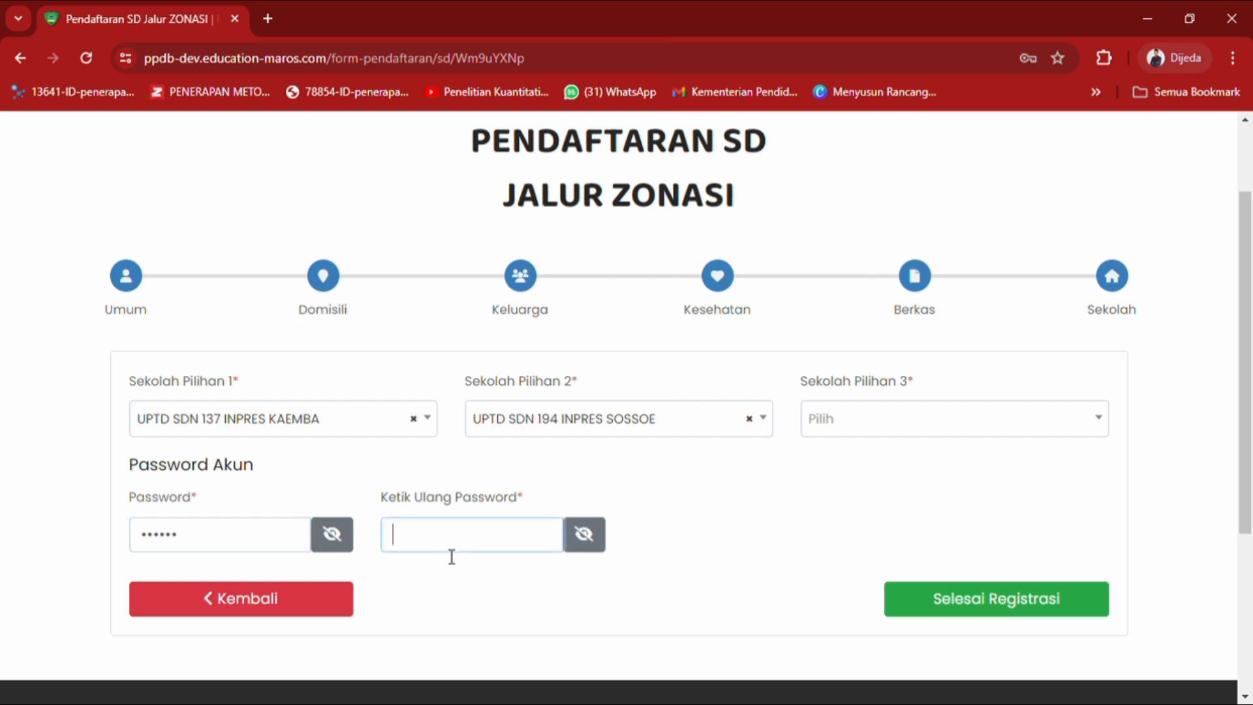
text(123456)
Submit with Selesai Registrasi, confirm Ya in the Anda Yakin? dialog, and dismiss the success message.
click(983, 607)
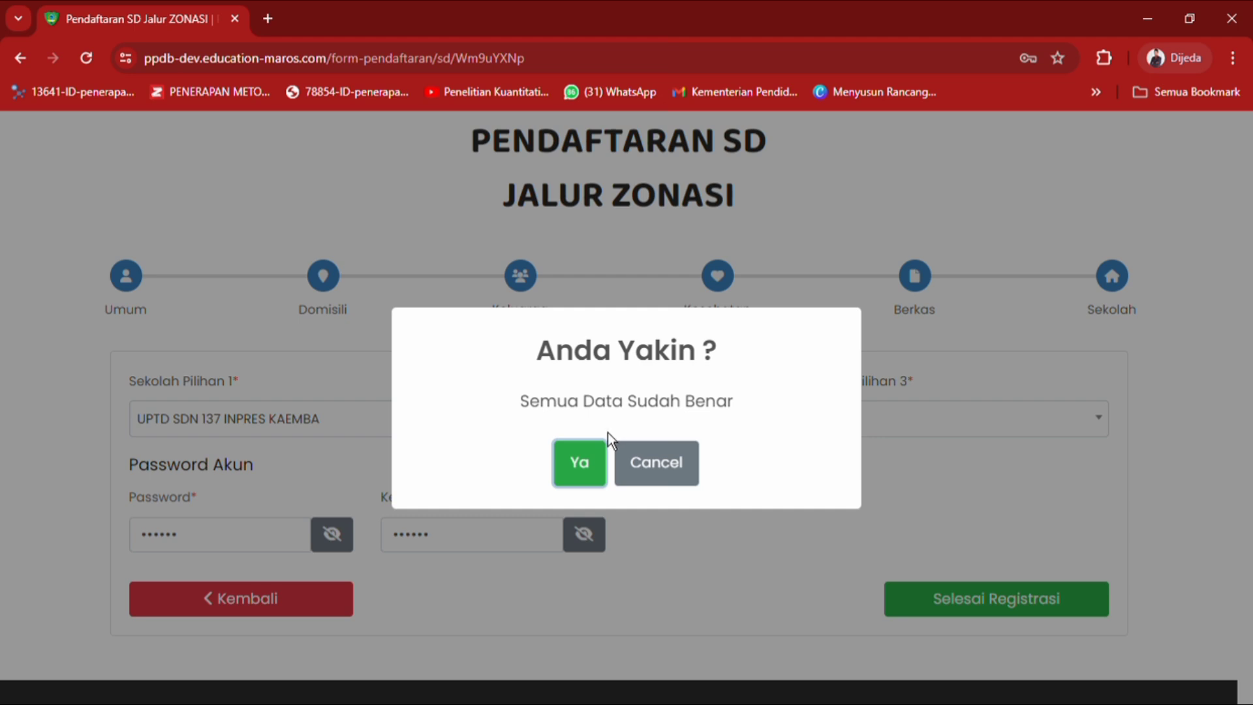
click(587, 476)
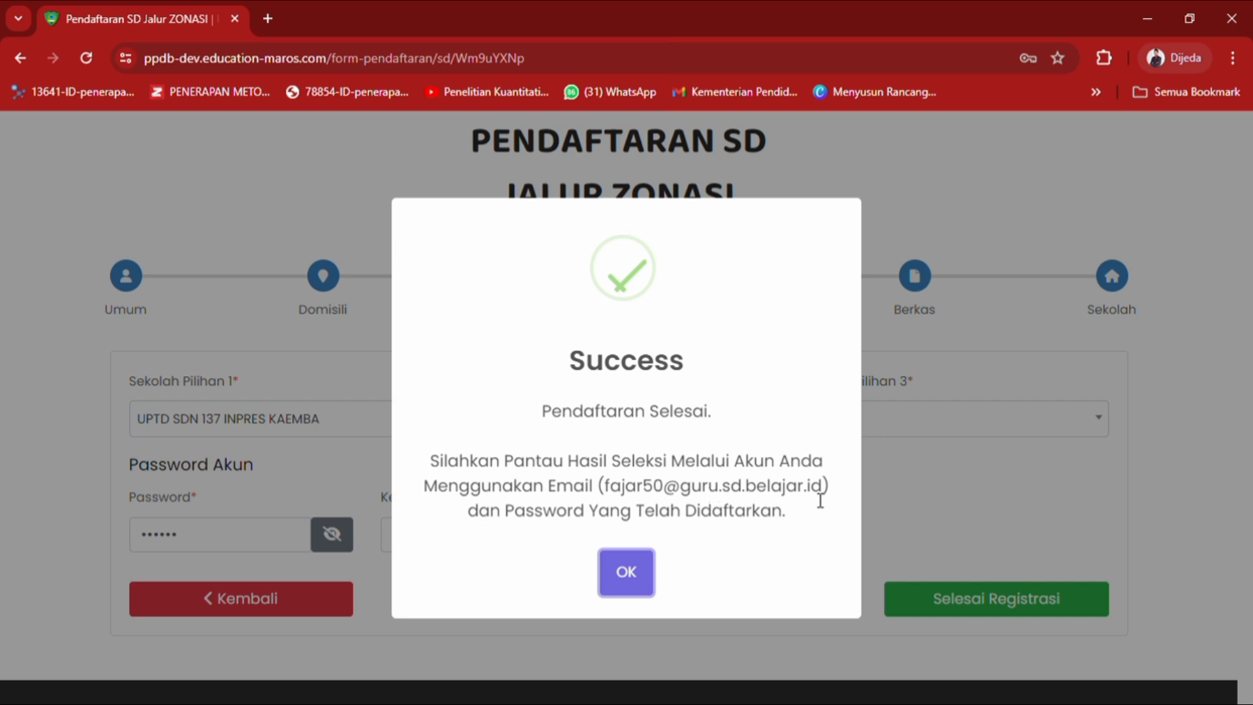
click(640, 586)
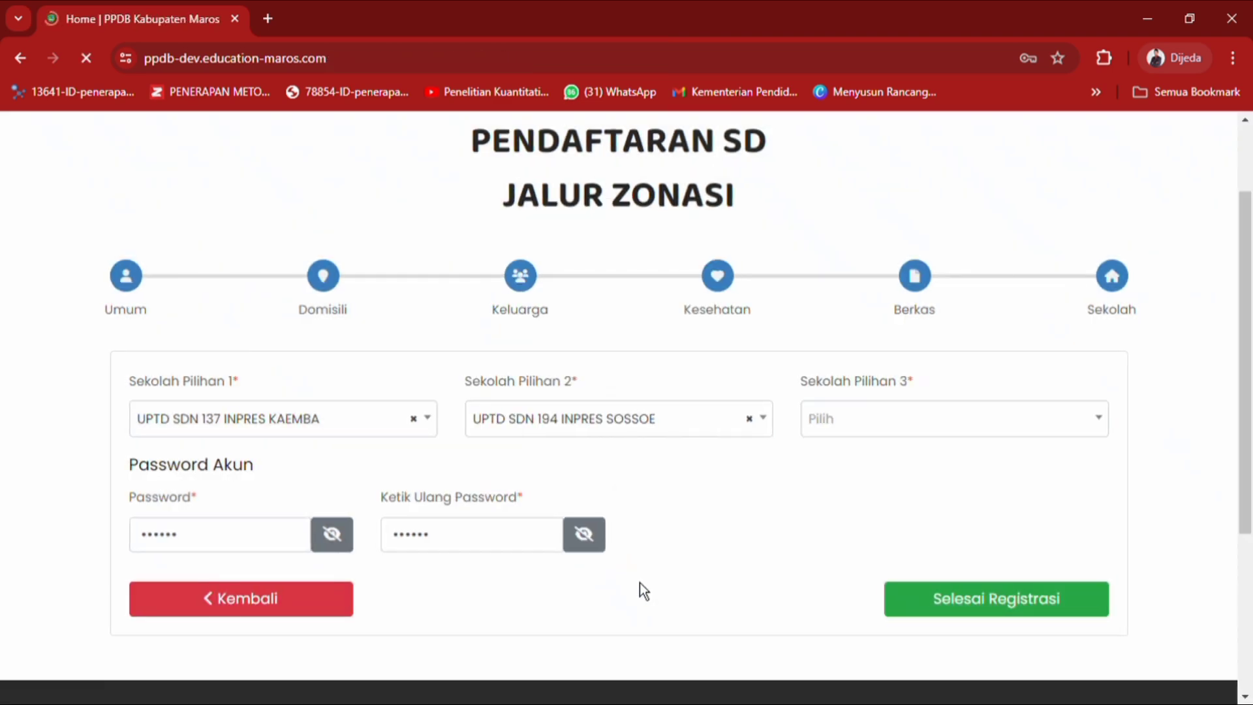